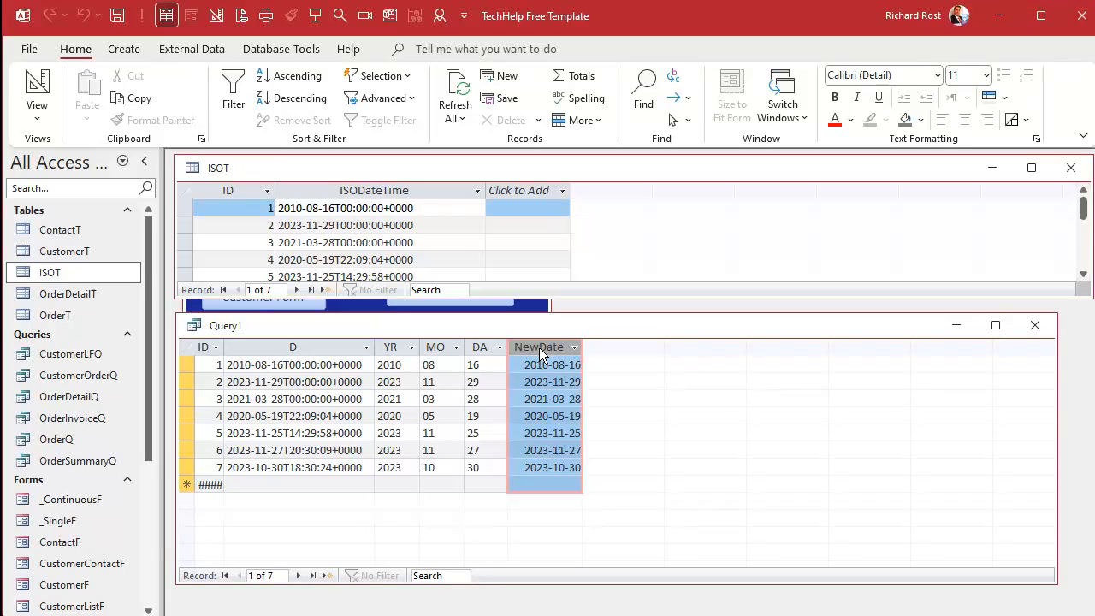
# Switch Query1 to Design View and add a calculated field HR: Mid([D],12,2) in the next empty column.
pyautogui.rightClick(585, 328)
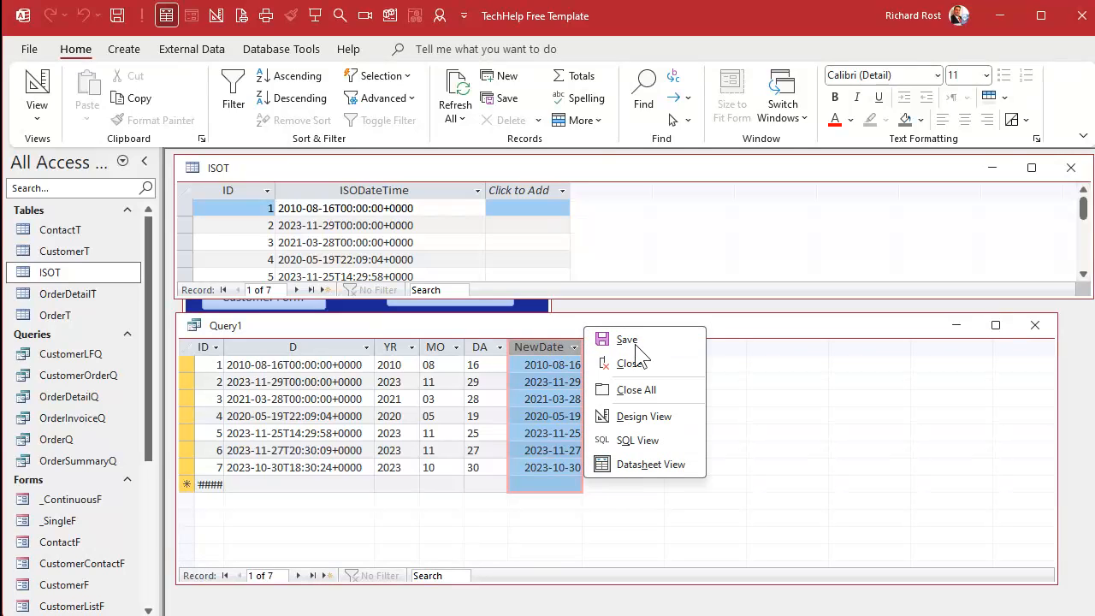
pyautogui.click(633, 415)
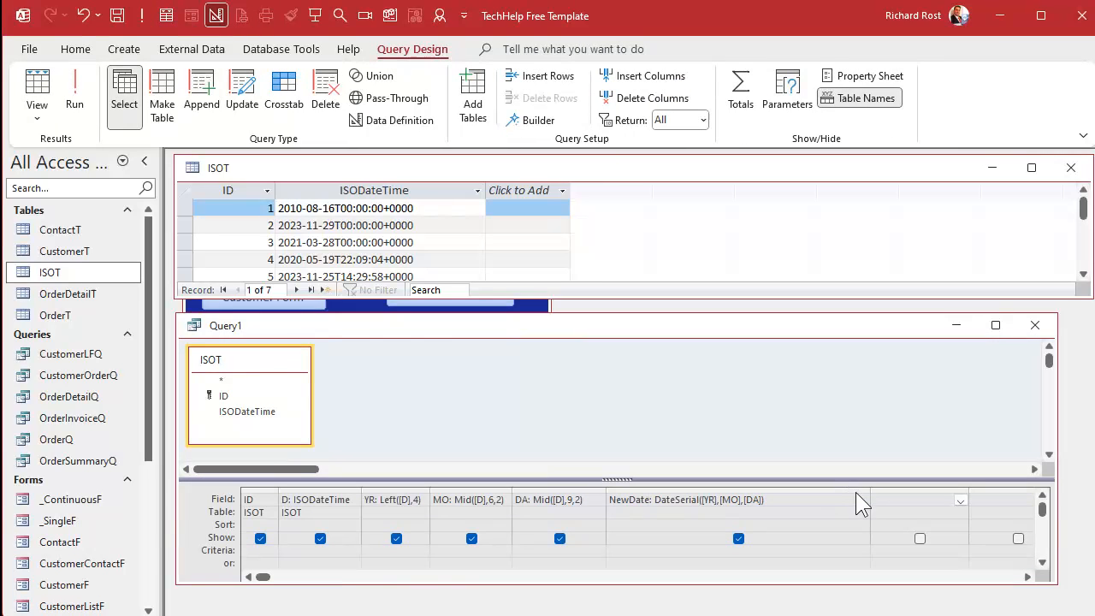
pyautogui.moveTo(870, 484); pyautogui.dragTo(780, 483)
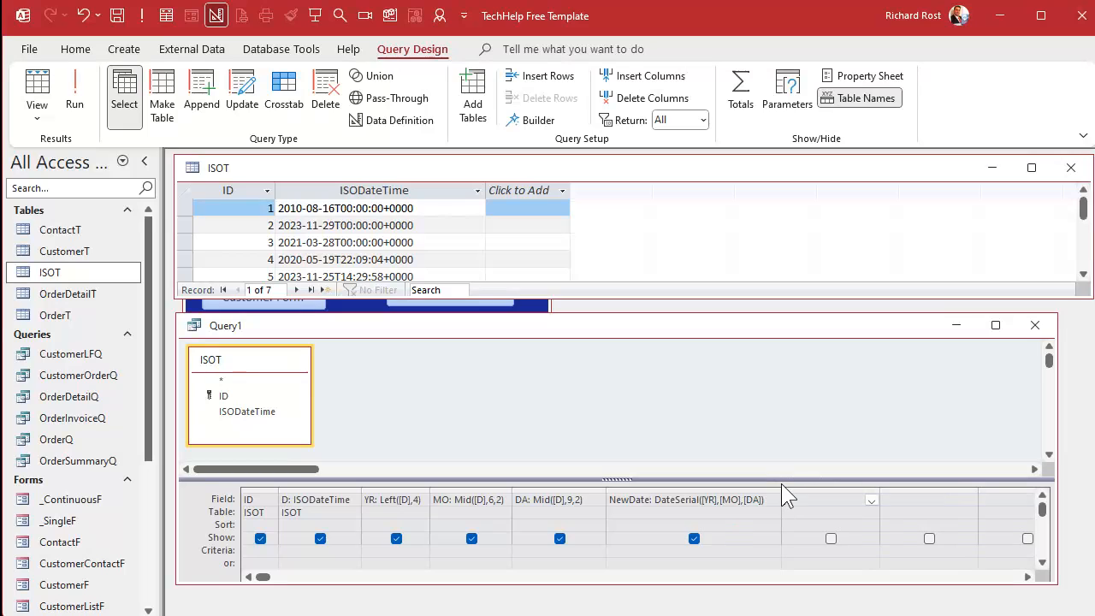
pyautogui.moveTo(160, 197); pyautogui.dragTo(114, 197)
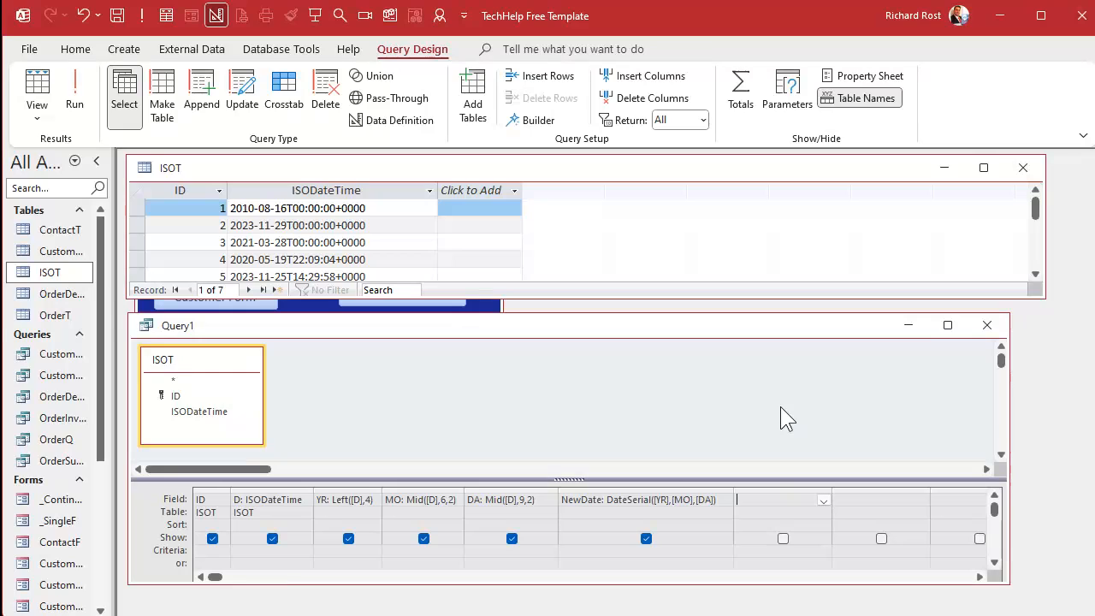
pyautogui.write('HR: Mid([D],12,2)')
pyautogui.press('Tab')
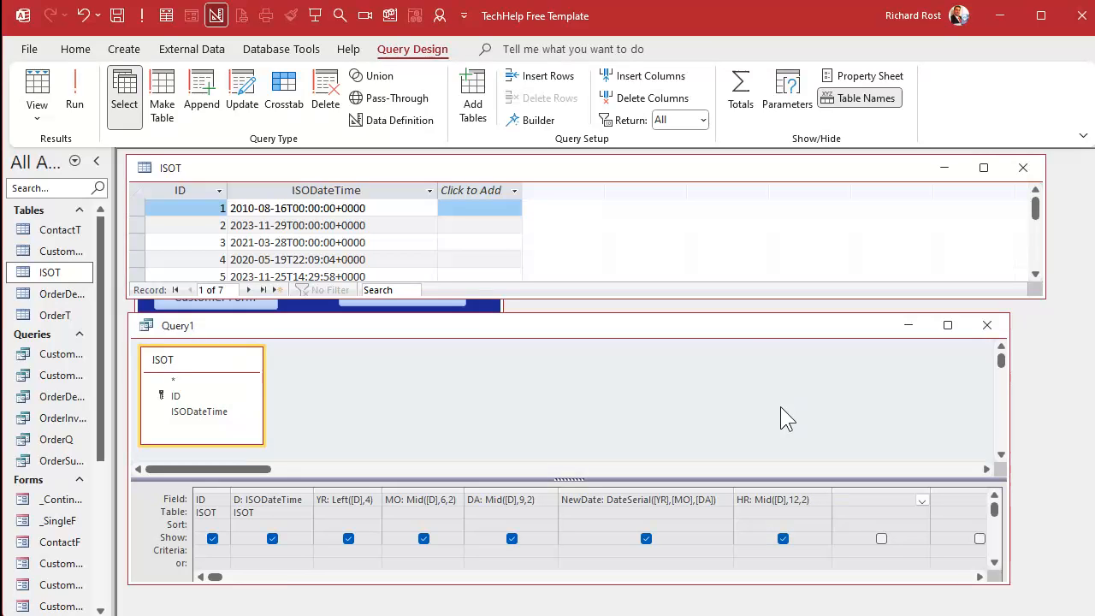
# Add calculated fields MI: Mid([D],15,2) and SE: Mid([D],18,2) in the following columns.
pyautogui.write('MI: Mid(D,15,2)')
pyautogui.press('Tab')
pyautogui.write('SE:')
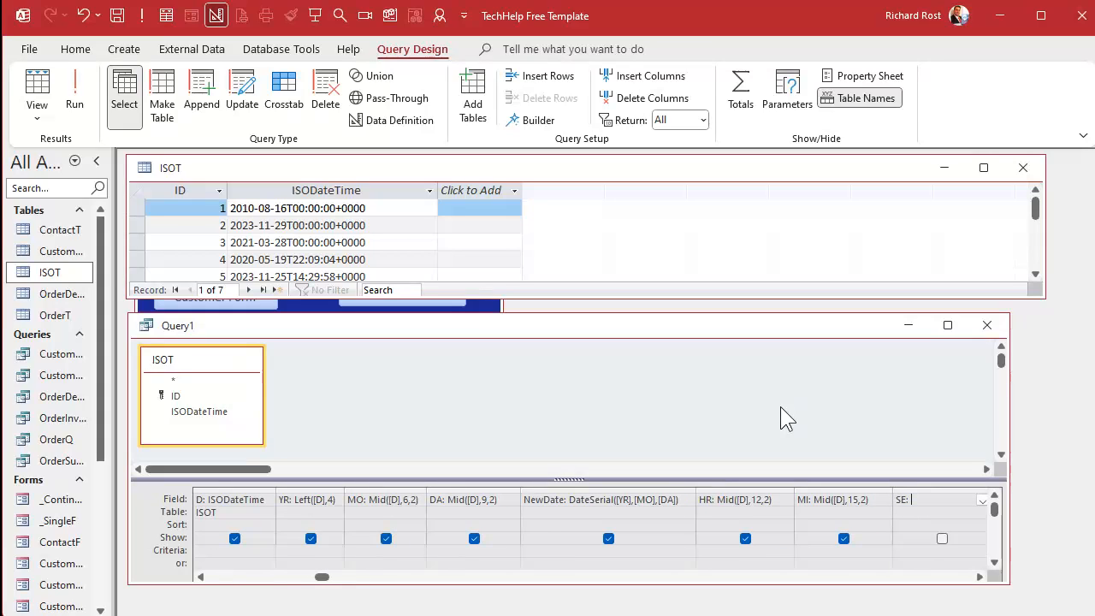
pyautogui.write(' Mid([D],18,2)')
pyautogui.press('Tab')
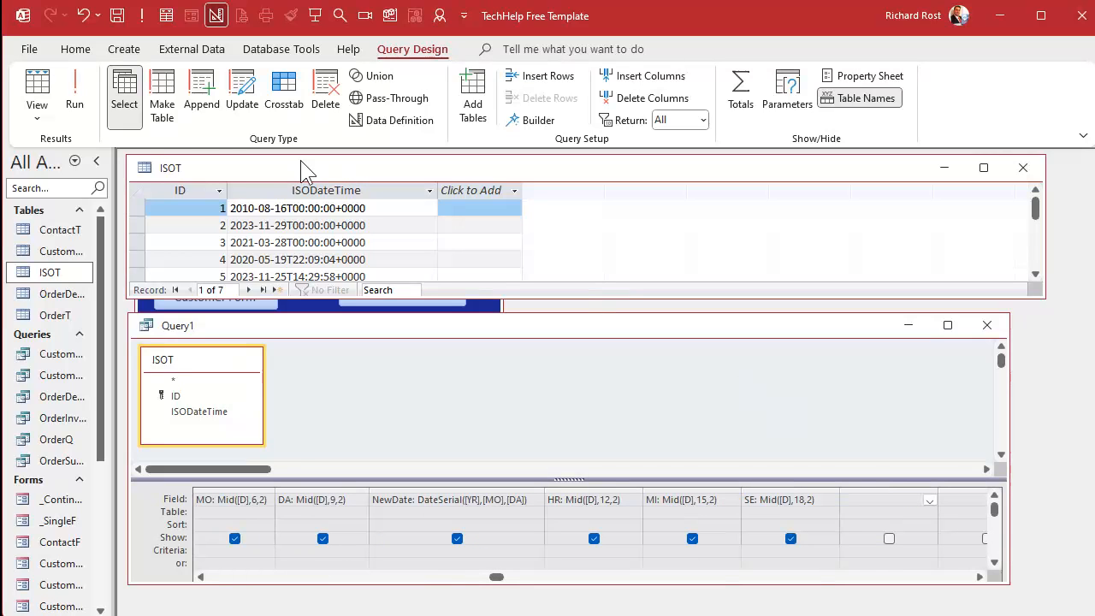
# Run the query and narrow the HR, MI and SE columns in the datasheet.
pyautogui.click(75, 86)
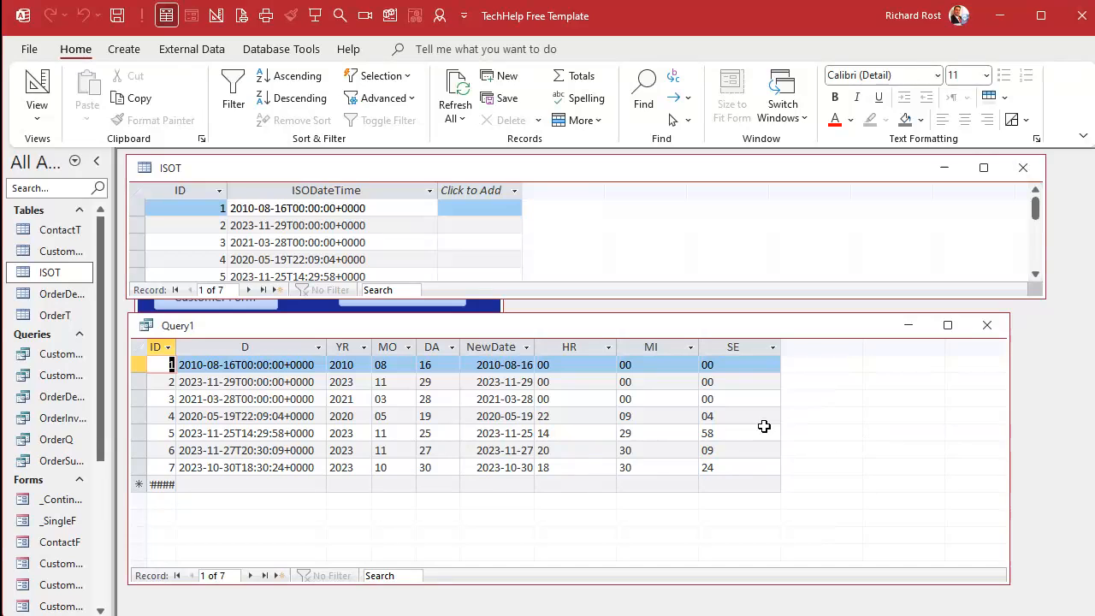
pyautogui.click(568, 346)
pyautogui.moveTo(676, 348); pyautogui.dragTo(733, 348)
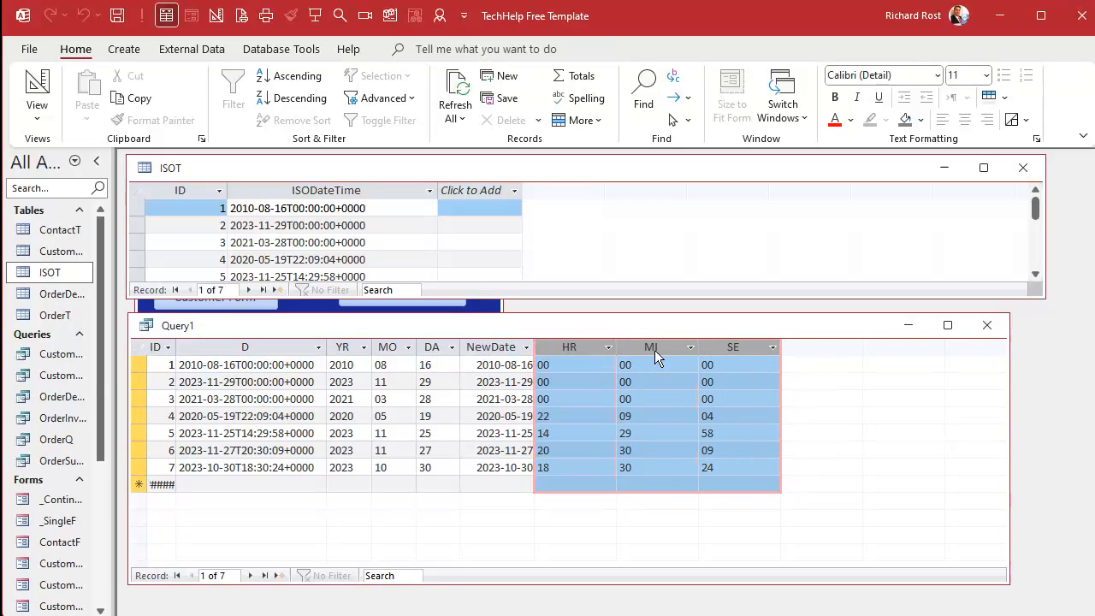
pyautogui.moveTo(617, 348); pyautogui.dragTo(572, 347)
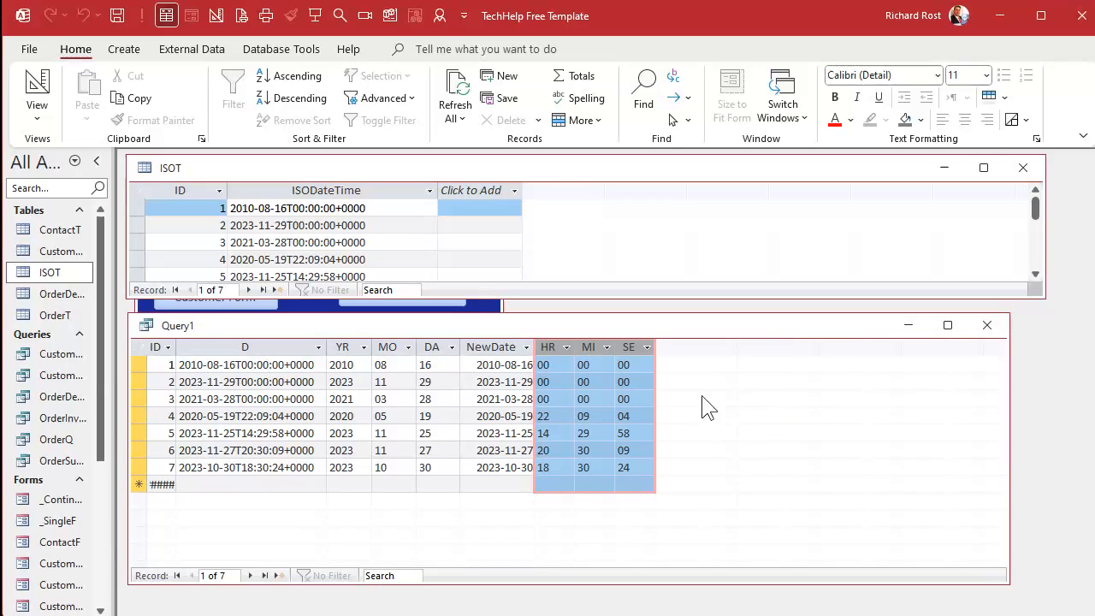
# Return to Design View and save the query as ISOQ.
pyautogui.rightClick(709, 327)
pyautogui.click(754, 416)
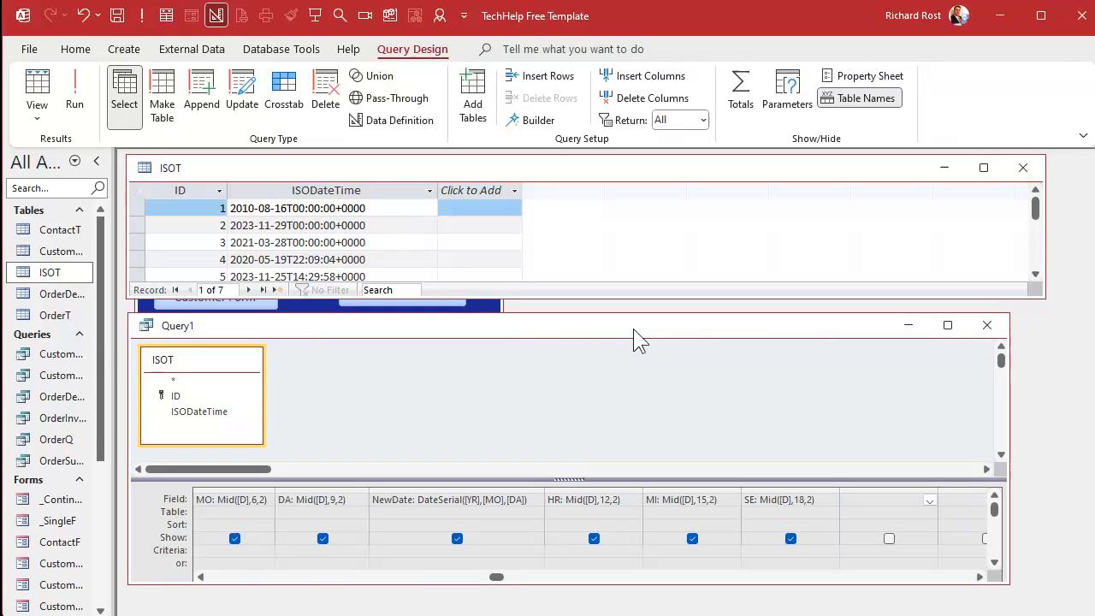
pyautogui.hotkey('ctrl', 's')
pyautogui.write('IS')
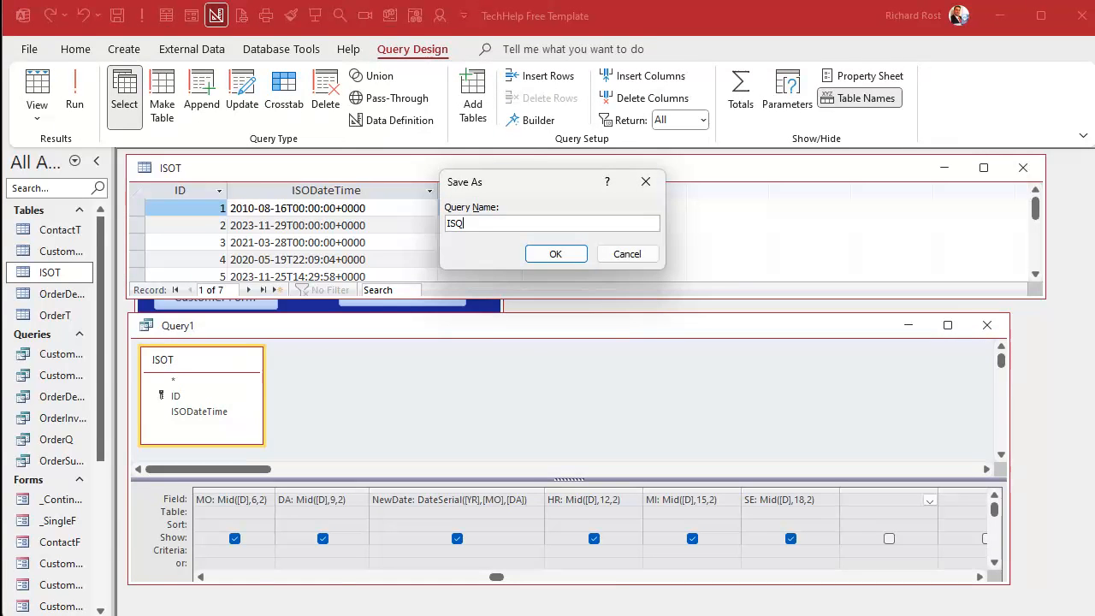
pyautogui.write('OQ')
pyautogui.press('Return')
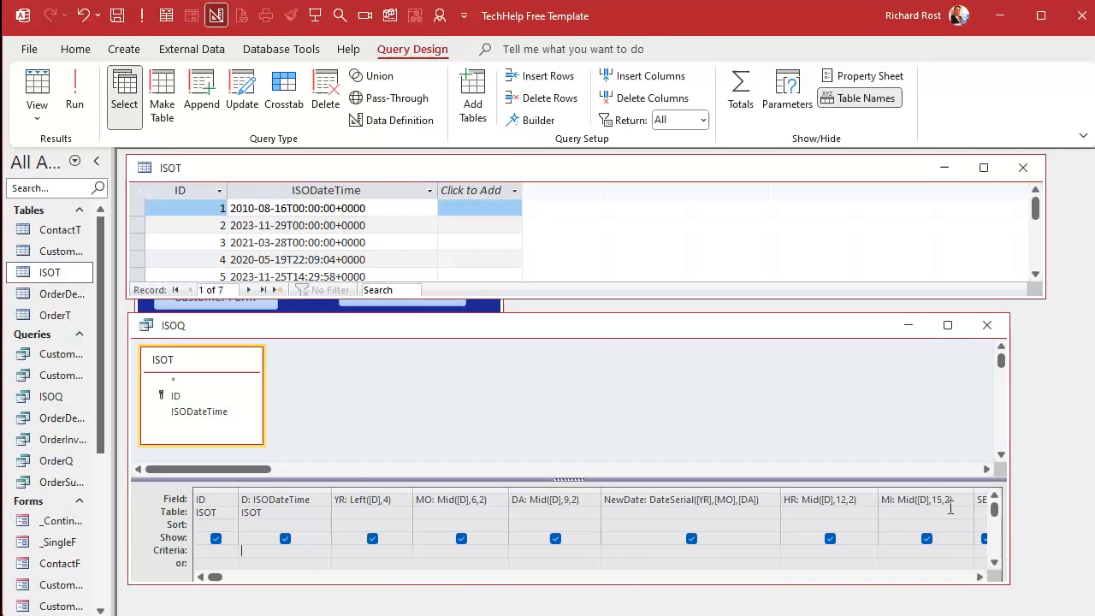
# Narrow the grid columns and add a field NewTime: TimeSerial(HR,MI,SE) using the Zoom box.
pyautogui.click(979, 576)
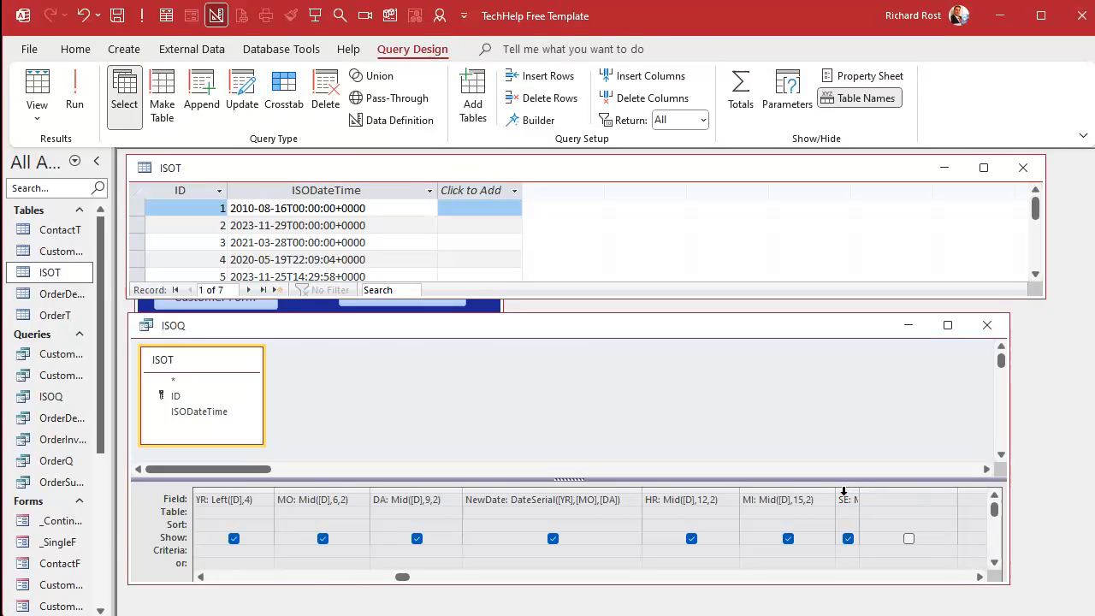
pyautogui.moveTo(846, 491); pyautogui.dragTo(230, 489)
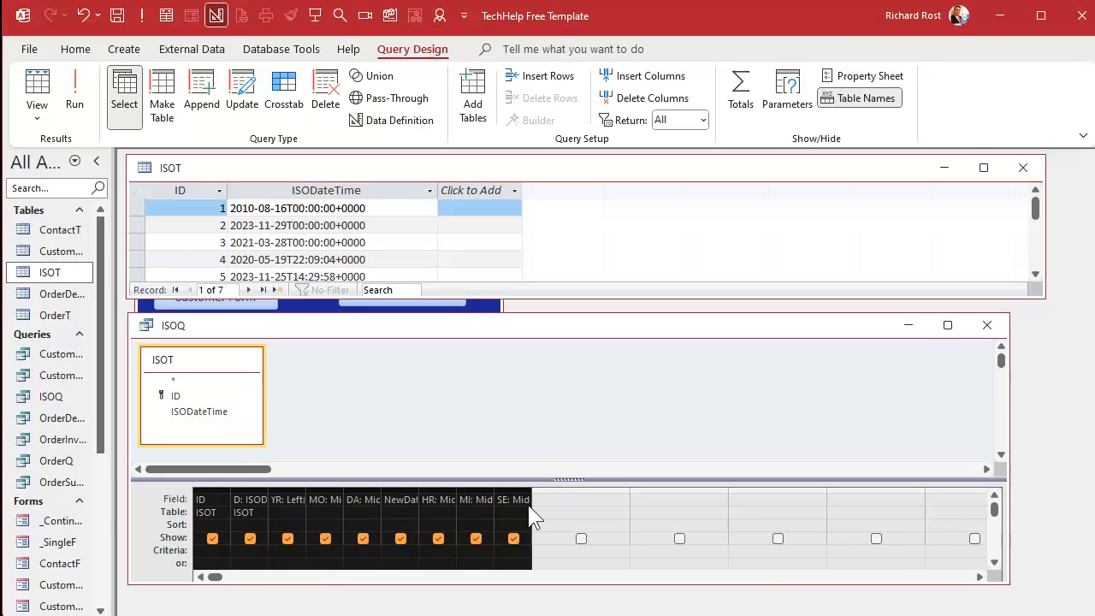
pyautogui.click(562, 501)
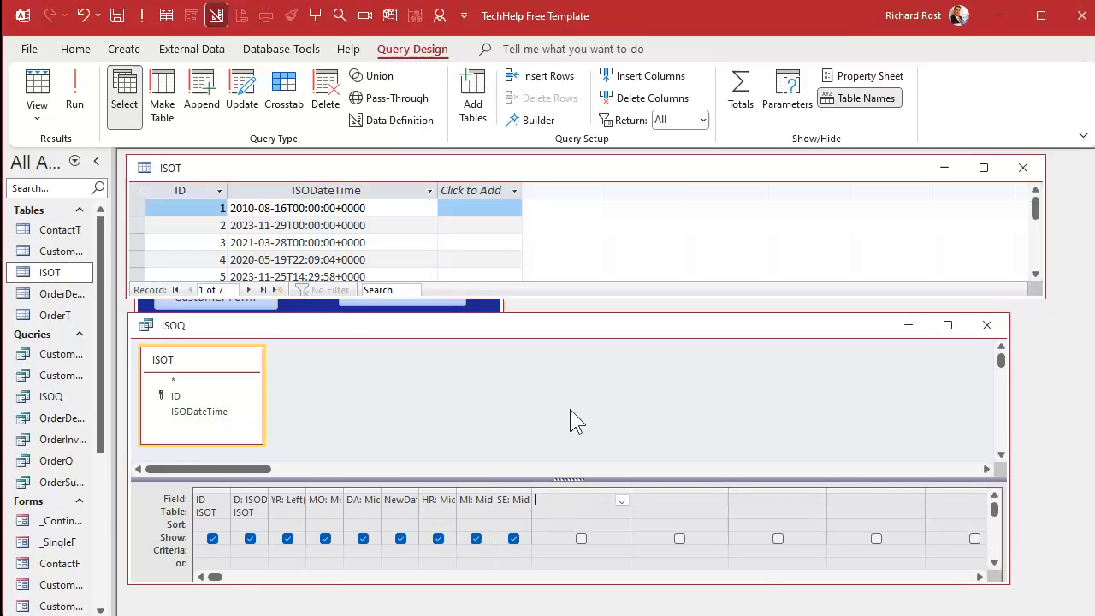
pyautogui.doubleClick(420, 492)
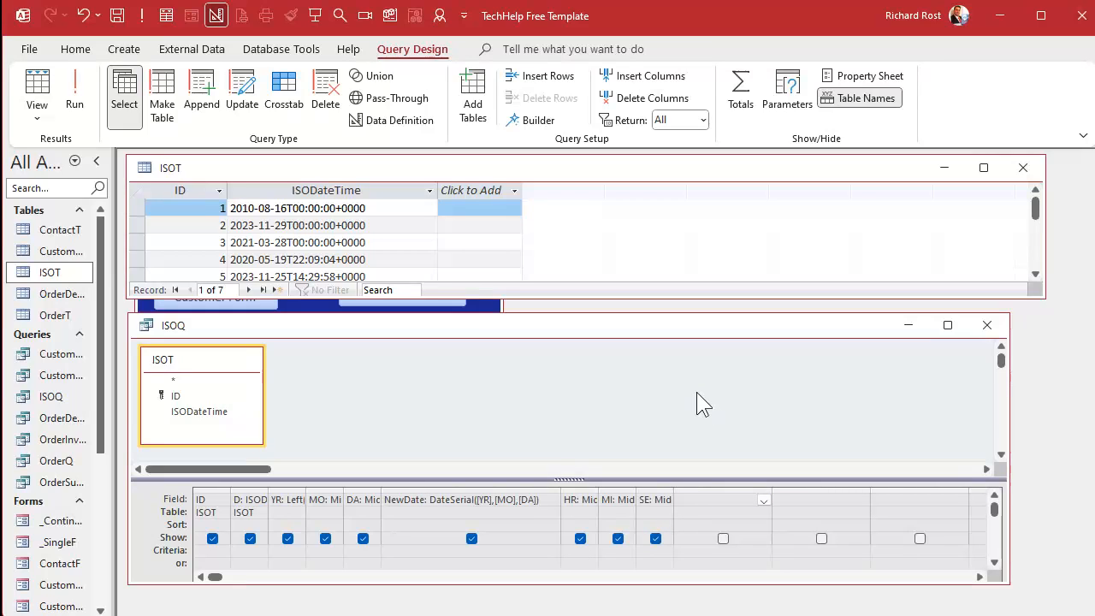
pyautogui.write('NewTime:')
pyautogui.hotkey('shift', 'F2')
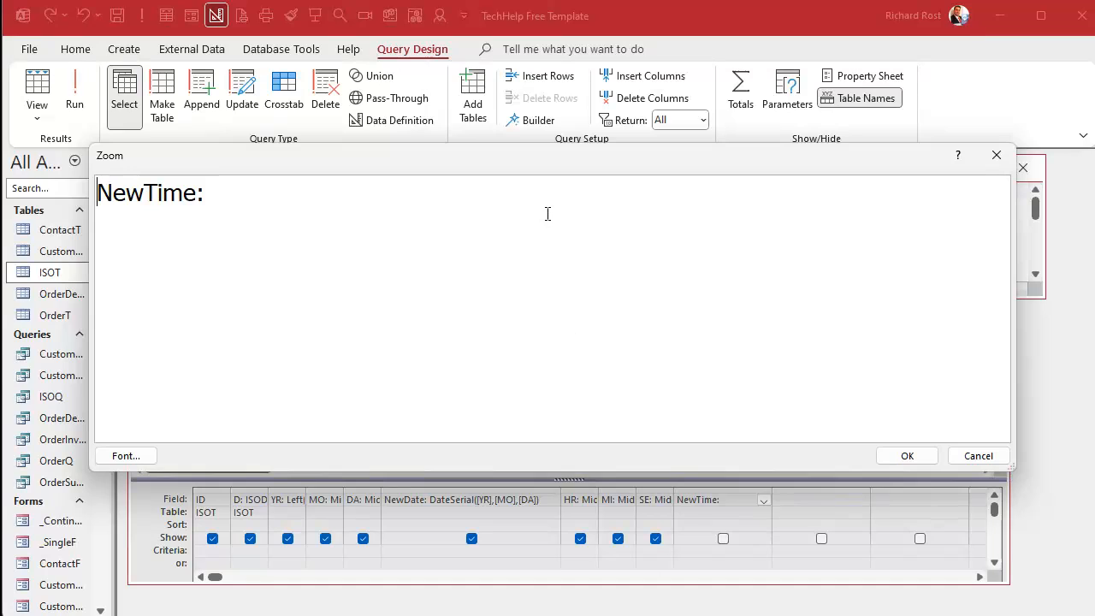
pyautogui.write('TimeSe')
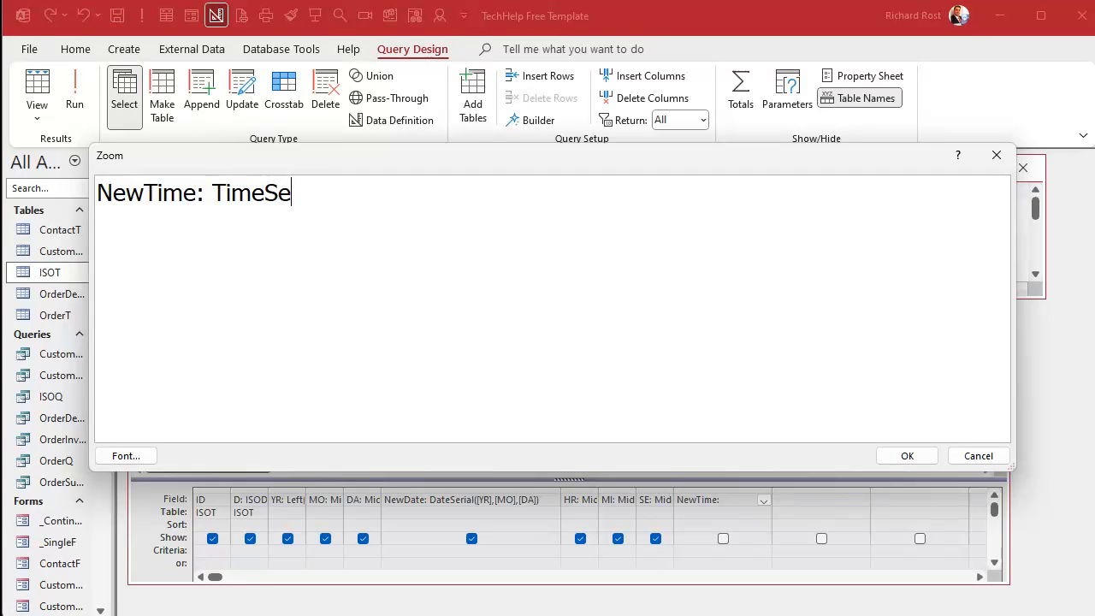
pyautogui.write('rial(HR,MI,SE')
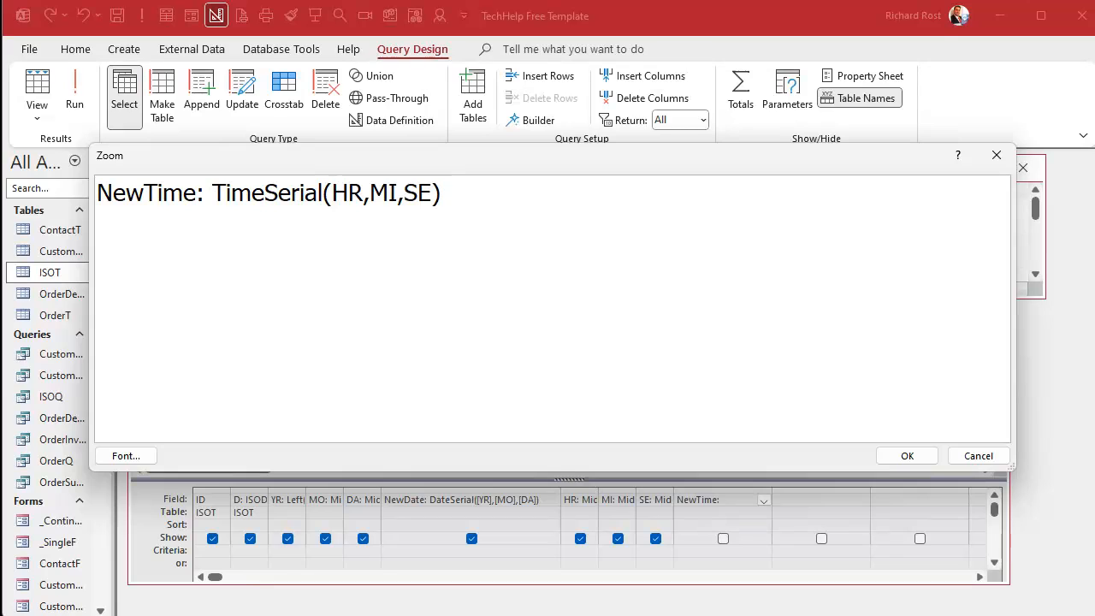
pyautogui.click(904, 453)
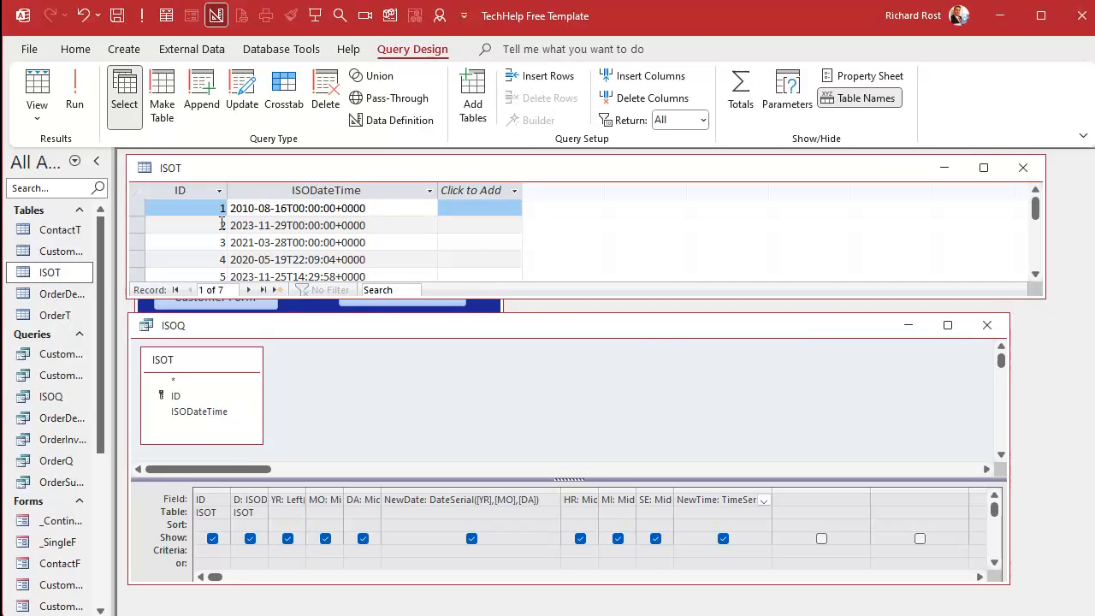
# Run the query and compare the DA, NewDate and NewTime columns.
pyautogui.click(79, 77)
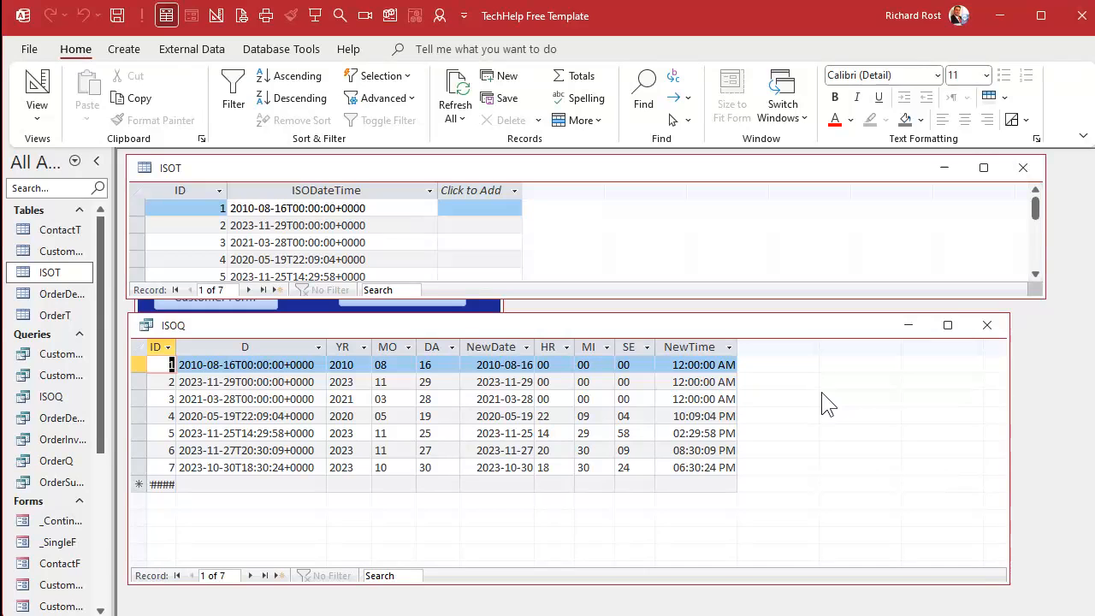
pyautogui.click(485, 349)
pyautogui.click(696, 347)
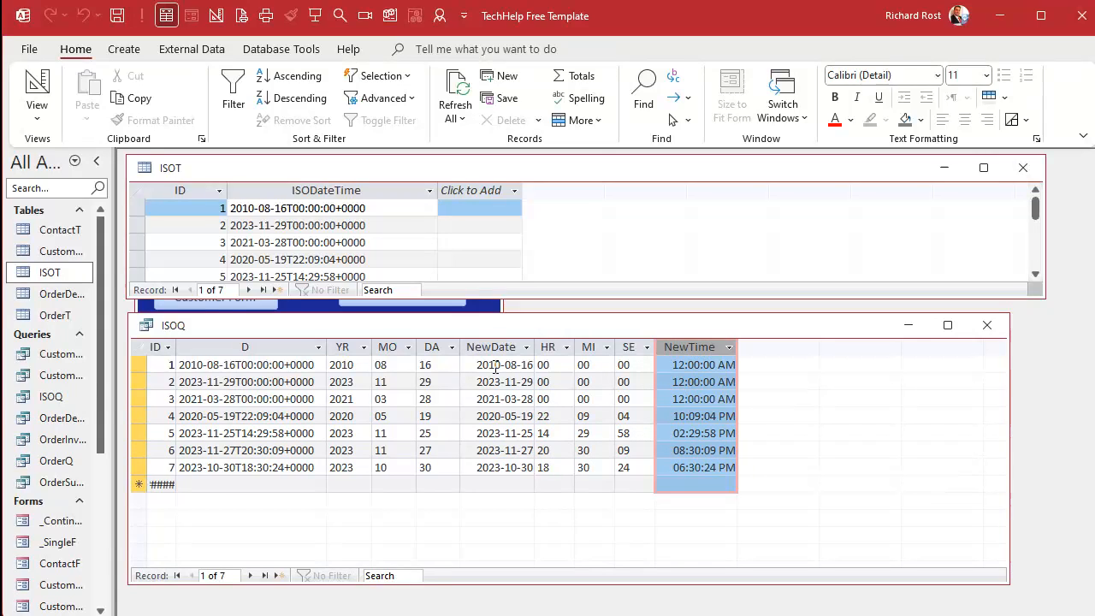
pyautogui.click(432, 346)
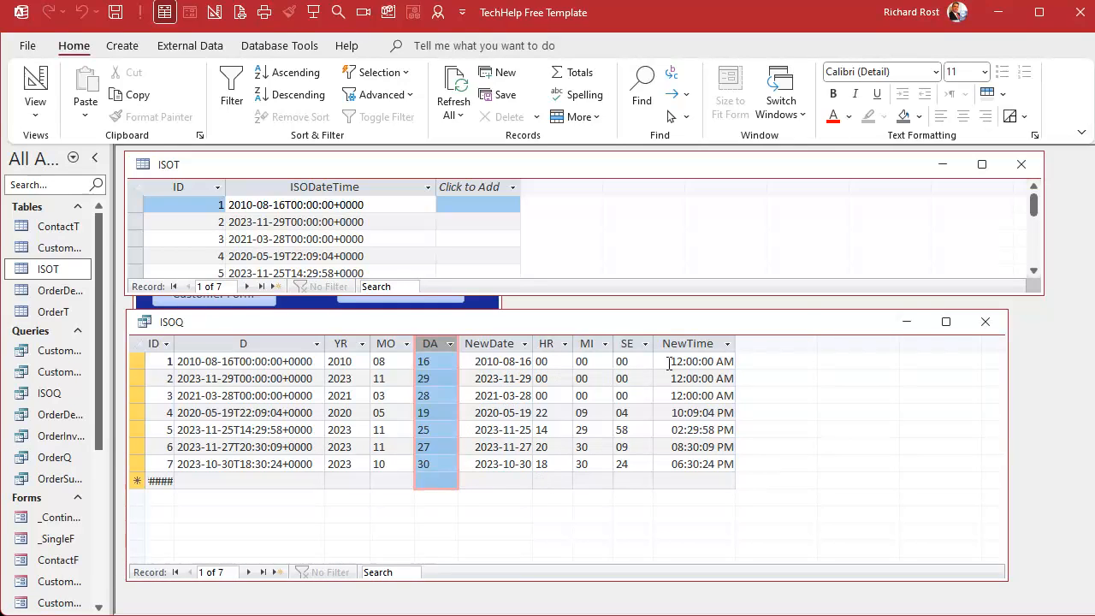
pyautogui.click(700, 343)
pyautogui.click(490, 343)
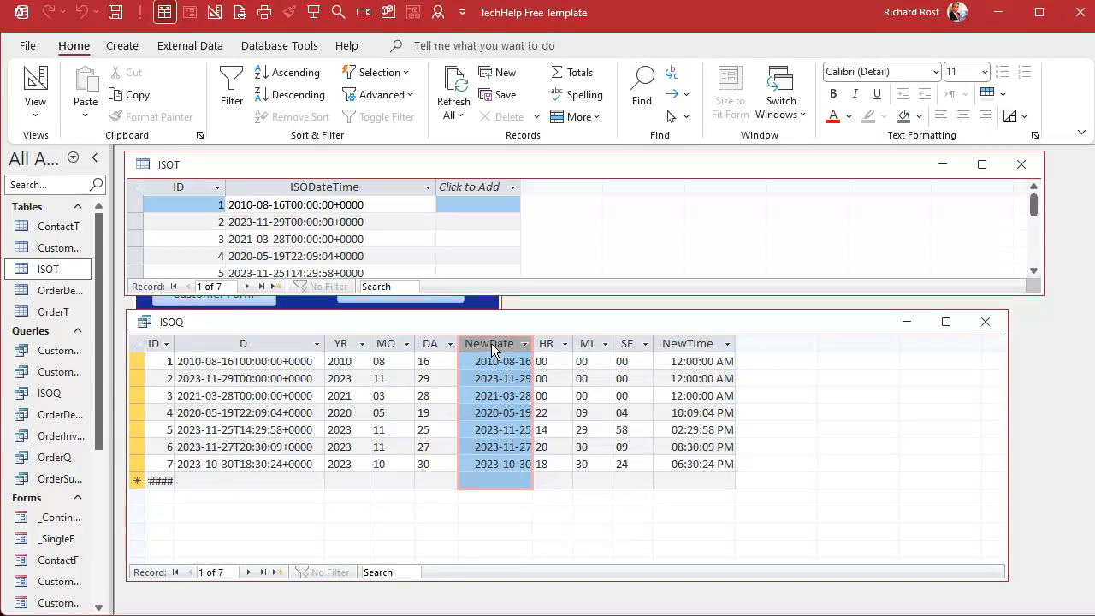
# Return to Design View and add a field AccDate: NewDate+NewTime in the next column using the Zoom box.
pyautogui.rightClick(807, 324)
pyautogui.click(862, 412)
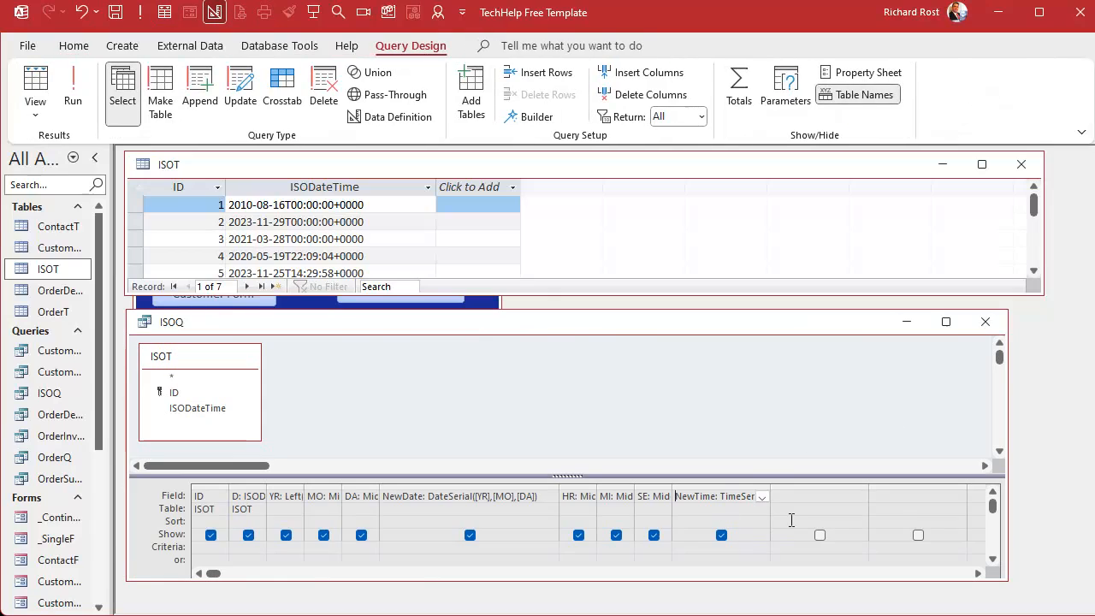
pyautogui.press('Tab')
pyautogui.write('NewDate')
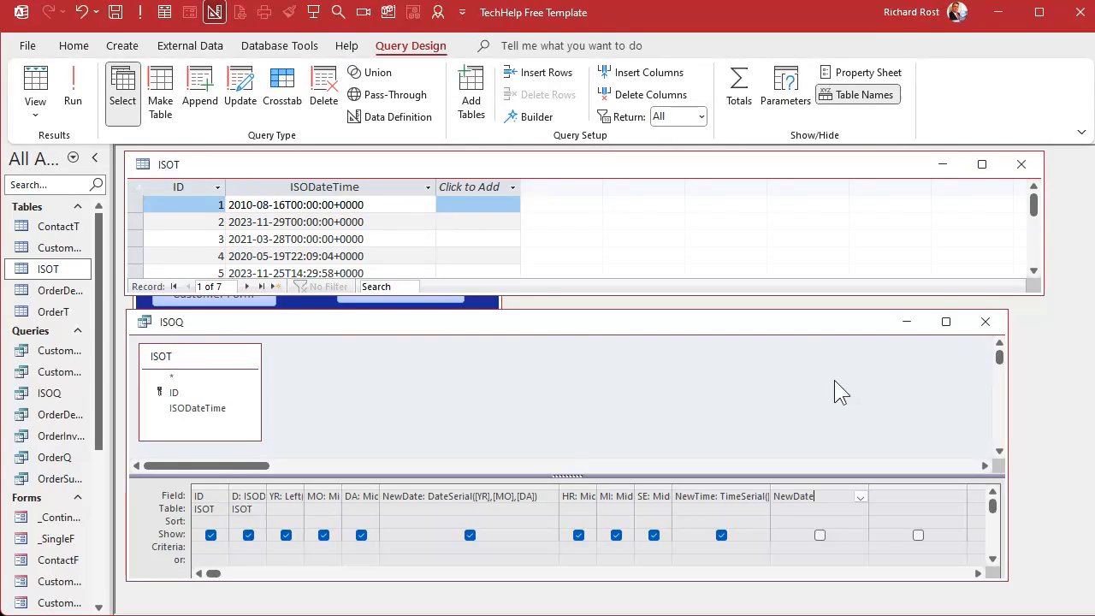
pyautogui.press('BackSpace')
pyautogui.press('BackSpace')
pyautogui.press('BackSpace')
pyautogui.press('BackSpace')
pyautogui.press('BackSpace')
pyautogui.press('BackSpace')
pyautogui.press('BackSpace')
pyautogui.write('AccDate')
pyautogui.write('T')
pyautogui.press('BackSpace')
pyautogui.write(':')
pyautogui.hotkey('shift', 'F2')
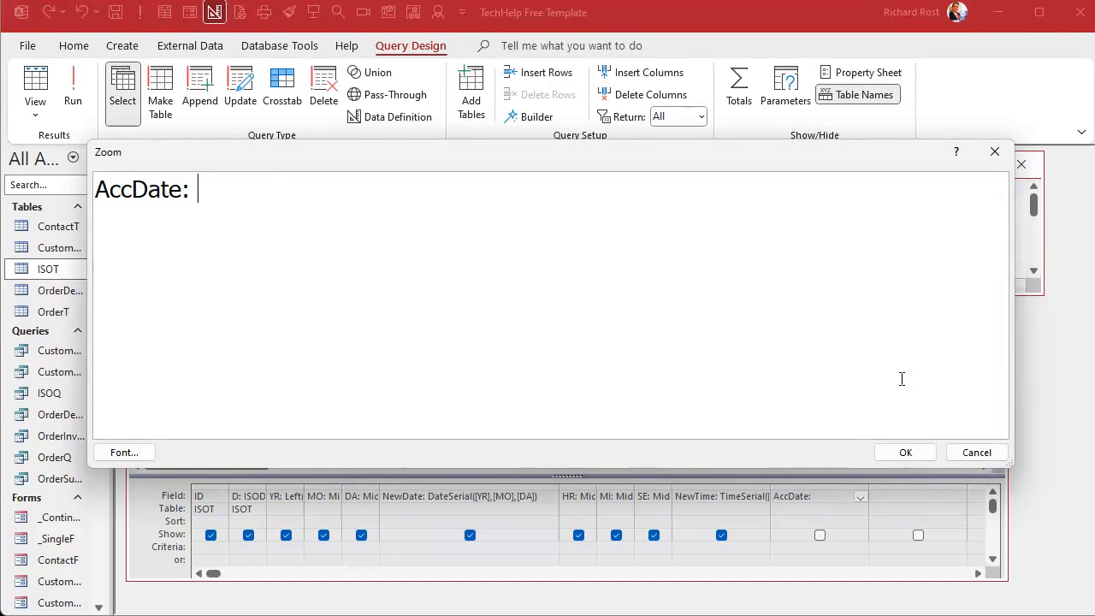
pyautogui.write('NewDate+')
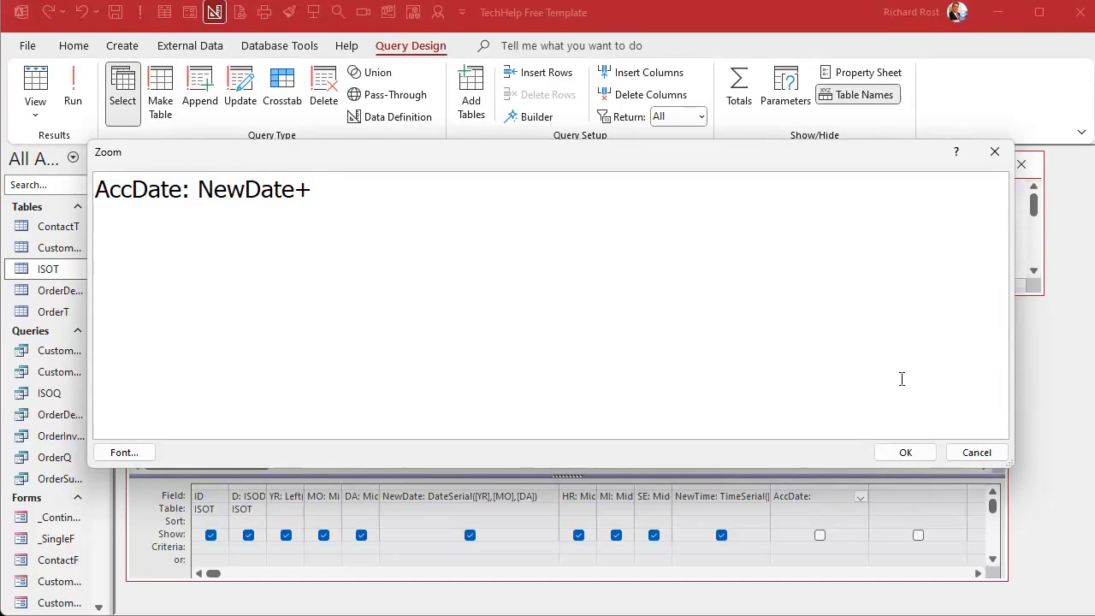
pyautogui.write('NewTime')
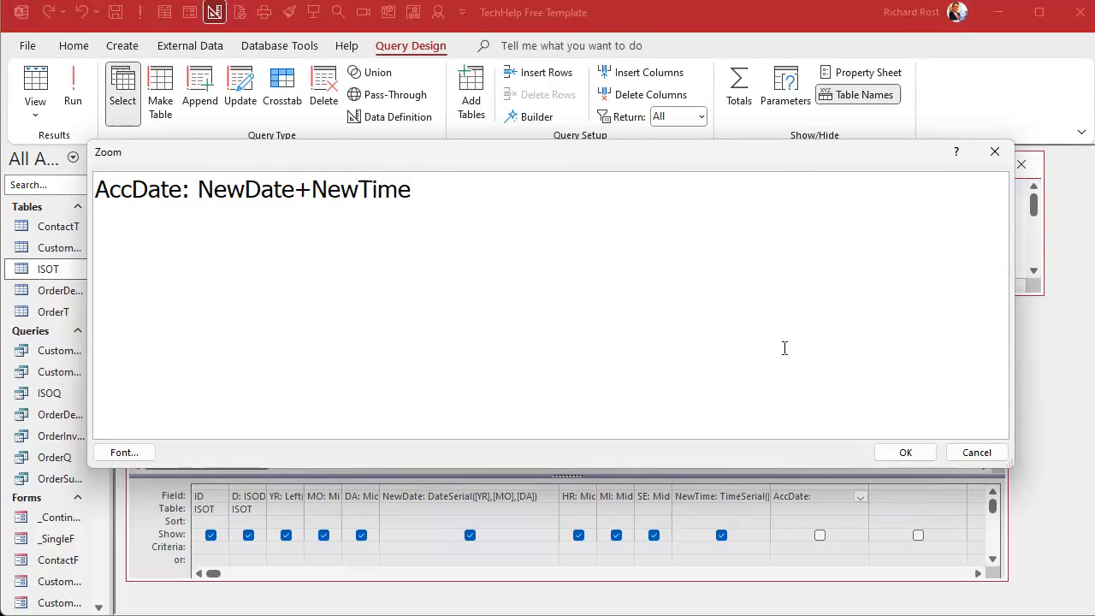
pyautogui.click(905, 452)
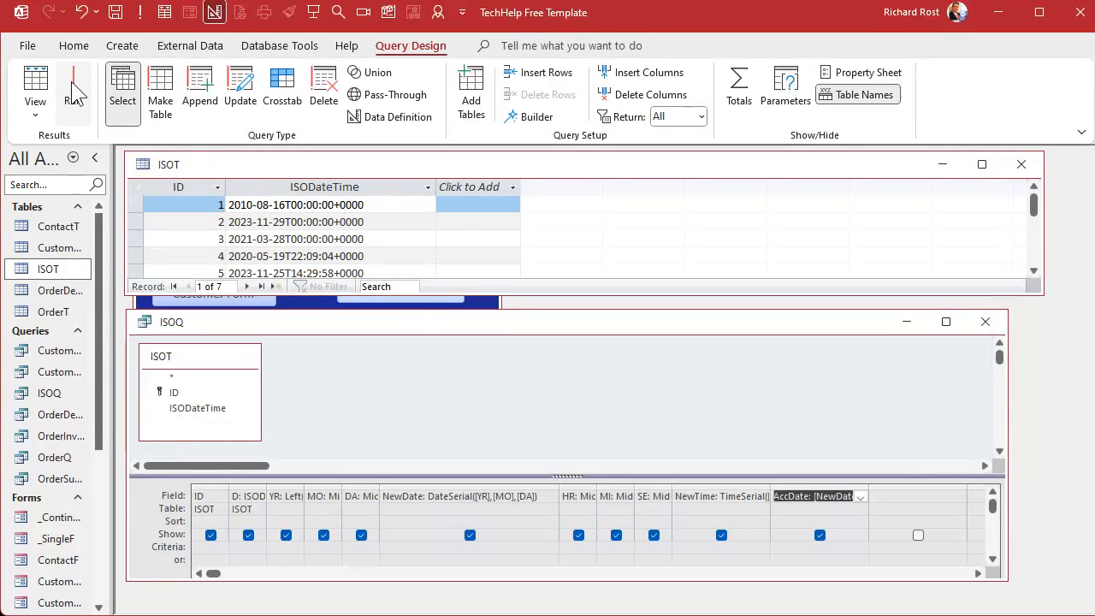
# Run the query and widen the AccDate column.
pyautogui.click(73, 95)
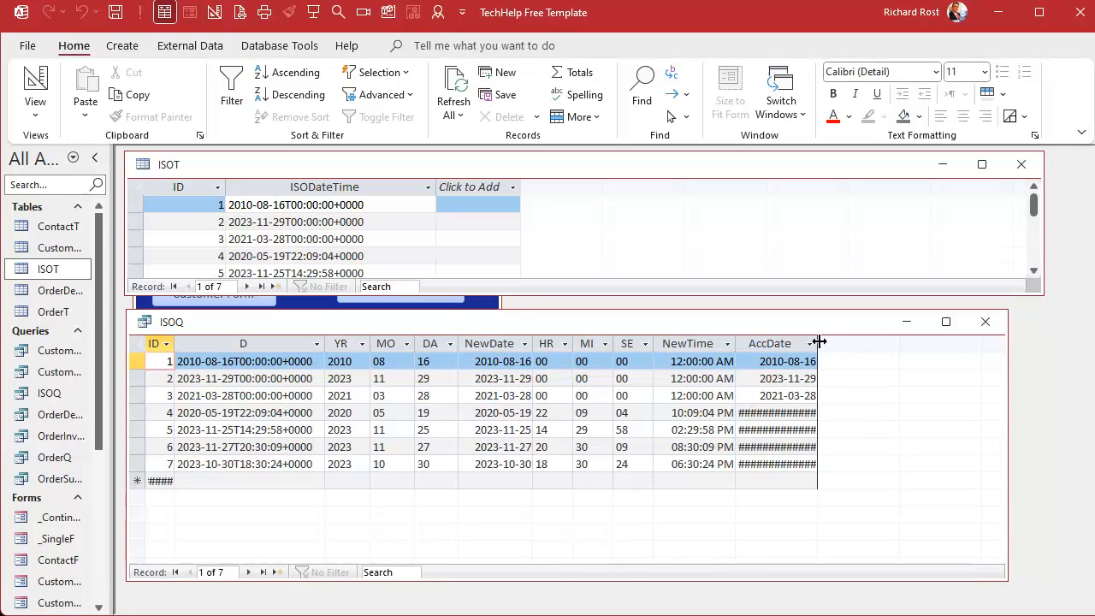
pyautogui.moveTo(819, 342); pyautogui.dragTo(897, 341)
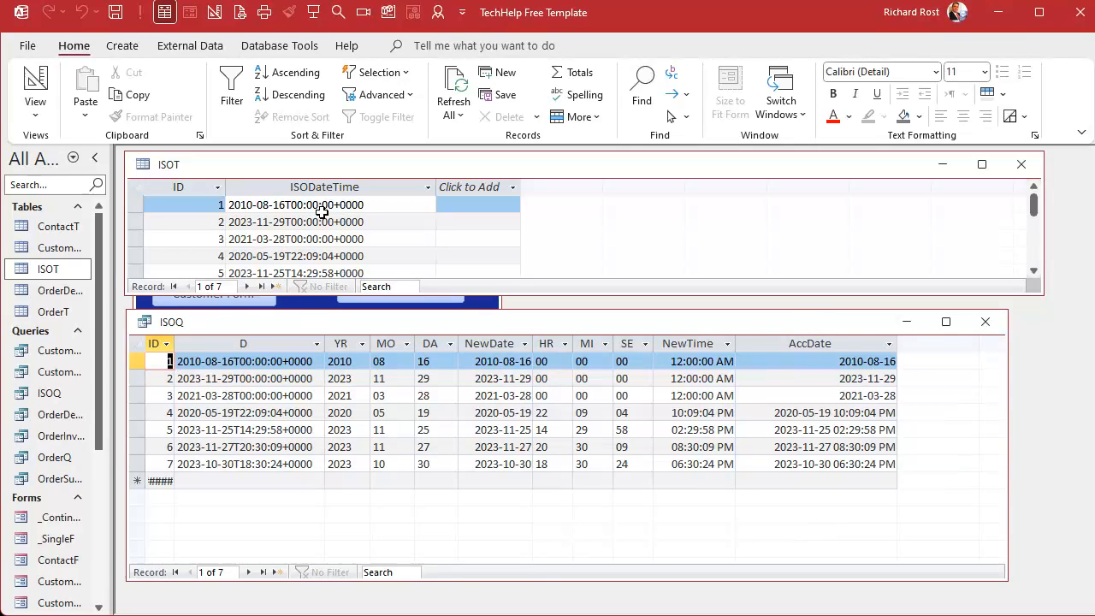
# Examine the ISODateTime values in the ISOT table.
pyautogui.click(372, 206)
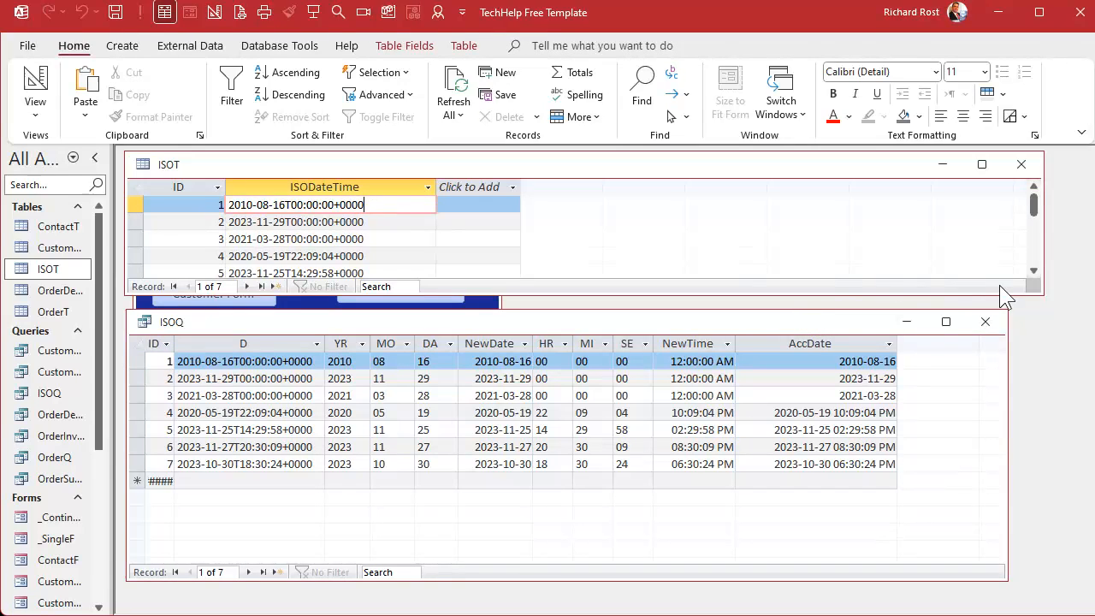
pyautogui.scroll(-3, 1031, 267)
pyautogui.scroll(3, 379, 231)
pyautogui.click(337, 221)
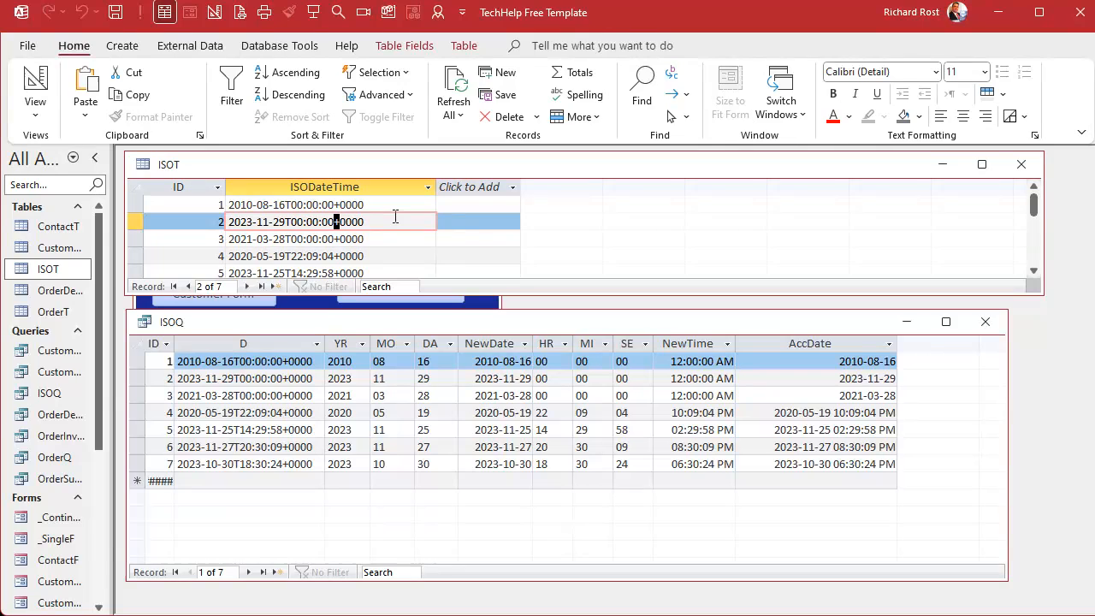
# Change record 2's ISODateTime time zone offset to -0500 in the ISOT table.
pyautogui.write('-0')
pyautogui.write('5')
pyautogui.click(382, 237)
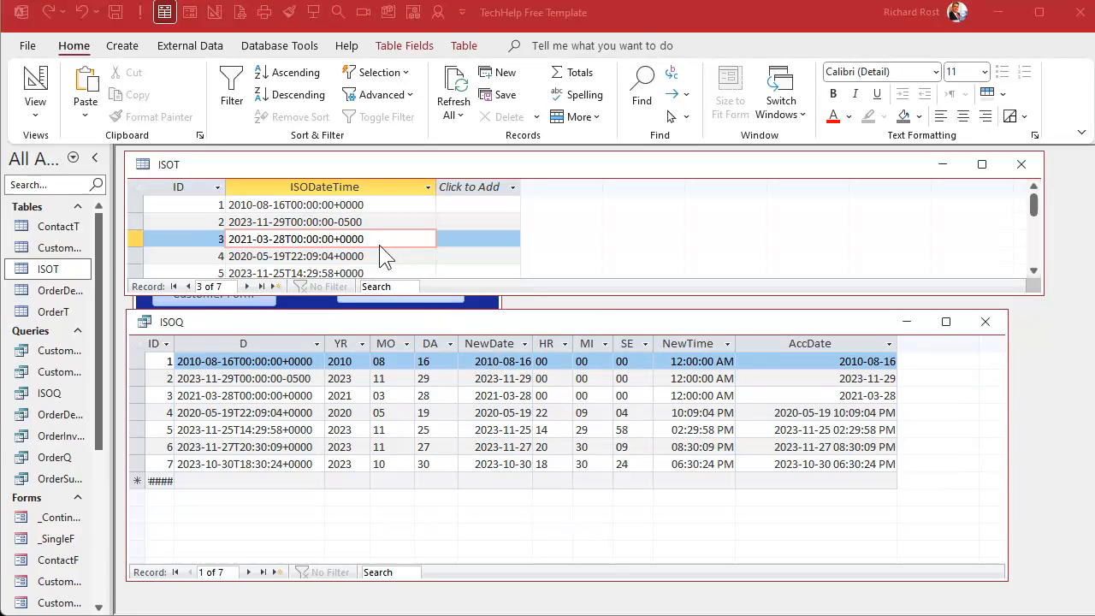
# Change record 4's ISODateTime time zone offset to -0800.
pyautogui.click(374, 242)
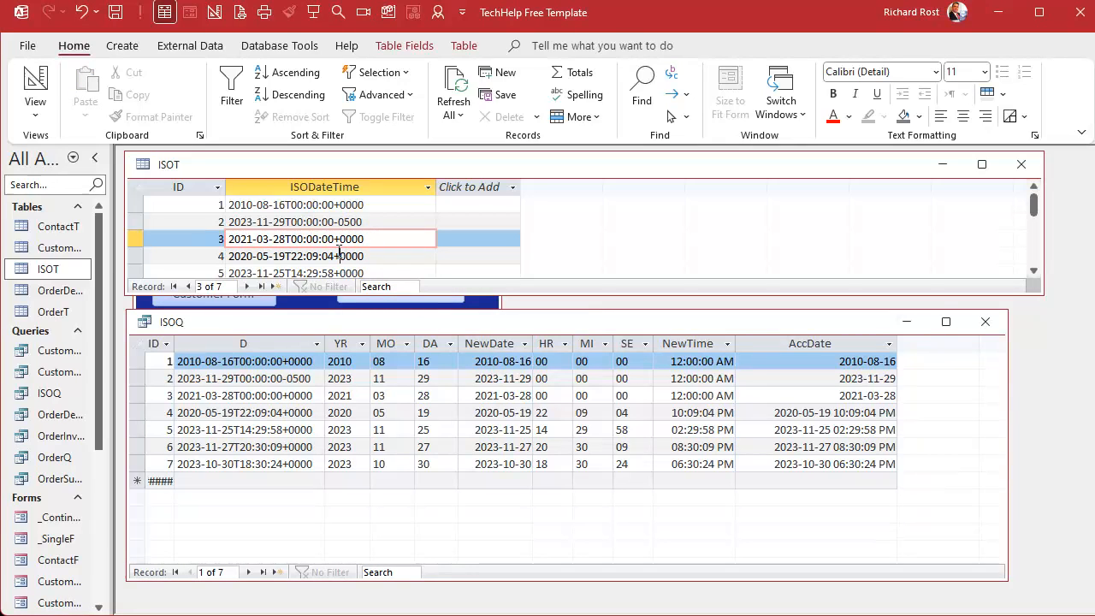
pyautogui.click(337, 253)
pyautogui.write('-2')
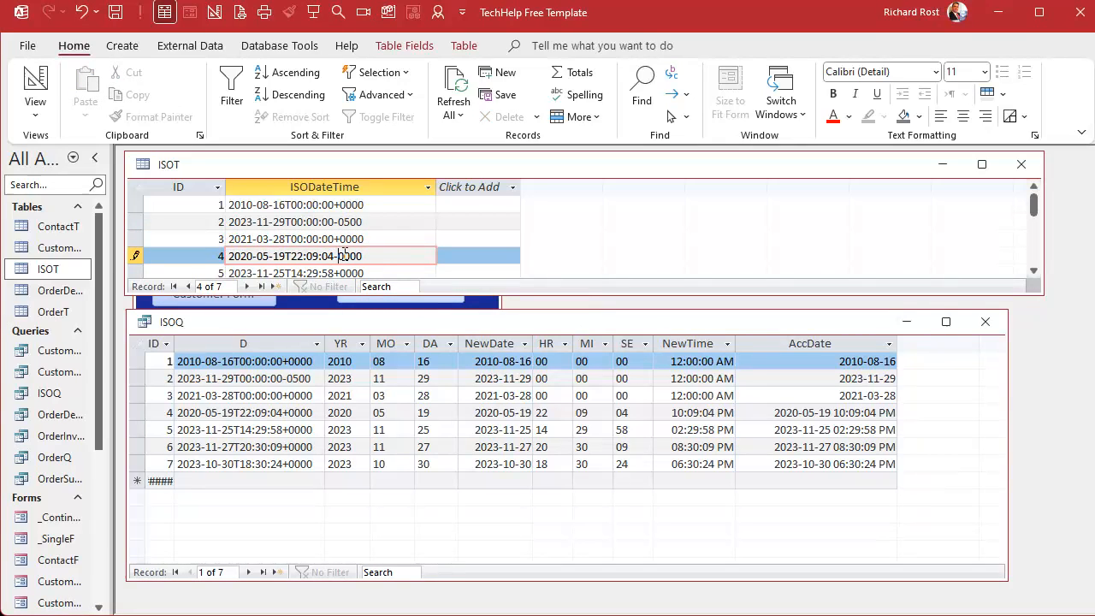
pyautogui.write('8')
pyautogui.click(374, 238)
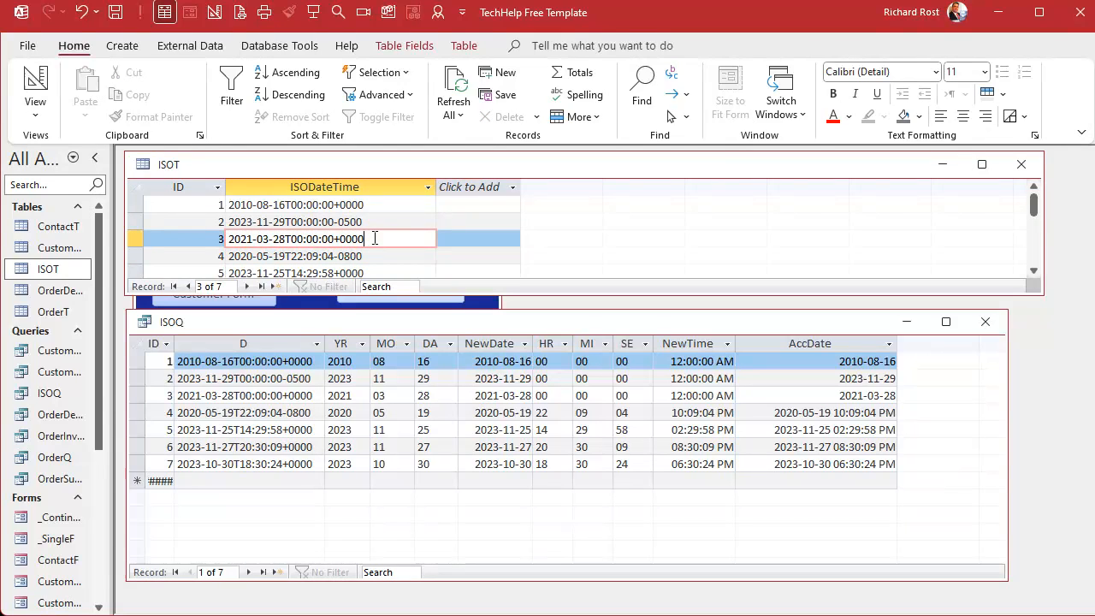
# Change record 7's ISODateTime time zone offset to +0530.
pyautogui.click(395, 259)
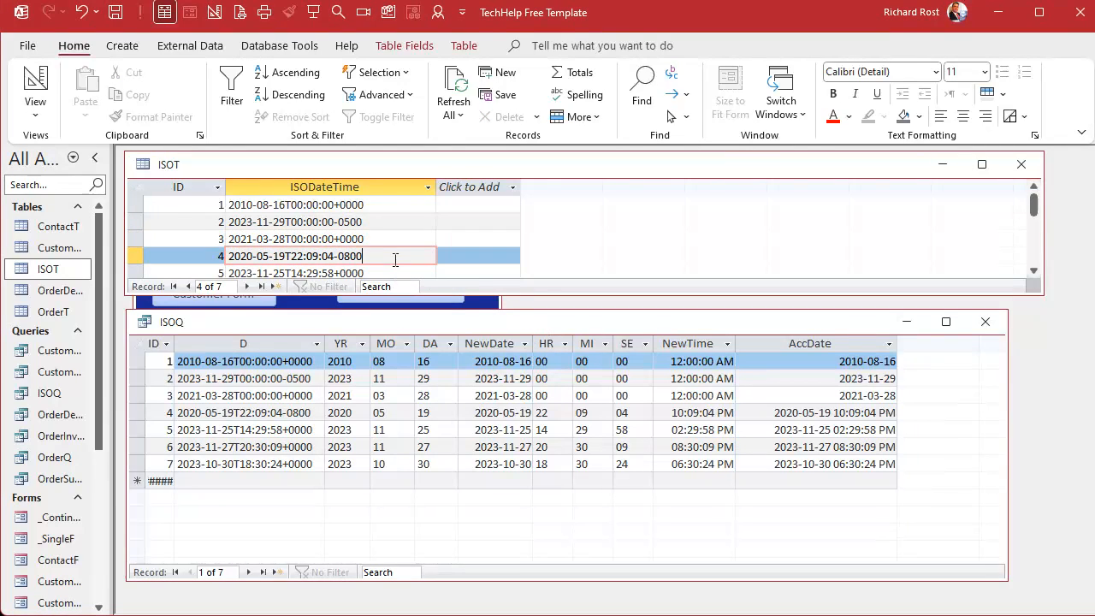
pyautogui.click(382, 240)
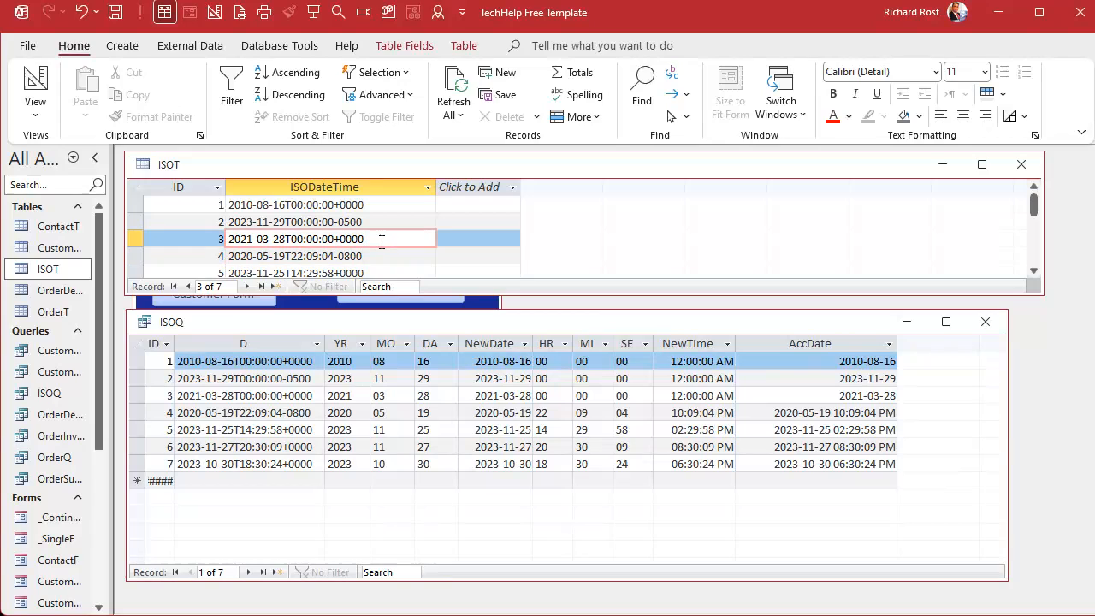
pyautogui.scroll(-1, 379, 241)
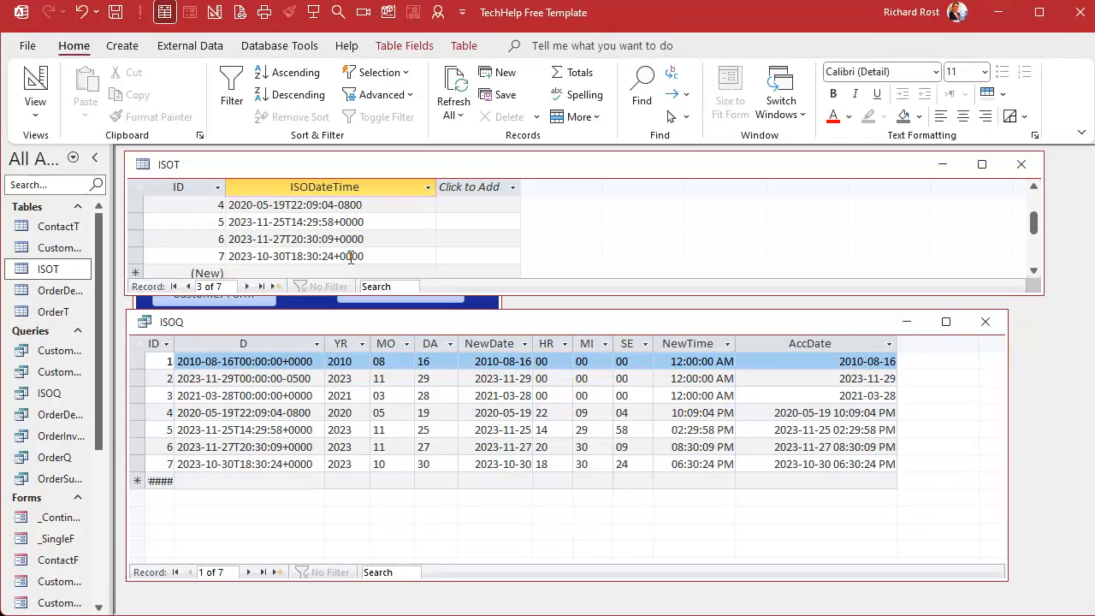
pyautogui.click(348, 258)
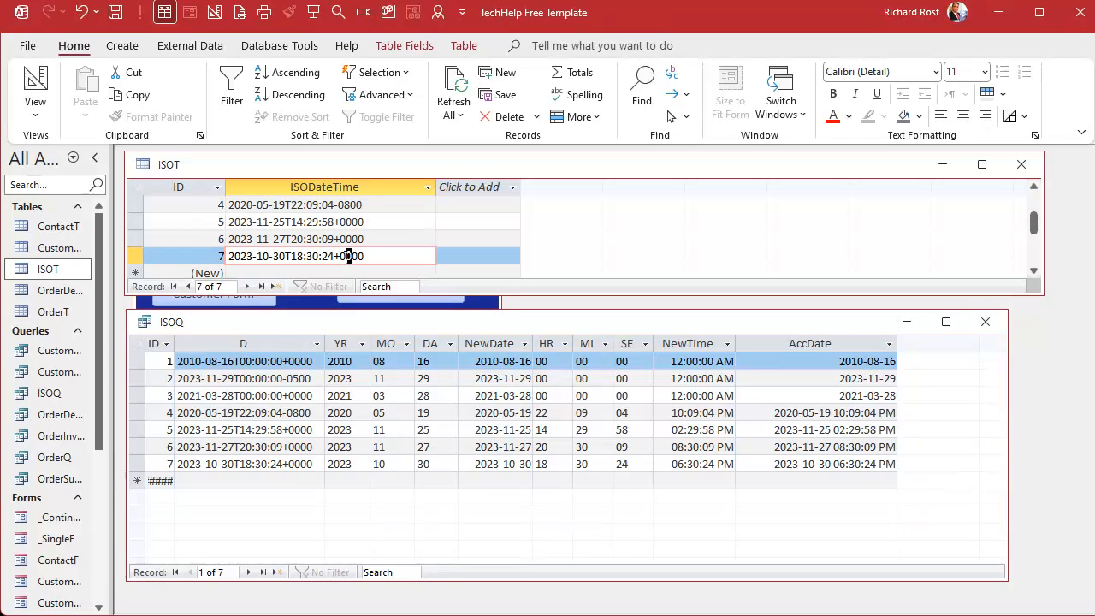
pyautogui.press('Delete')
pyautogui.write('53')
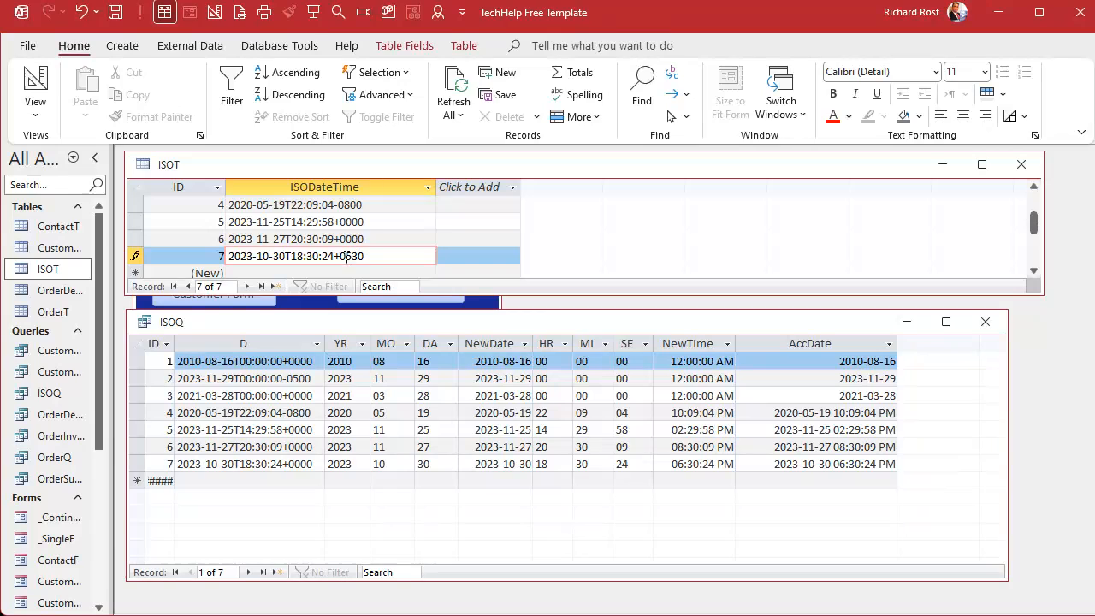
pyautogui.click(374, 239)
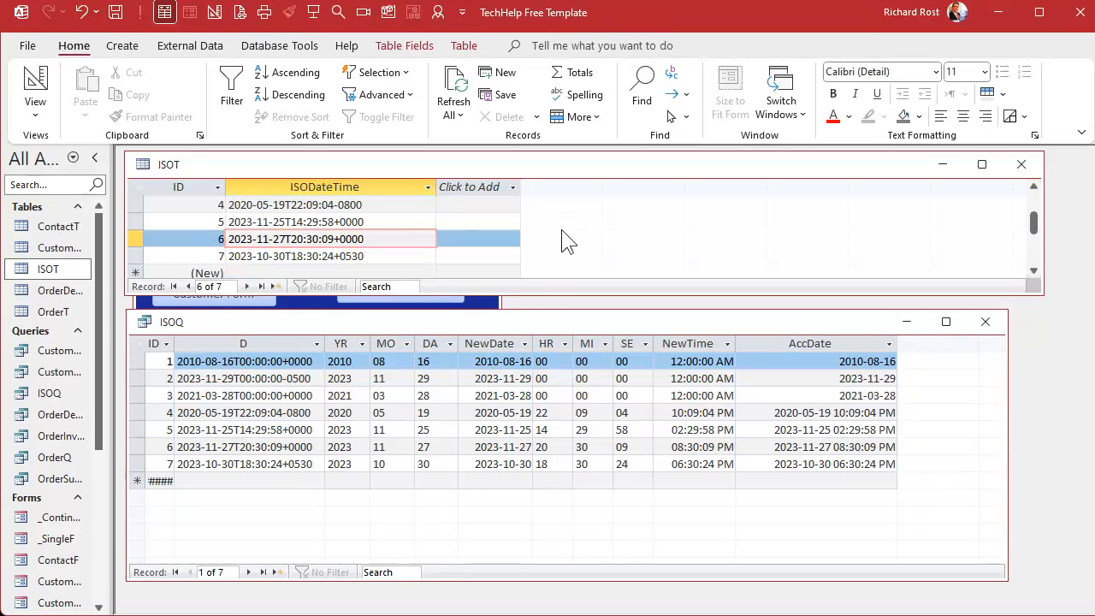
# Examine the time zone offsets at the end of each ISODateTime value.
pyautogui.scroll(1, 389, 214)
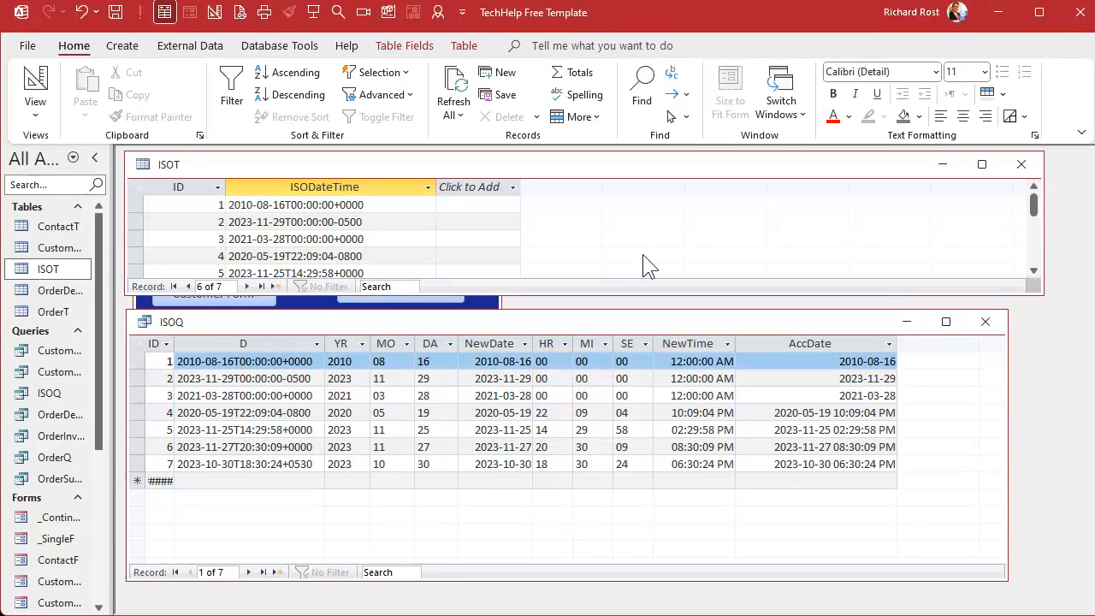
pyautogui.scroll(-1, 646, 272)
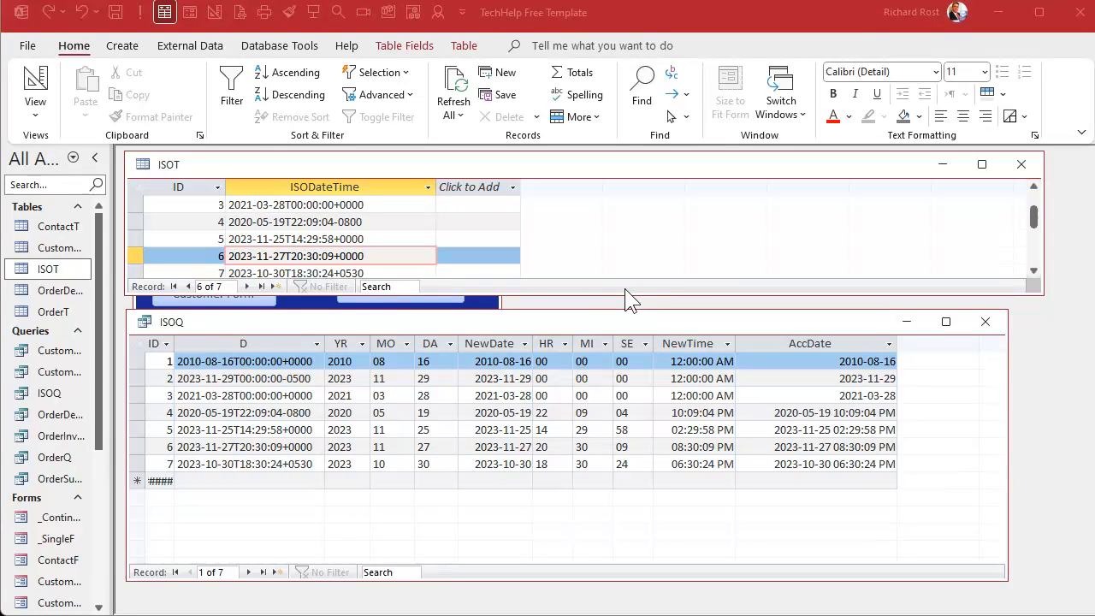
pyautogui.click(334, 223)
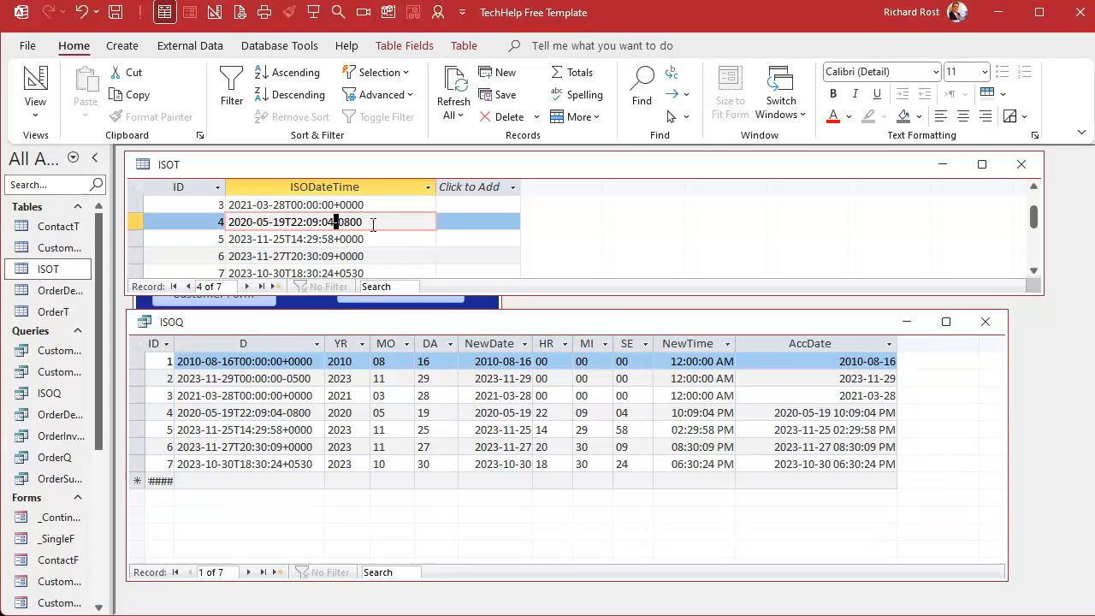
pyautogui.moveTo(351, 221); pyautogui.dragTo(341, 221)
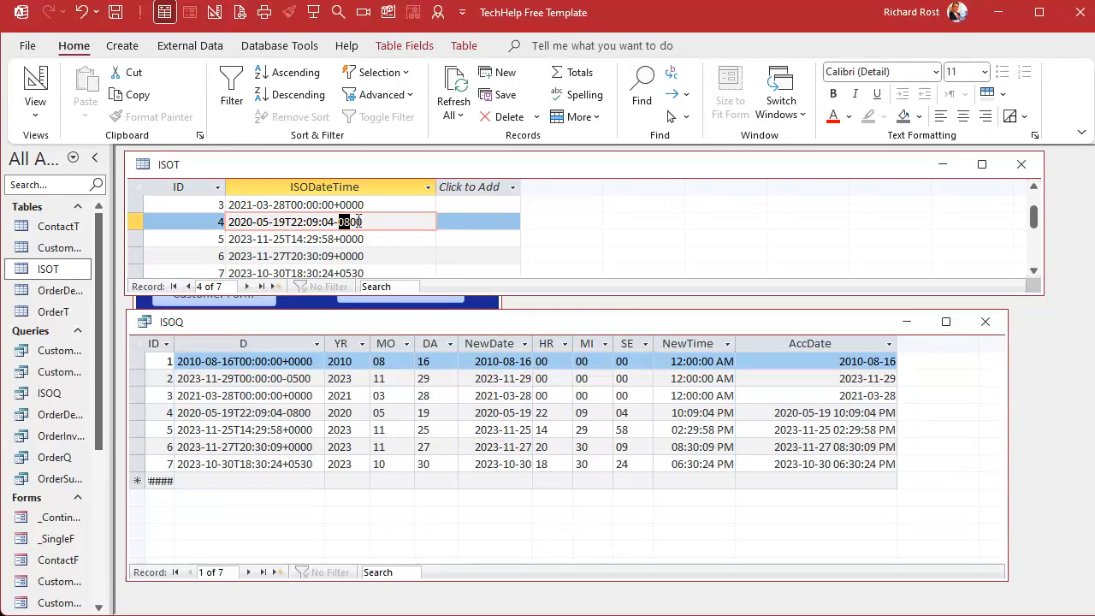
pyautogui.moveTo(368, 270); pyautogui.dragTo(349, 267)
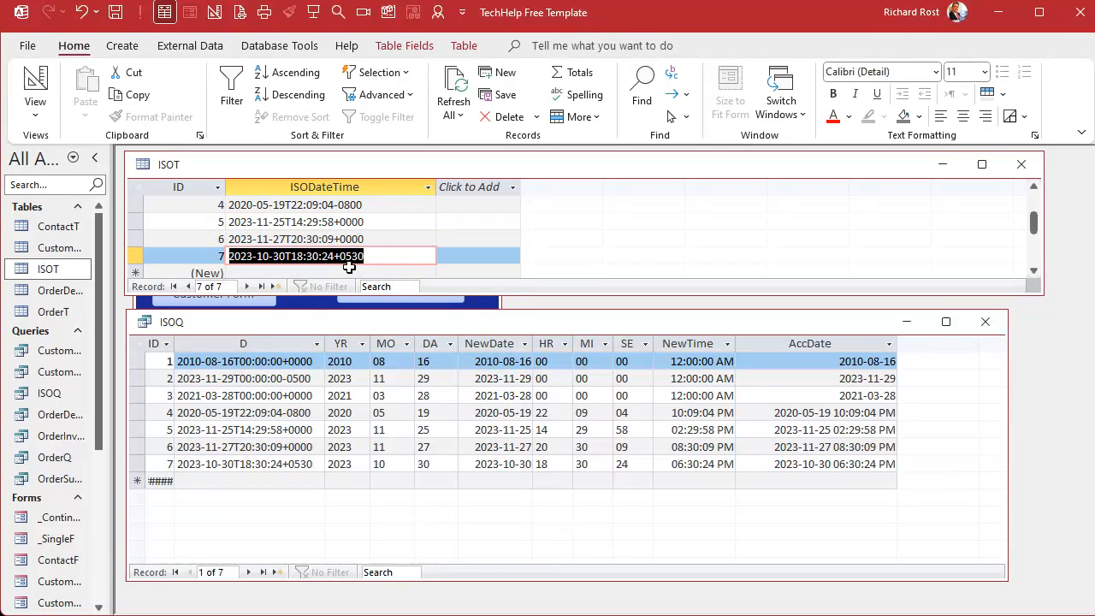
pyautogui.press('Up')
# Switch the ISOQ query to Design View and narrow the NewDate through AccDate grid columns.
pyautogui.rightClick(779, 330)
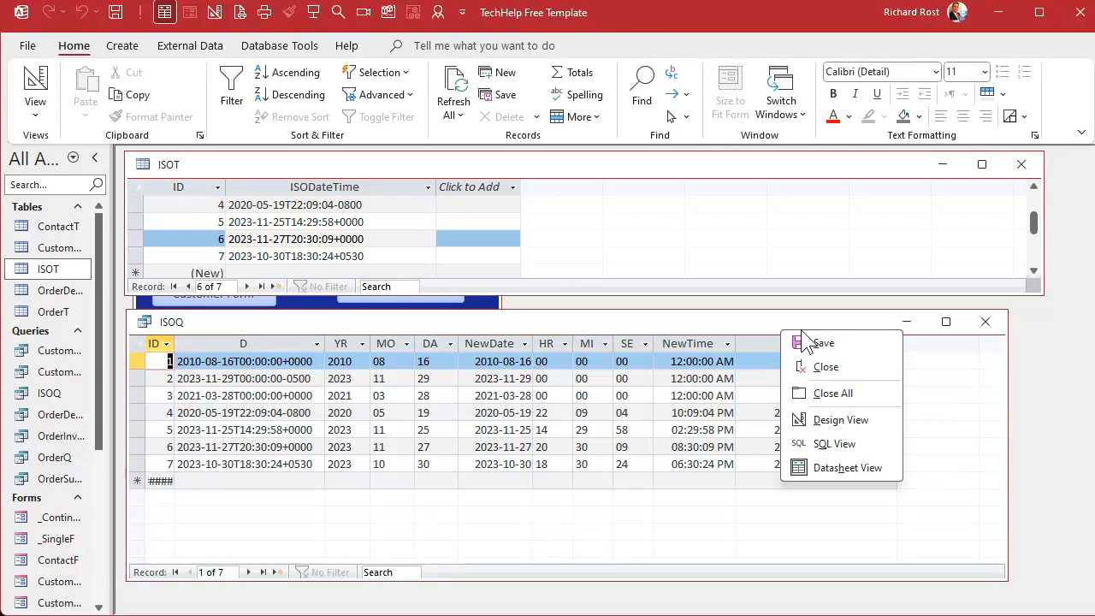
pyautogui.click(838, 420)
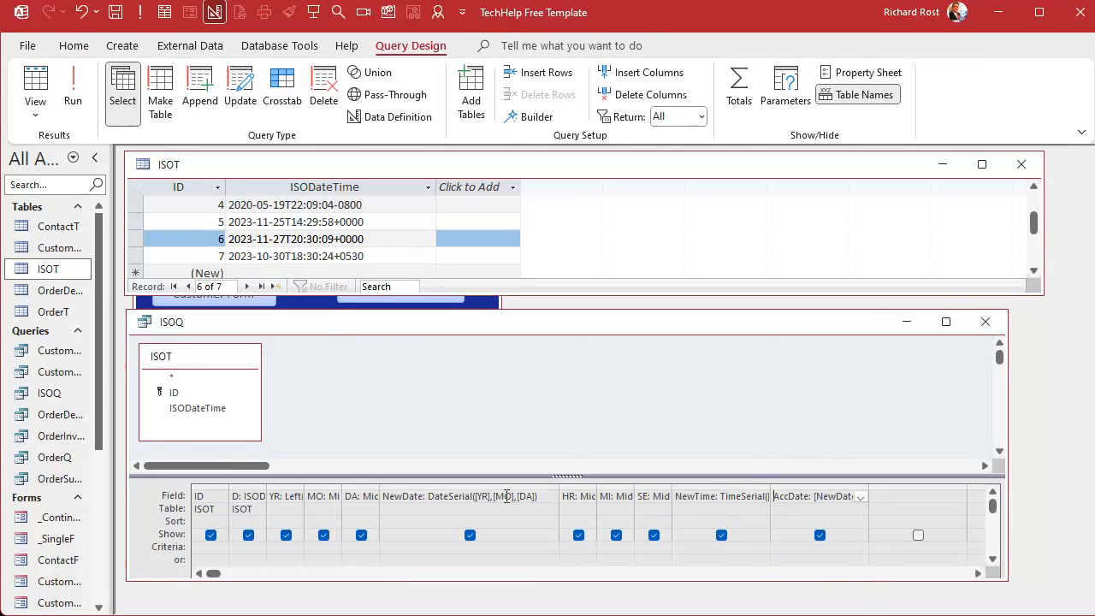
pyautogui.moveTo(502, 485); pyautogui.dragTo(780, 480)
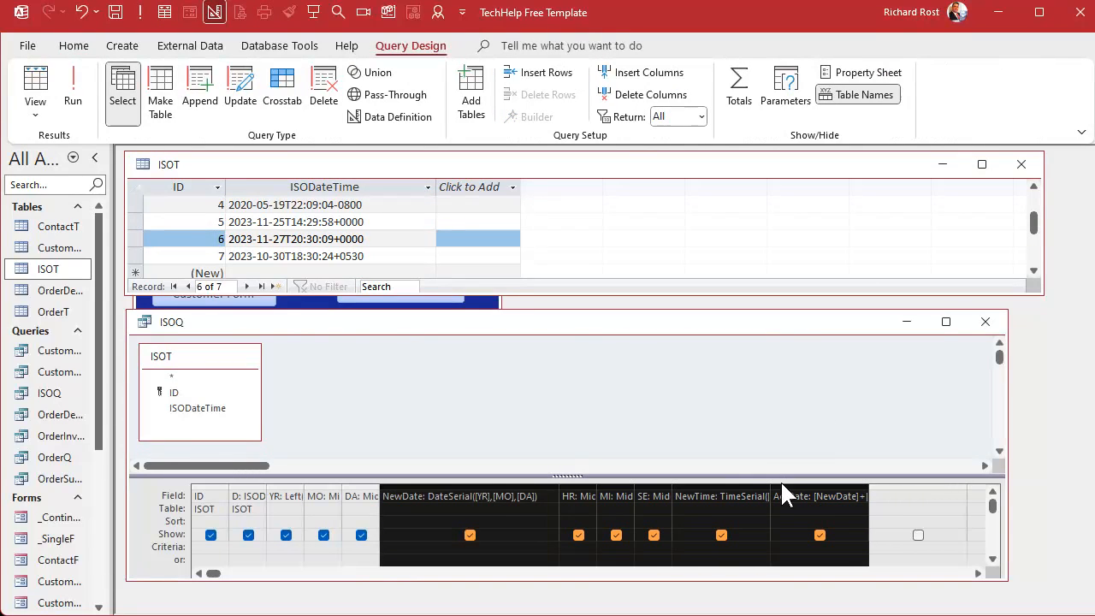
pyautogui.moveTo(561, 485); pyautogui.dragTo(442, 485)
pyautogui.click(808, 503)
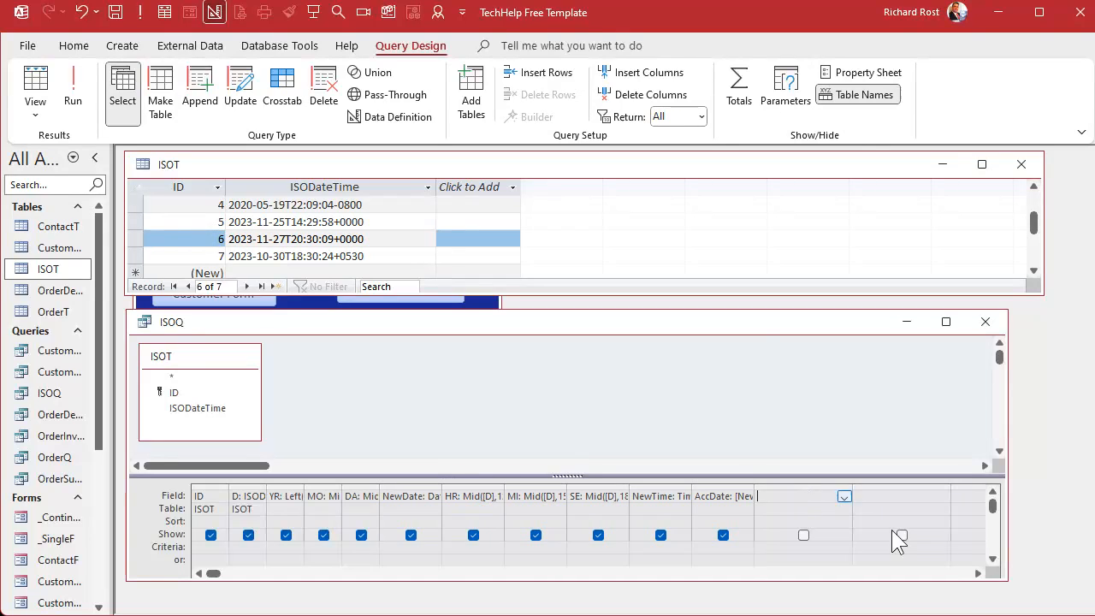
# Add a field TZPM: Mid([D],20,1) in the next empty column and run the query.
pyautogui.click(977, 573)
pyautogui.click(978, 573)
pyautogui.click(977, 573)
pyautogui.click(977, 573)
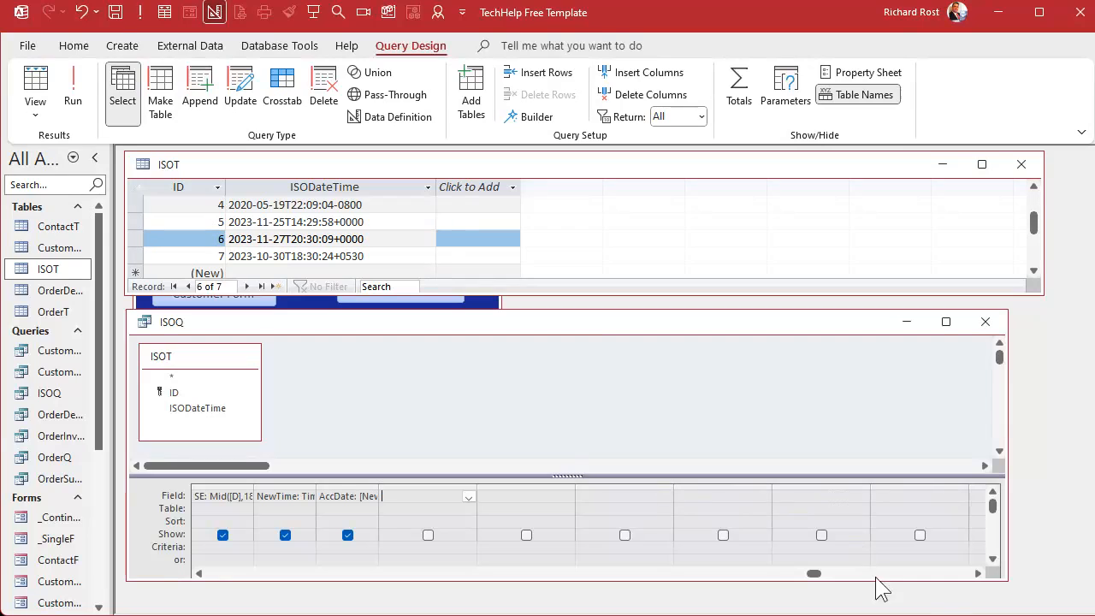
pyautogui.click(977, 573)
pyautogui.click(978, 573)
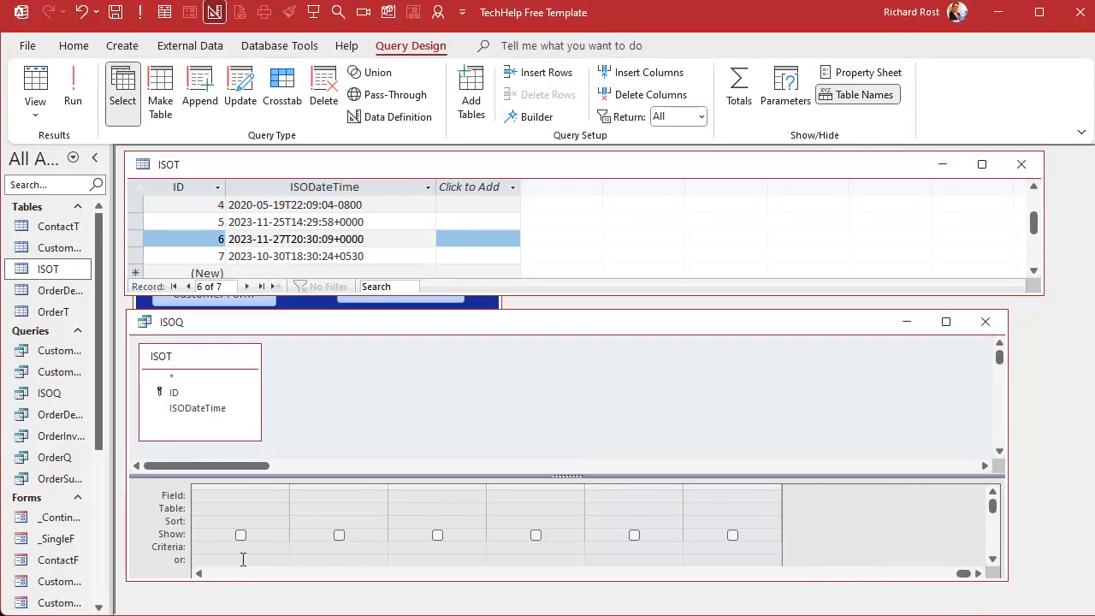
pyautogui.click(200, 573)
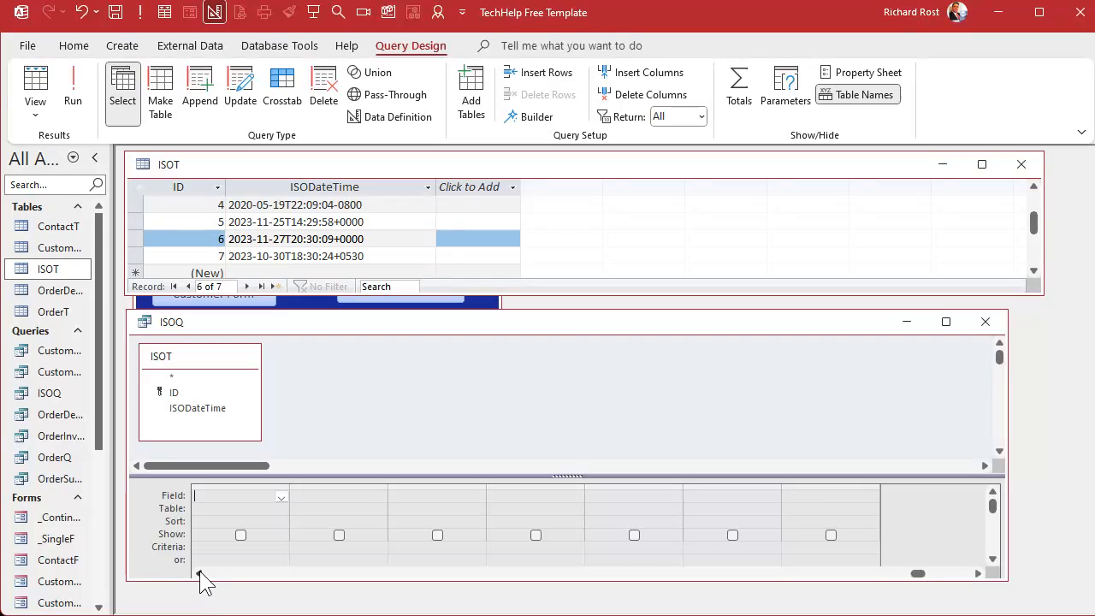
pyautogui.click(199, 573)
pyautogui.click(353, 497)
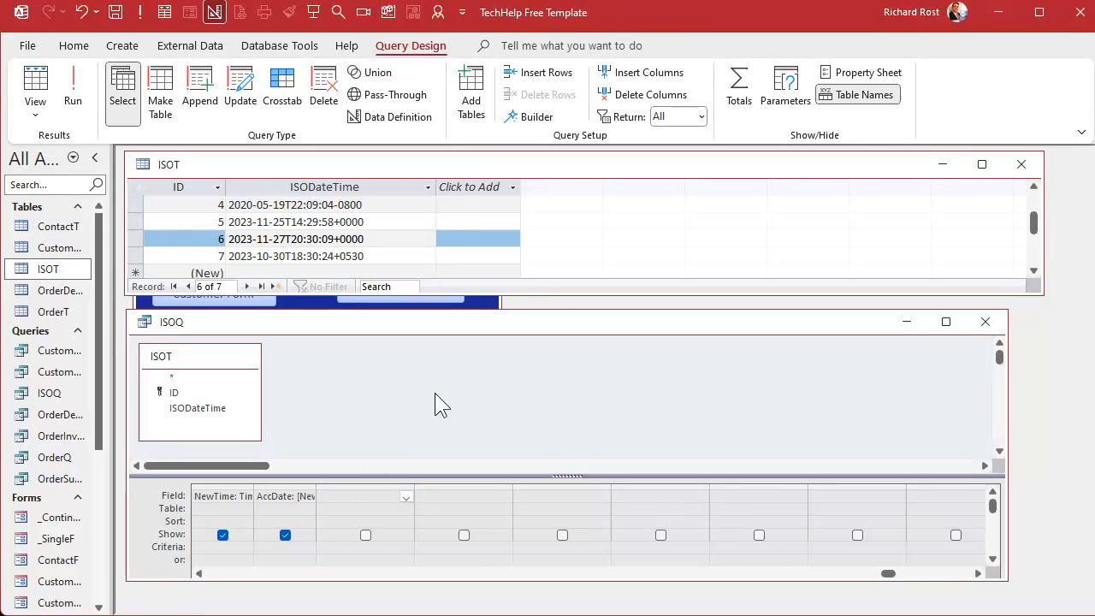
pyautogui.write('TZPM: Mid([D],20,1)')
pyautogui.press('Tab')
pyautogui.click(73, 90)
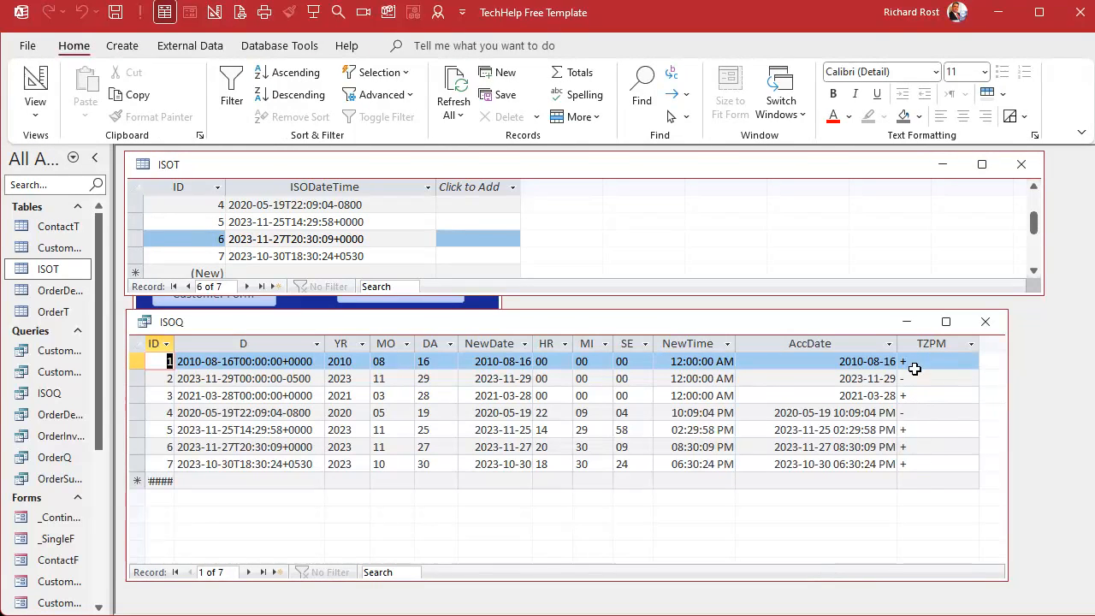
# Return to Design View and add a field TZH: Mid([D],21,2) in the next column.
pyautogui.click(35, 85)
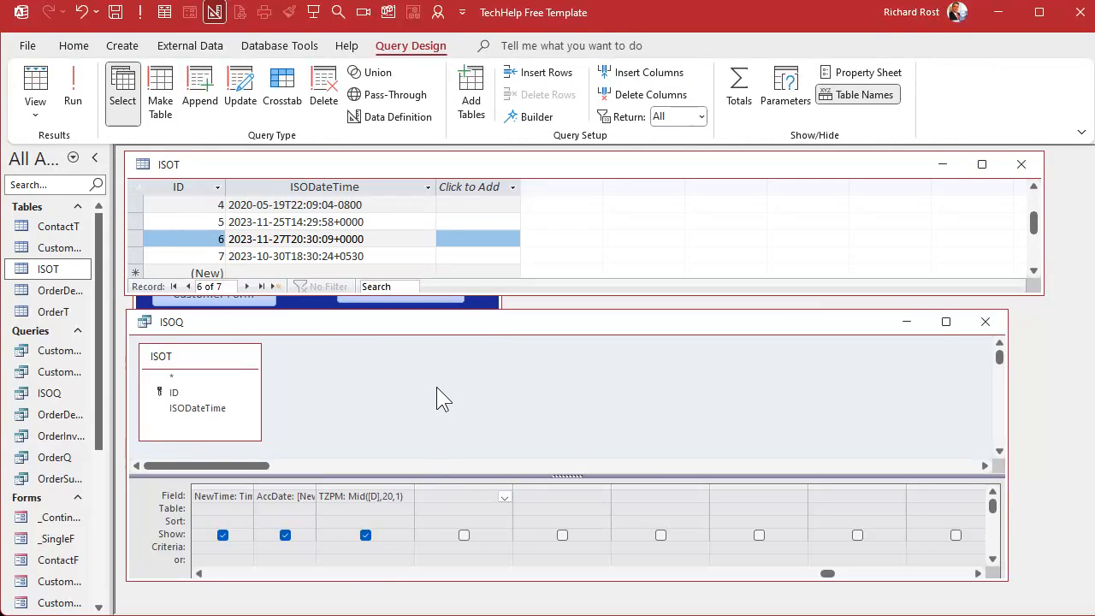
pyautogui.write('TZH: Mid([D],21,2)')
pyautogui.press('Tab')
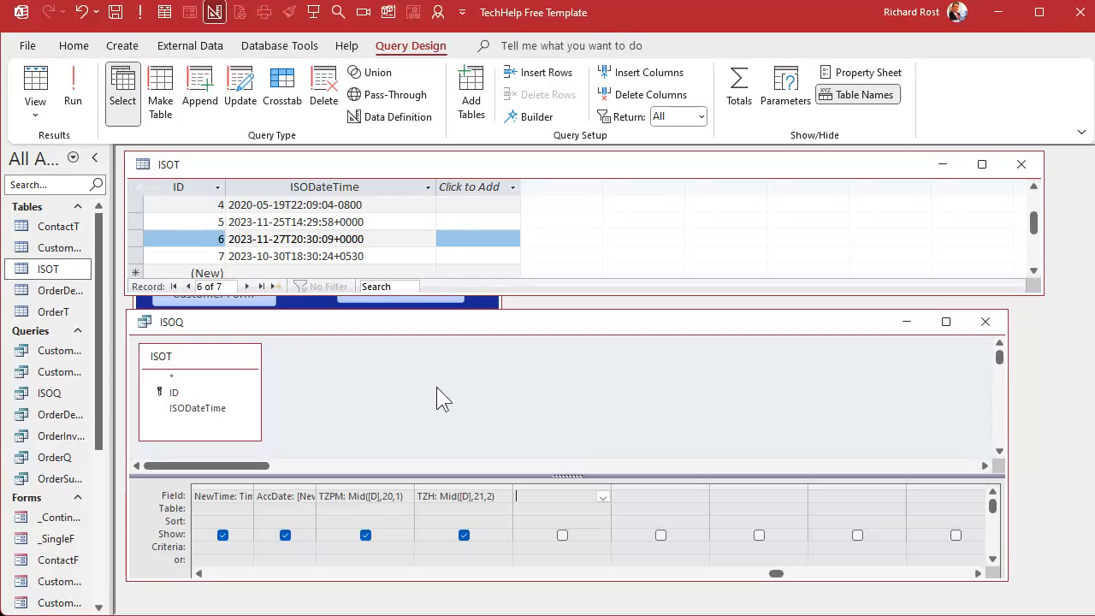
# Add a field TZM: Right([D],2) in the next column.
pyautogui.write('TZM: Right(D,2')
pyautogui.press('Tab')
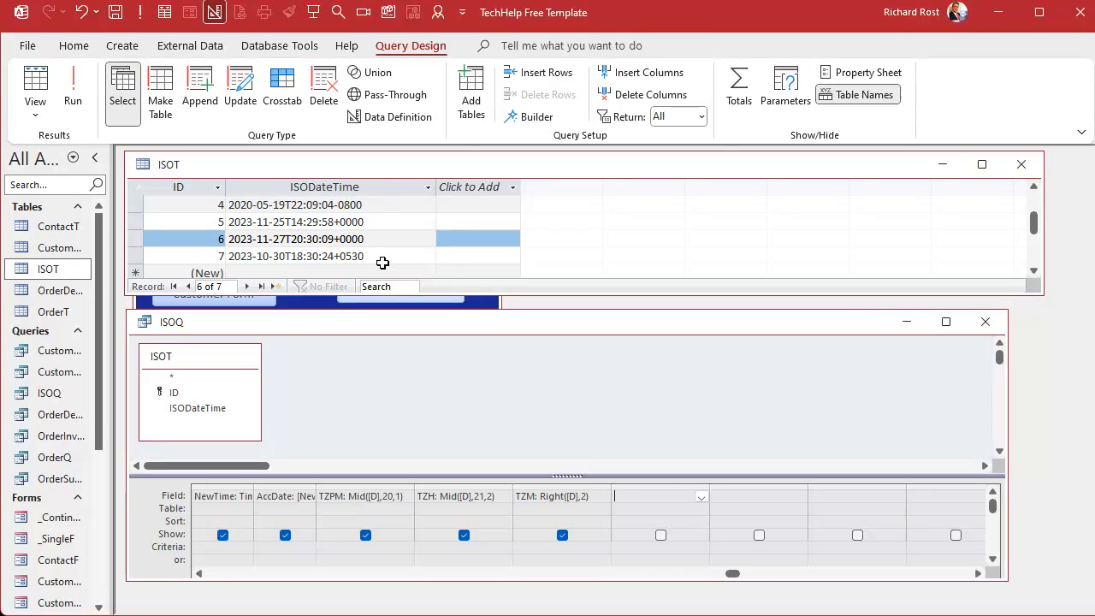
# Run the query and narrow the TZPM, TZH and TZM columns.
pyautogui.click(75, 89)
pyautogui.moveTo(633, 570); pyautogui.dragTo(717, 571)
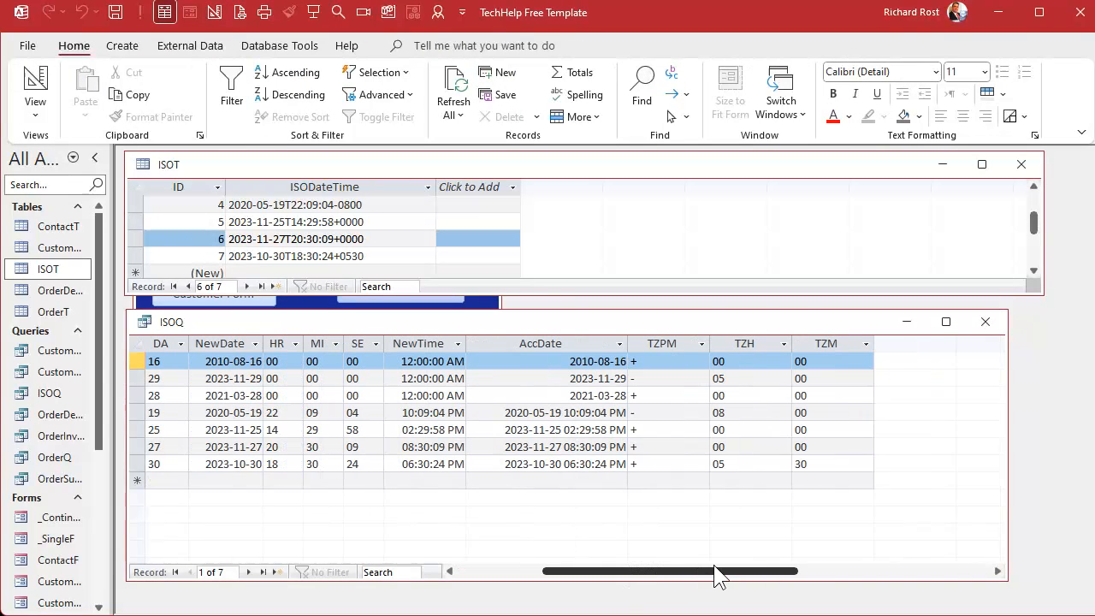
pyautogui.moveTo(673, 343); pyautogui.dragTo(828, 343)
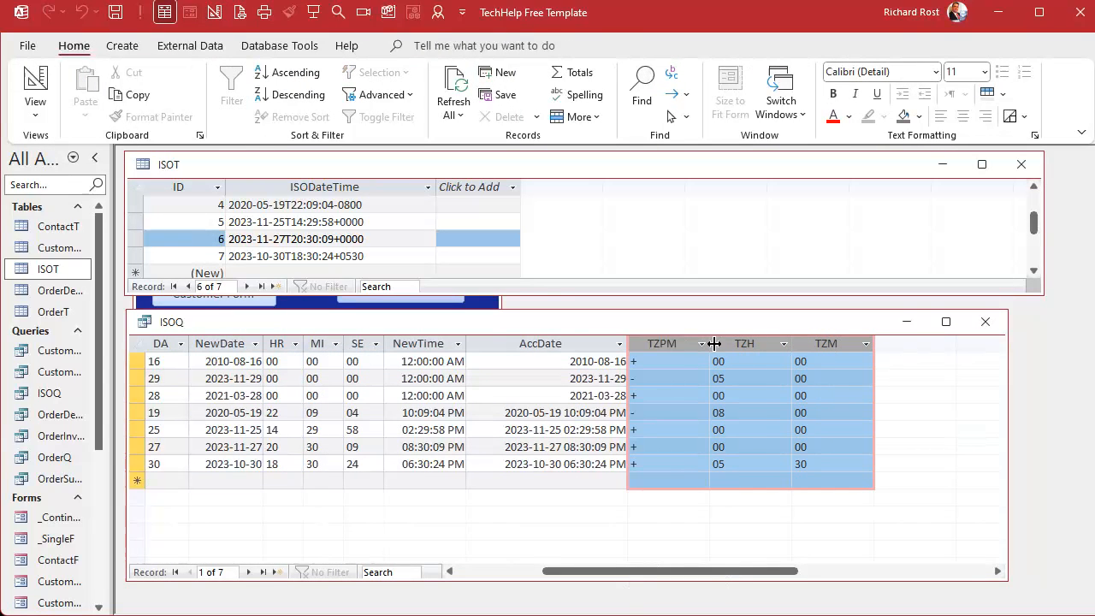
pyautogui.moveTo(710, 343); pyautogui.dragTo(675, 342)
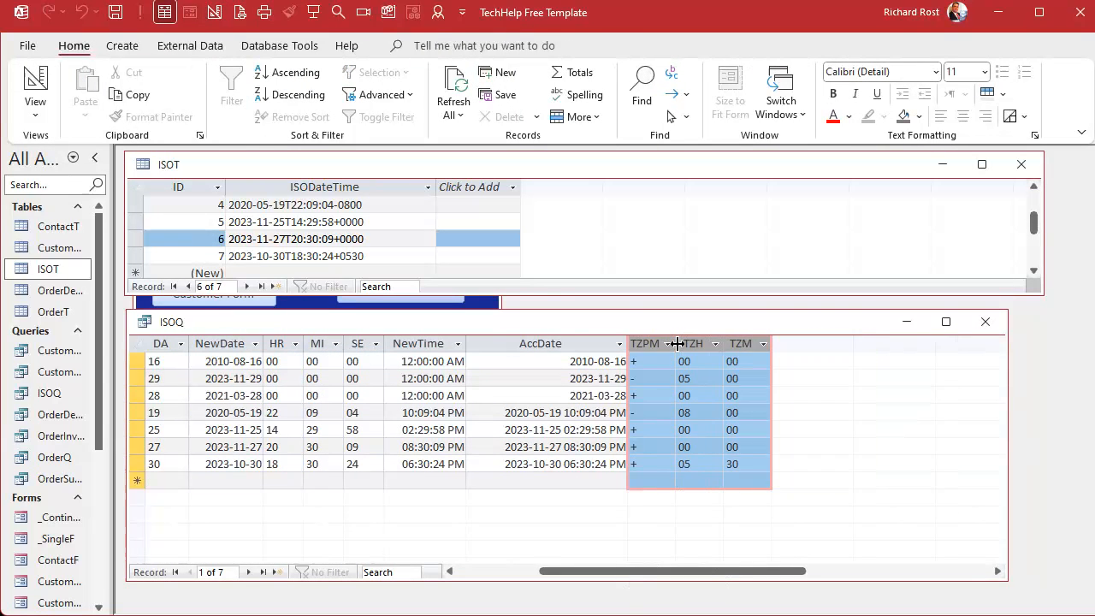
pyautogui.click(699, 481)
pyautogui.moveTo(679, 564); pyautogui.dragTo(638, 564)
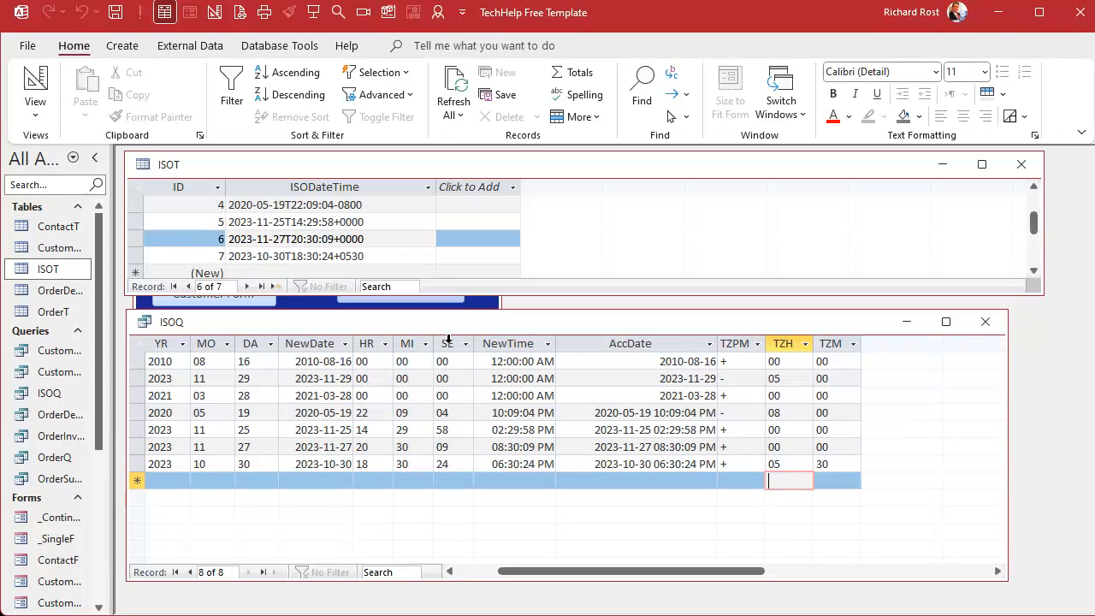
# Return to Design View and wrap the TZH expression in CLng so it reads TZH: CLng(Mid([D],21,2)).
pyautogui.click(496, 343)
pyautogui.click(302, 344)
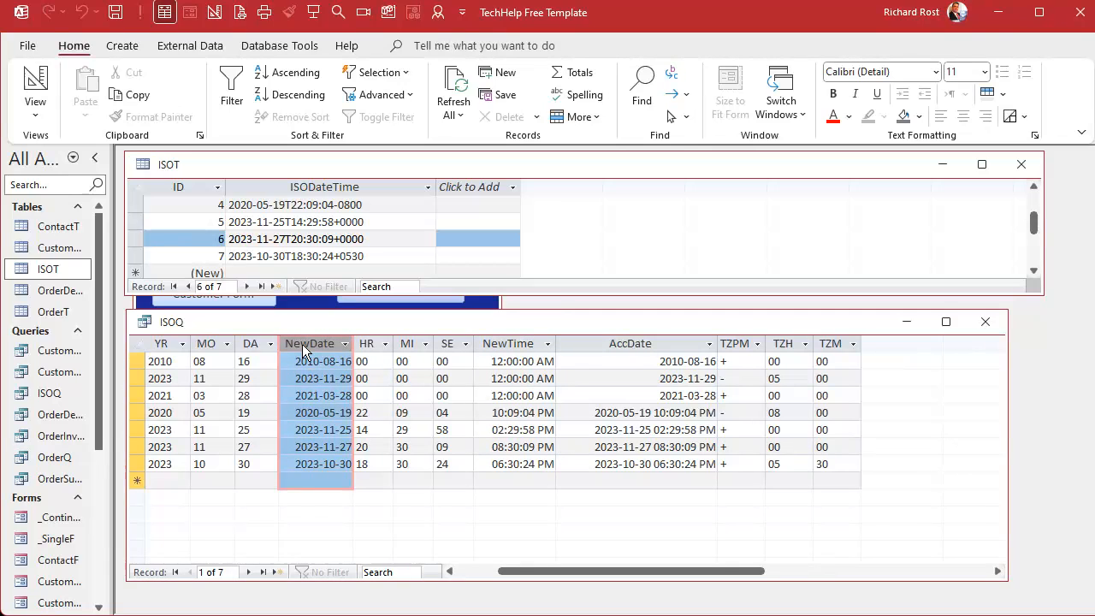
pyautogui.moveTo(789, 344); pyautogui.dragTo(827, 349)
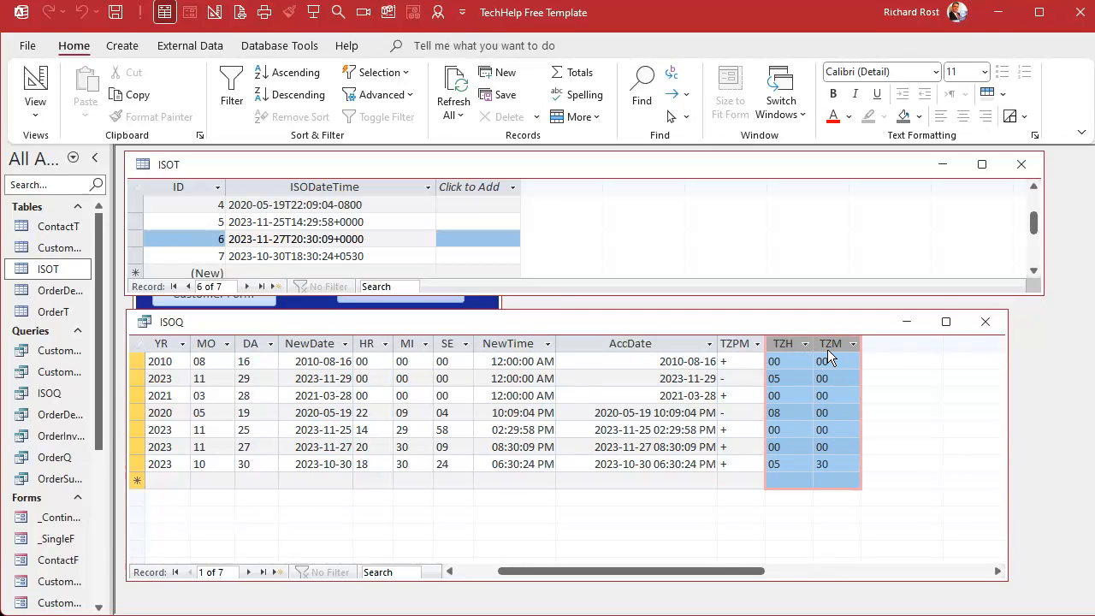
pyautogui.rightClick(826, 320)
pyautogui.press('Escape')
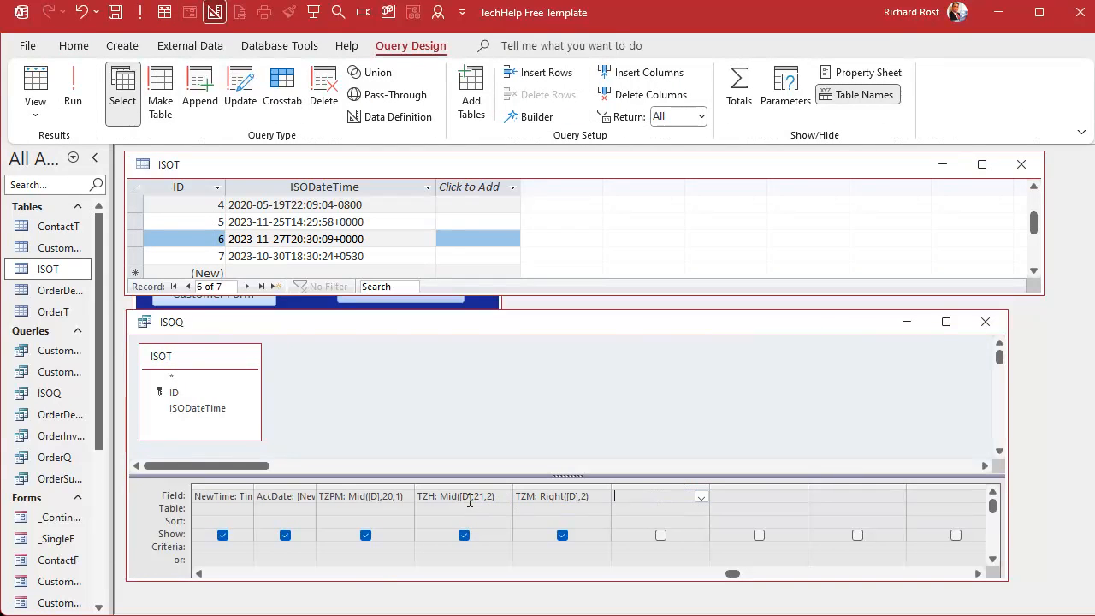
pyautogui.click(468, 501)
pyautogui.hotkey('shift', 'F2')
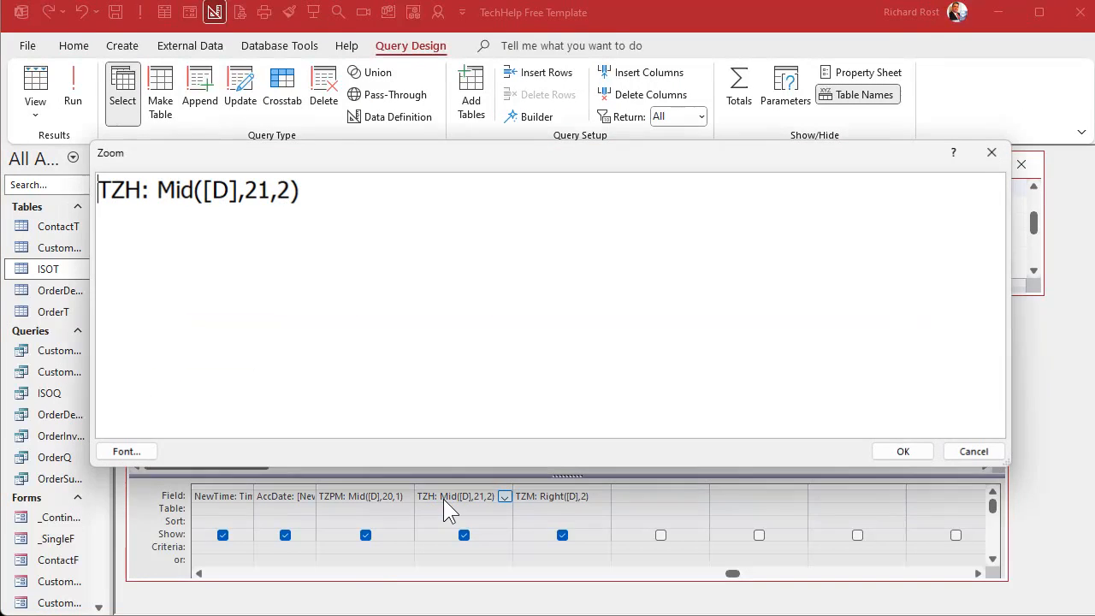
pyautogui.click(160, 239)
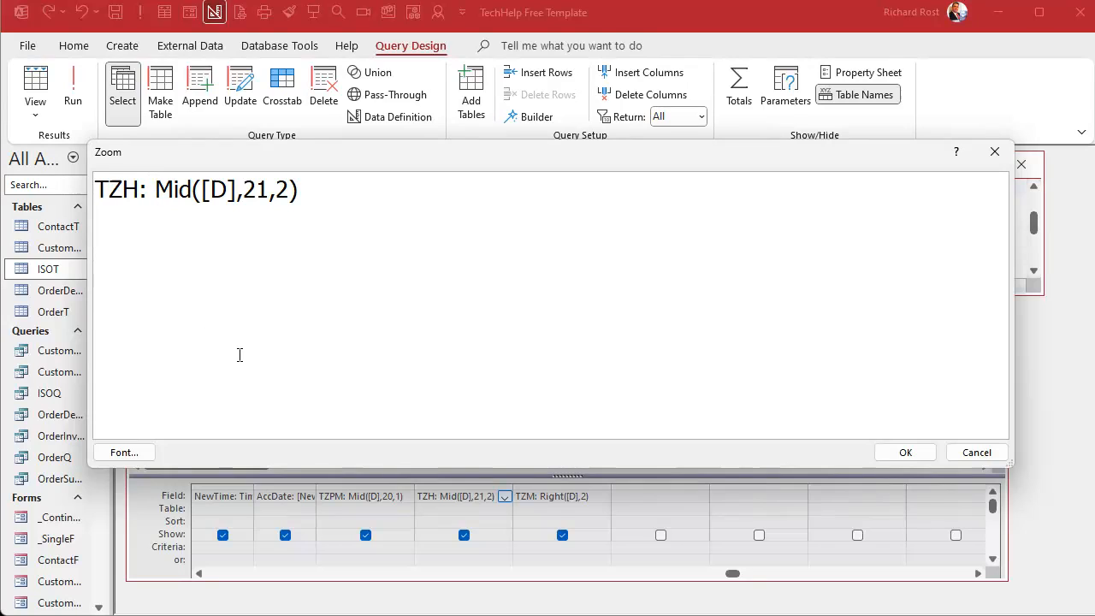
pyautogui.write('CLng(')
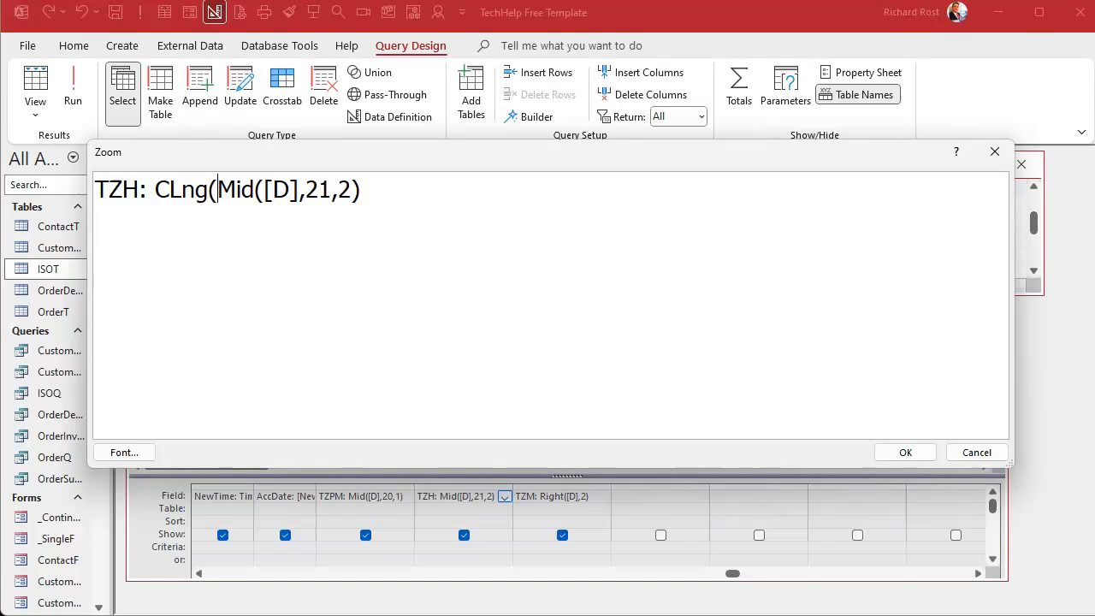
pyautogui.press('End')
pyautogui.write(')')
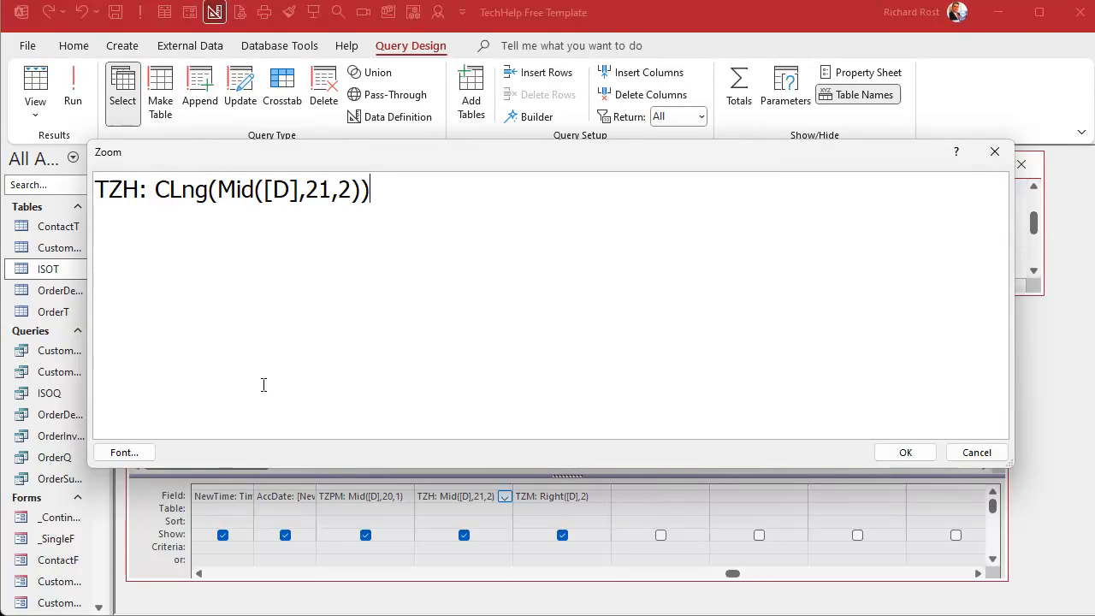
pyautogui.moveTo(218, 190); pyautogui.dragTo(360, 190)
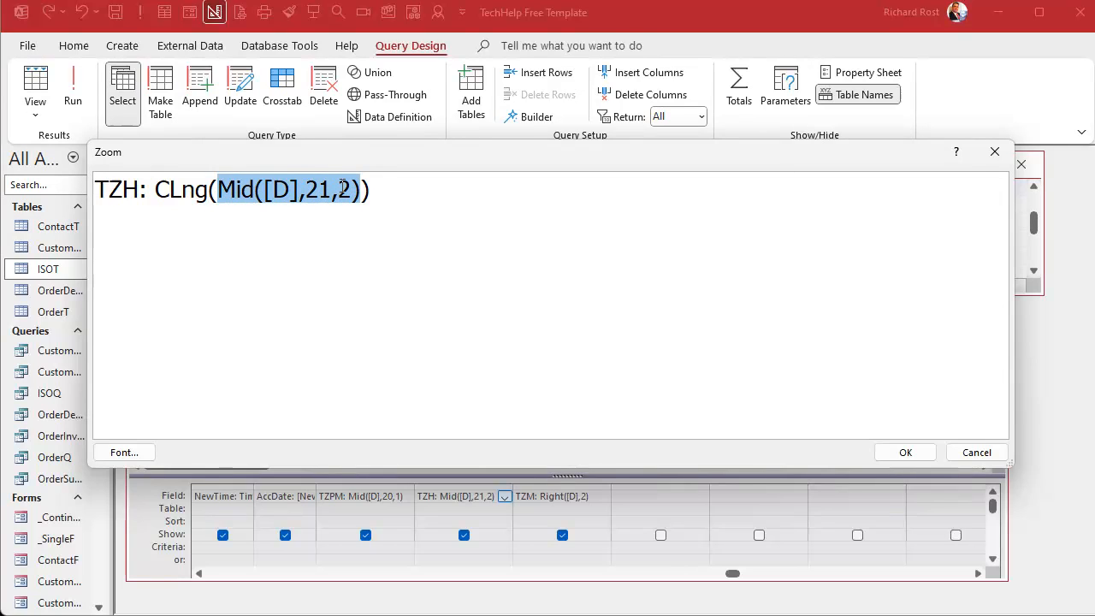
pyautogui.click(182, 190)
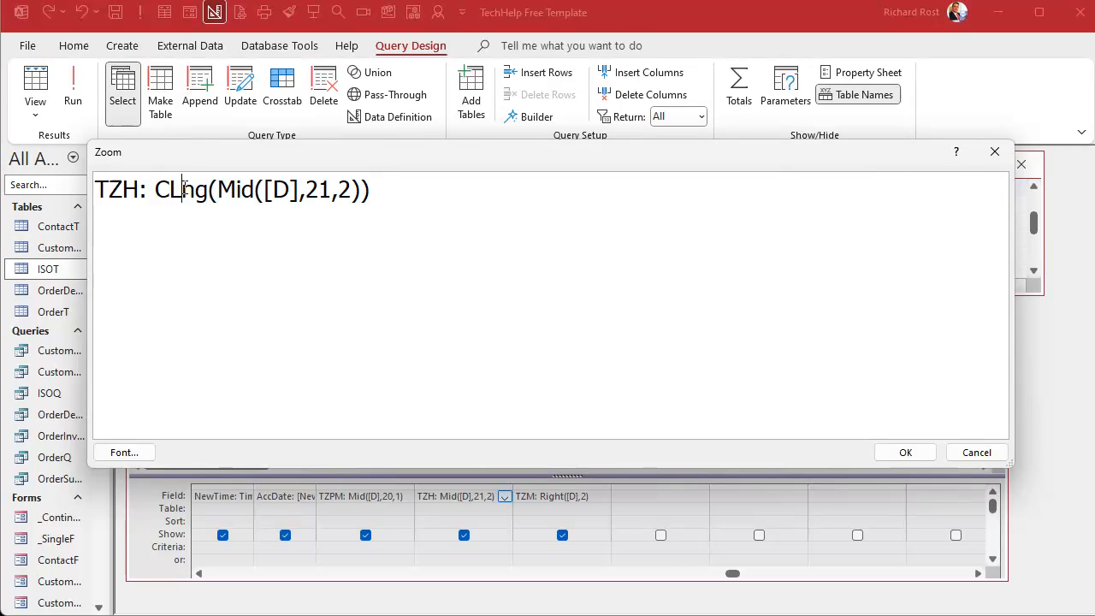
pyautogui.click(907, 453)
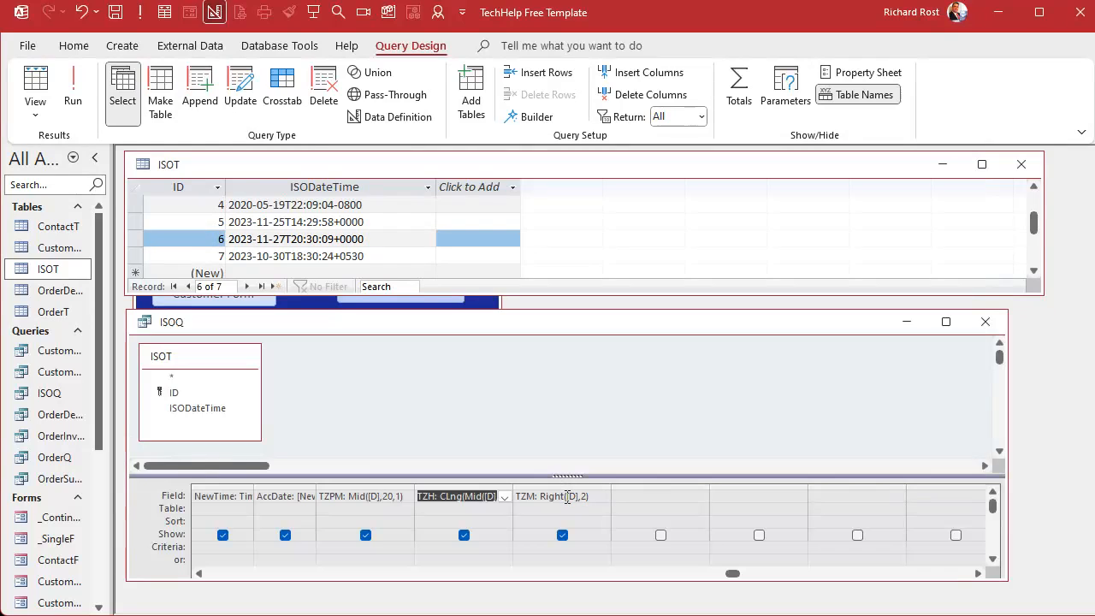
# Wrap the TZM expression in CLng so it reads TZM: CLng(Right([D],2)).
pyautogui.click(567, 496)
pyautogui.hotkey('shift', 'F2')
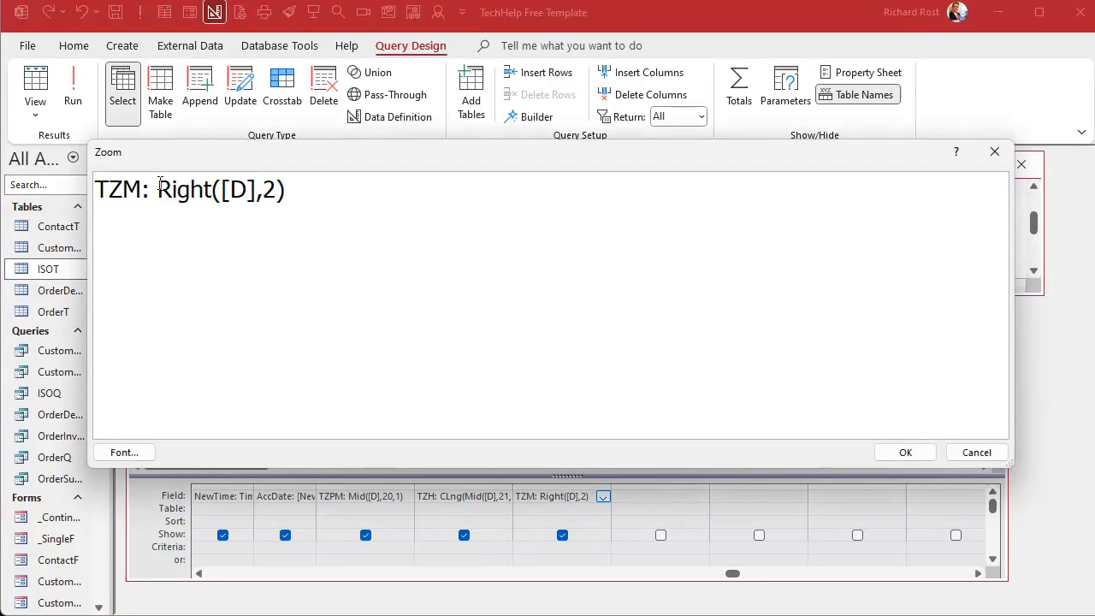
pyautogui.click(159, 184)
pyautogui.write('CLng(')
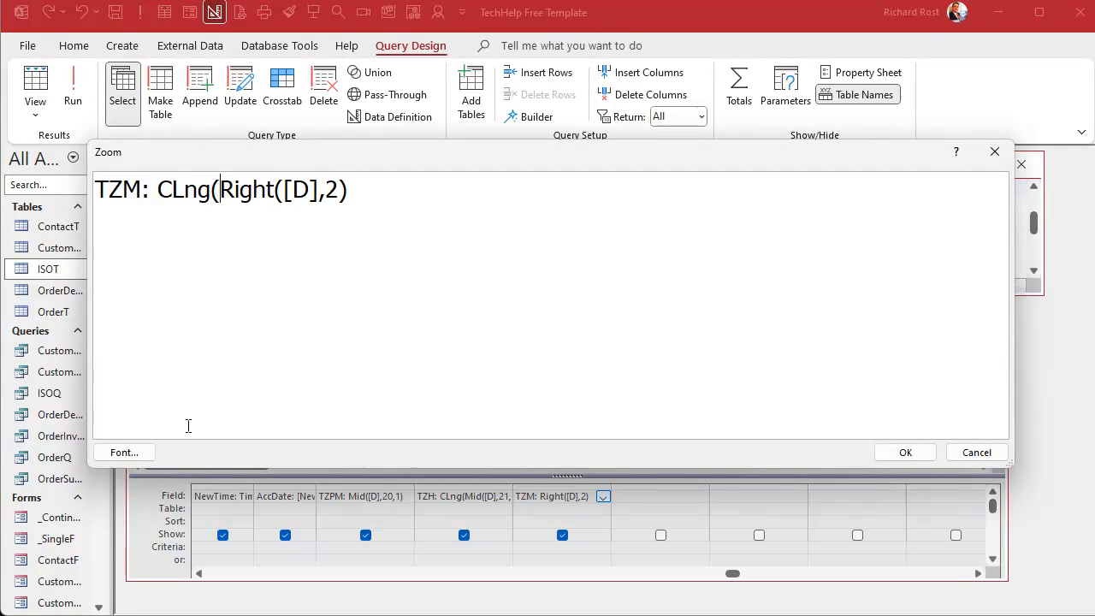
pyautogui.press('End')
pyautogui.write(')')
pyautogui.click(908, 454)
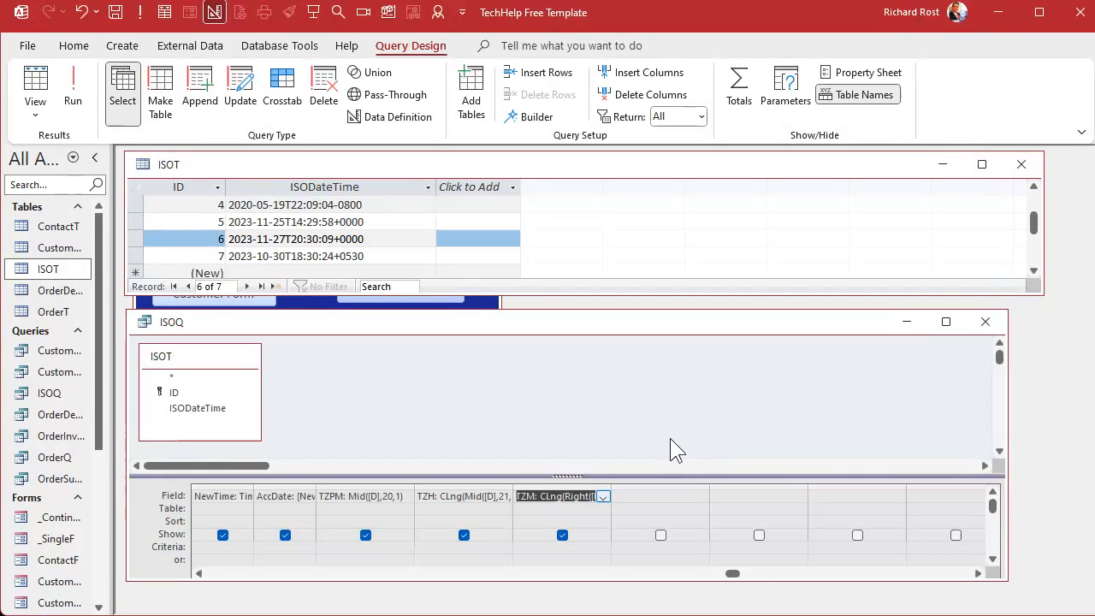
# Run the query and examine the converted TZH and TZM columns.
pyautogui.click(73, 90)
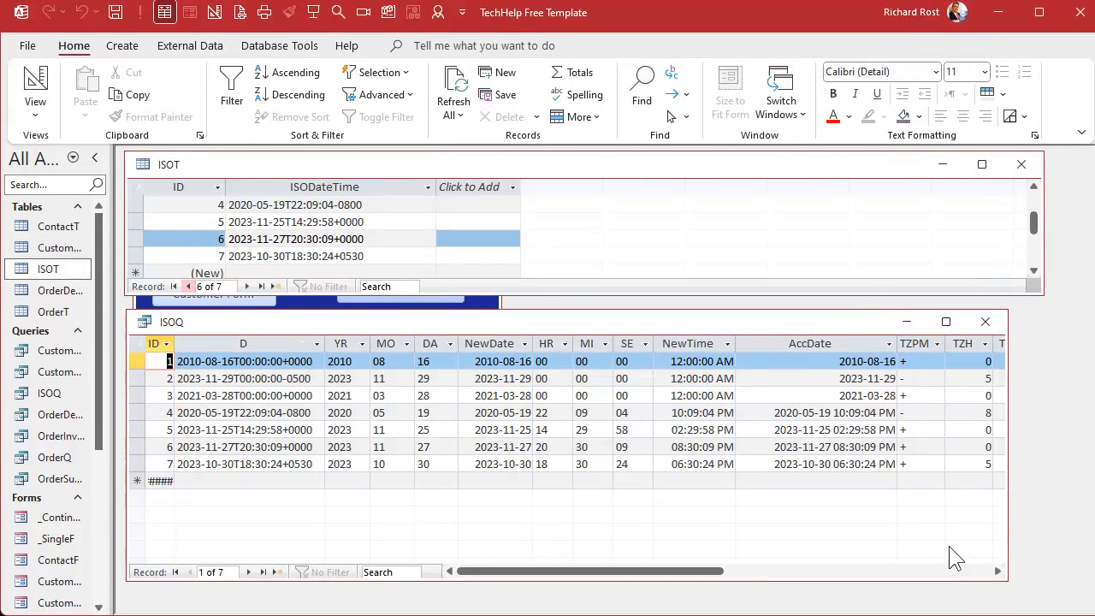
pyautogui.click(997, 572)
pyautogui.click(997, 573)
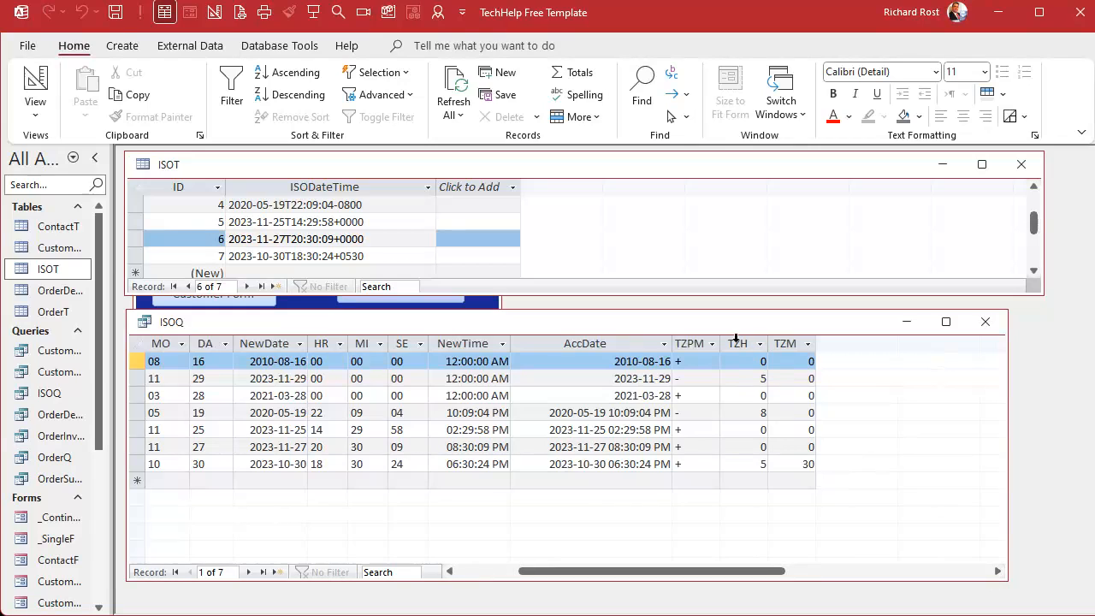
pyautogui.moveTo(735, 337); pyautogui.dragTo(780, 334)
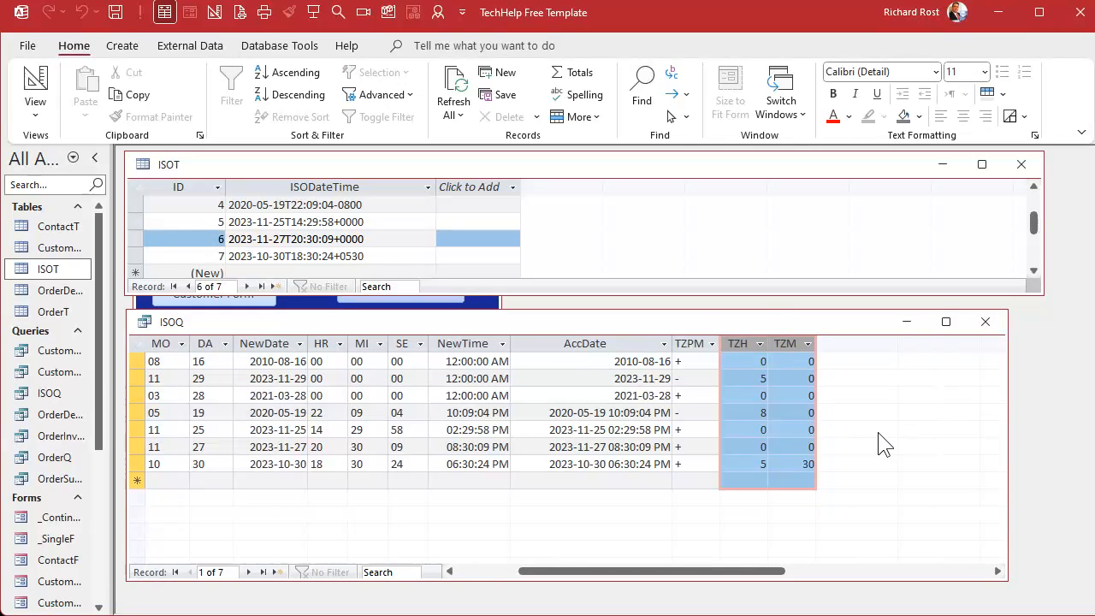
pyautogui.click(755, 395)
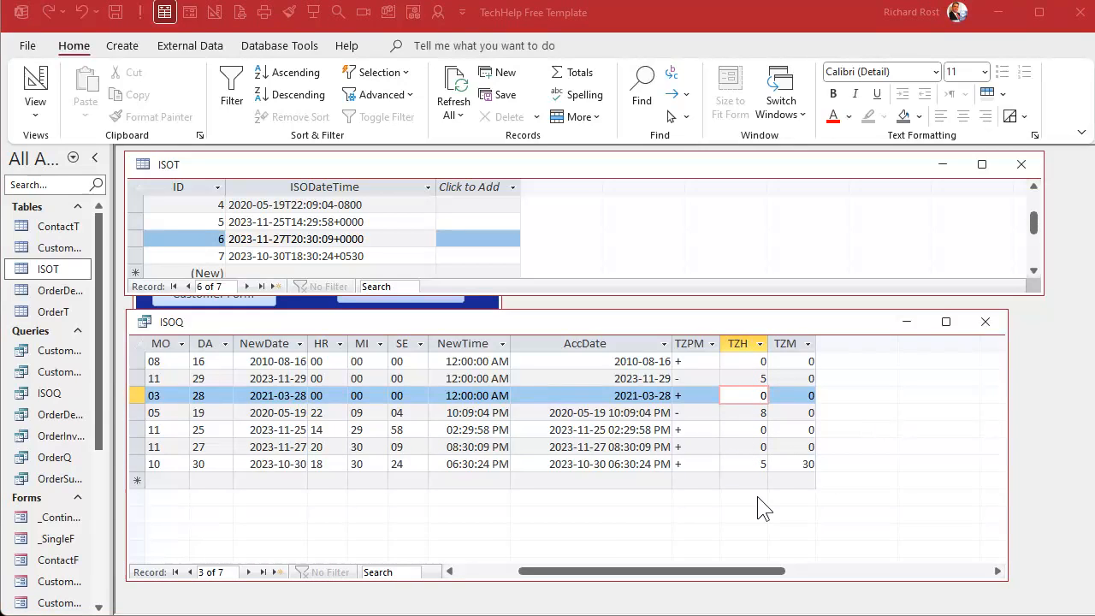
pyautogui.click(737, 344)
pyautogui.click(793, 343)
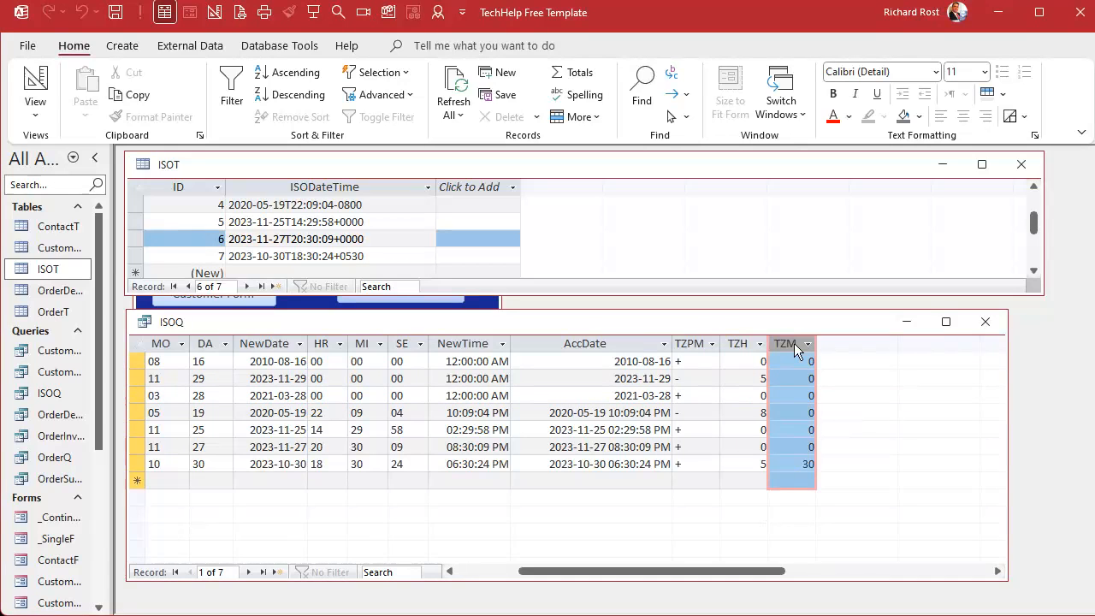
pyautogui.click(628, 340)
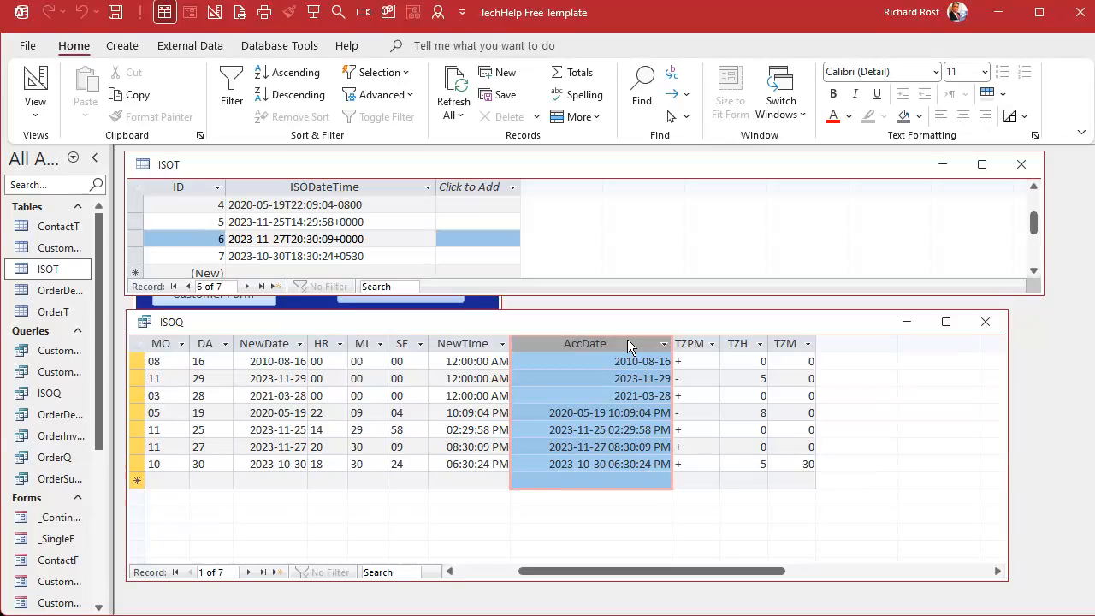
pyautogui.click(750, 378)
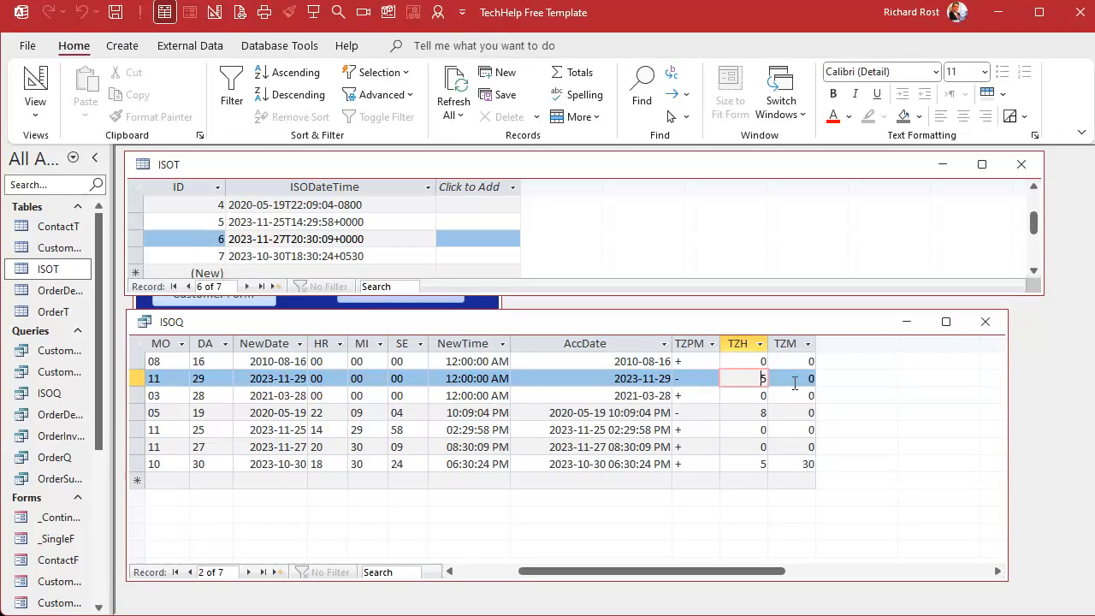
pyautogui.click(735, 346)
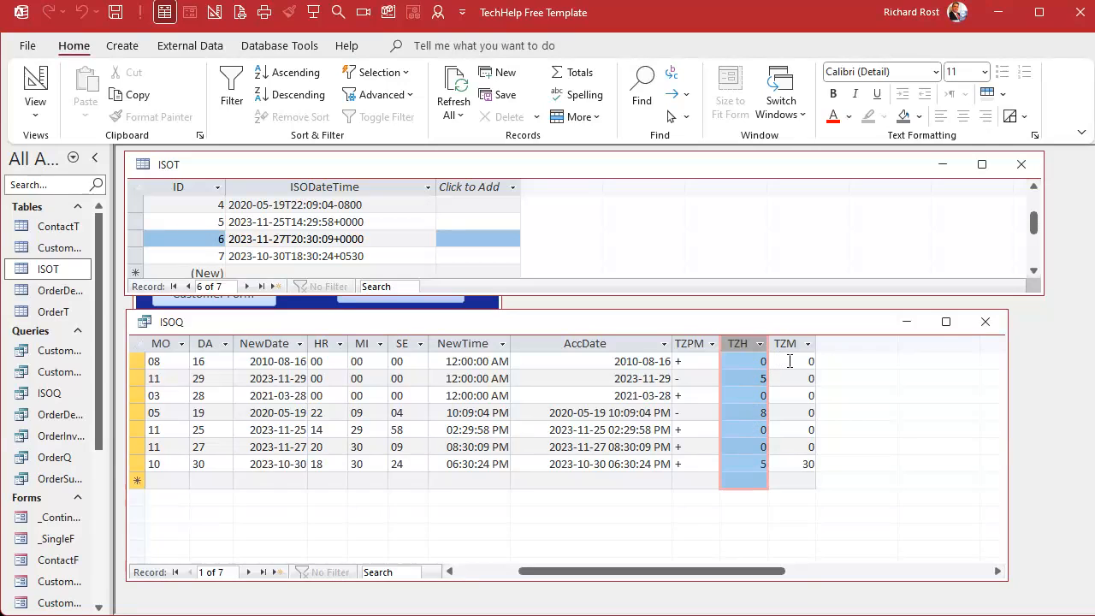
# Return to Design View and add a field TotalTZM: (TZH*60)+TZM in the next empty column.
pyautogui.rightClick(794, 321)
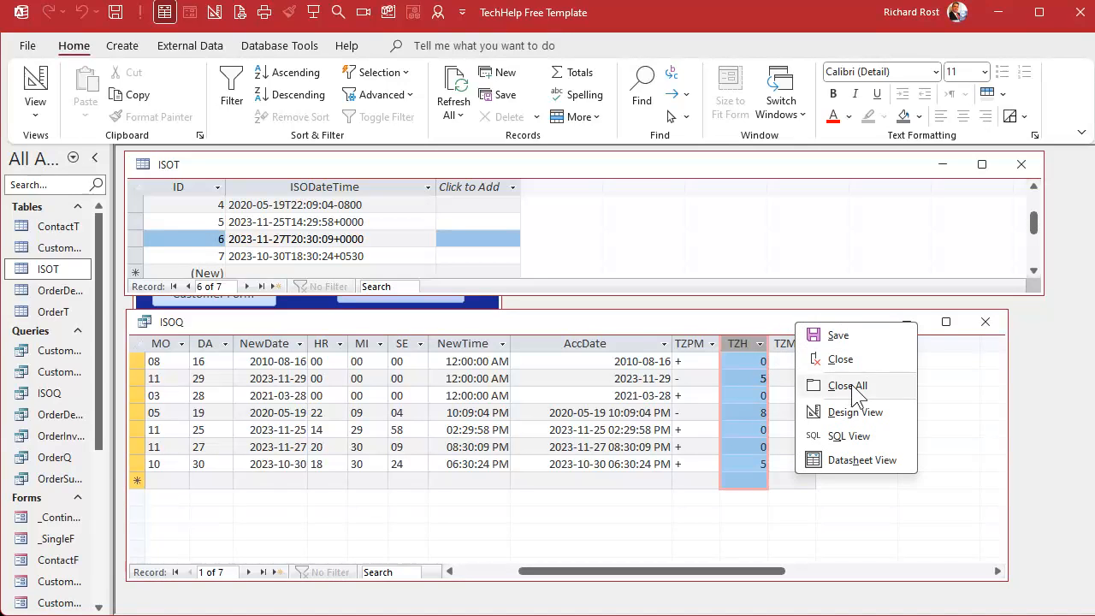
pyautogui.click(853, 411)
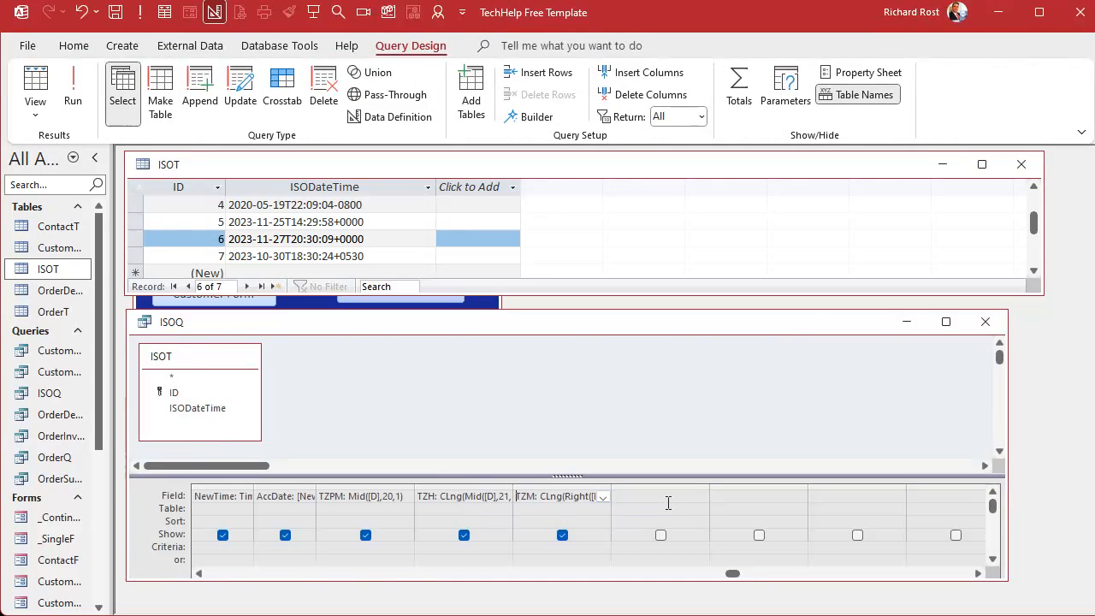
pyautogui.write('TotalTZM:')
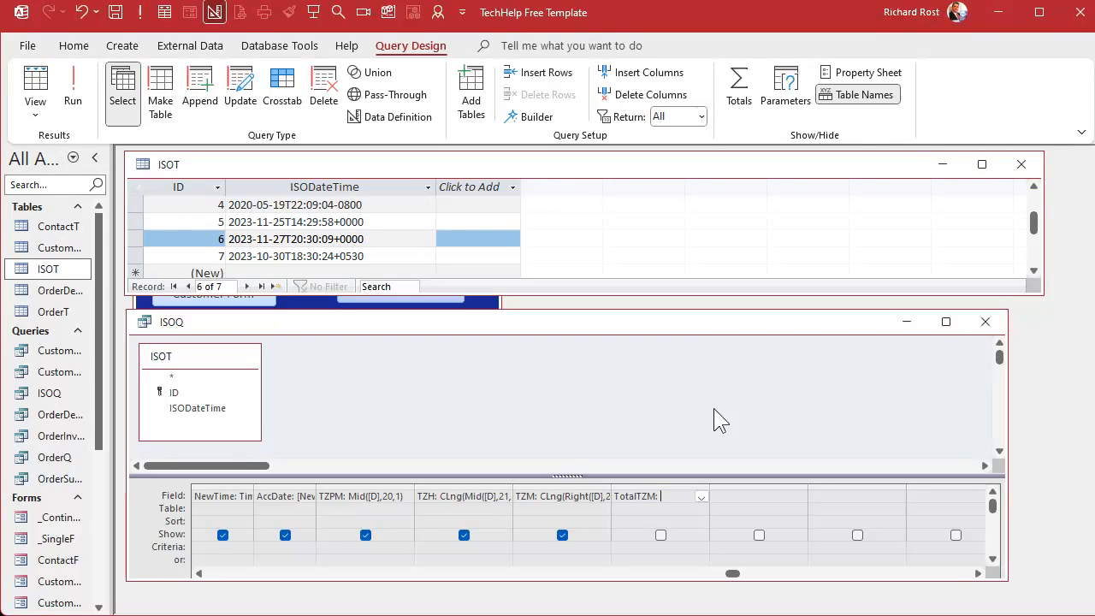
pyautogui.write('(TZH')
pyautogui.write('*60)')
pyautogui.write('+T')
pyautogui.write('ZM')
pyautogui.hotkey('shift', 'F2')
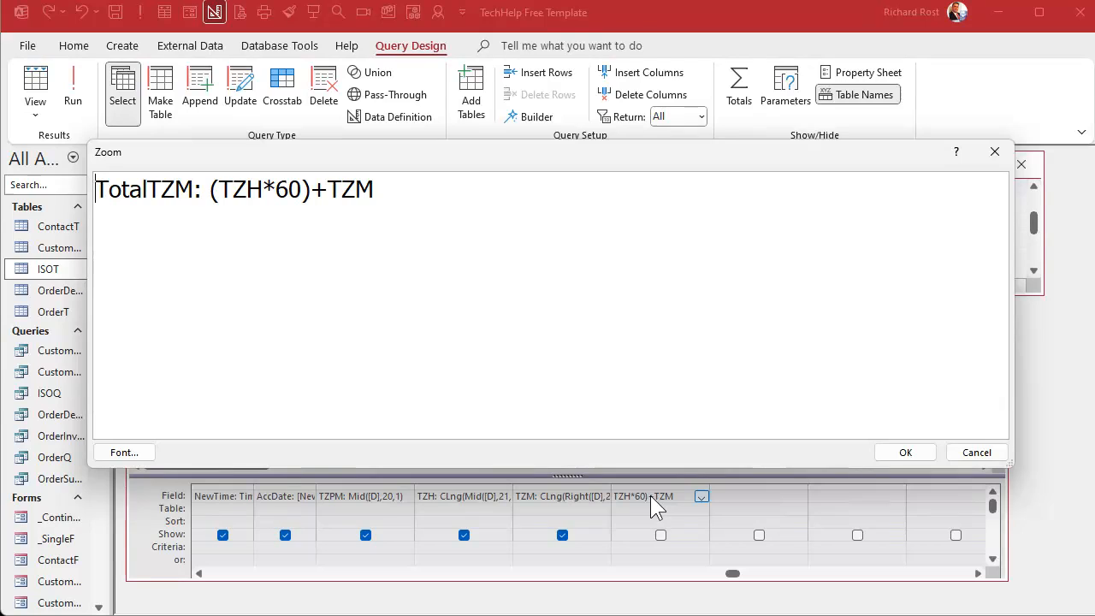
pyautogui.click(268, 185)
pyautogui.moveTo(268, 185); pyautogui.dragTo(211, 188)
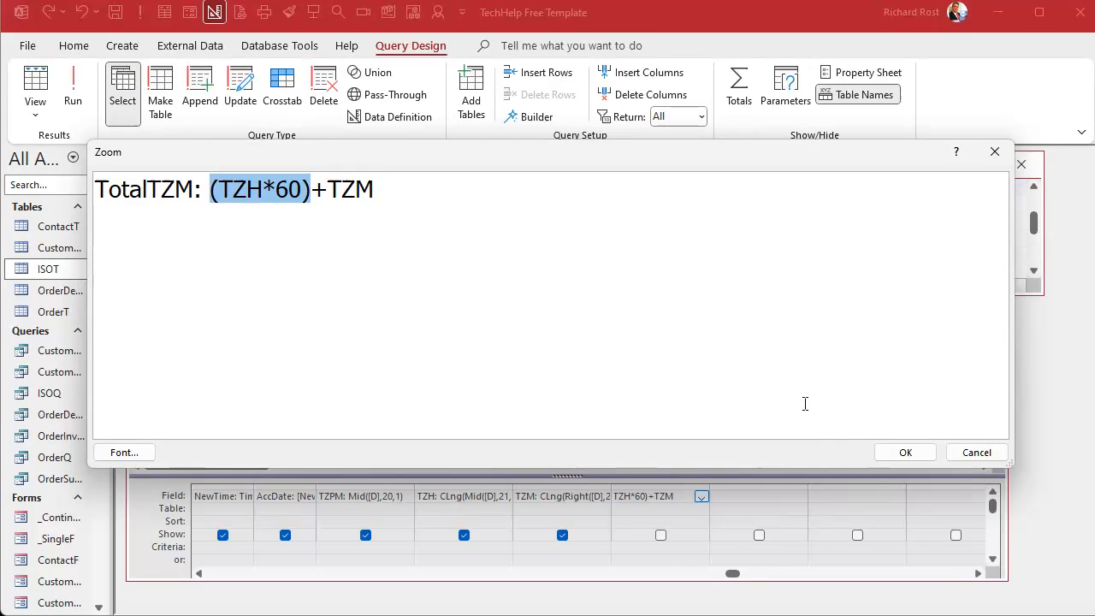
pyautogui.click(898, 453)
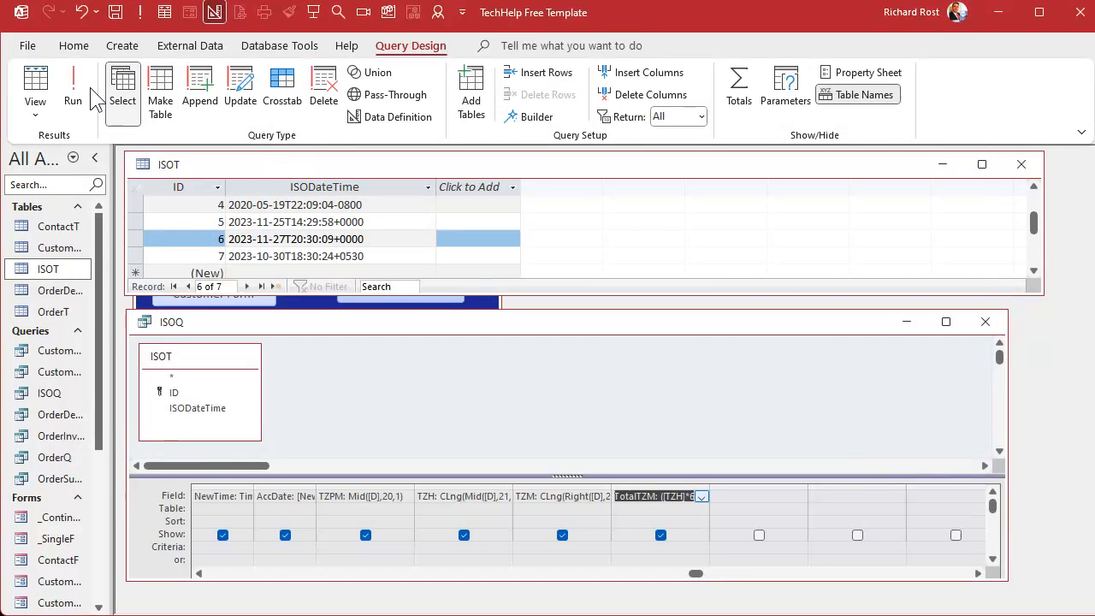
# Run the query and examine the TotalTZM values against TZPM, TZH and TZM.
pyautogui.click(73, 90)
pyautogui.click(997, 571)
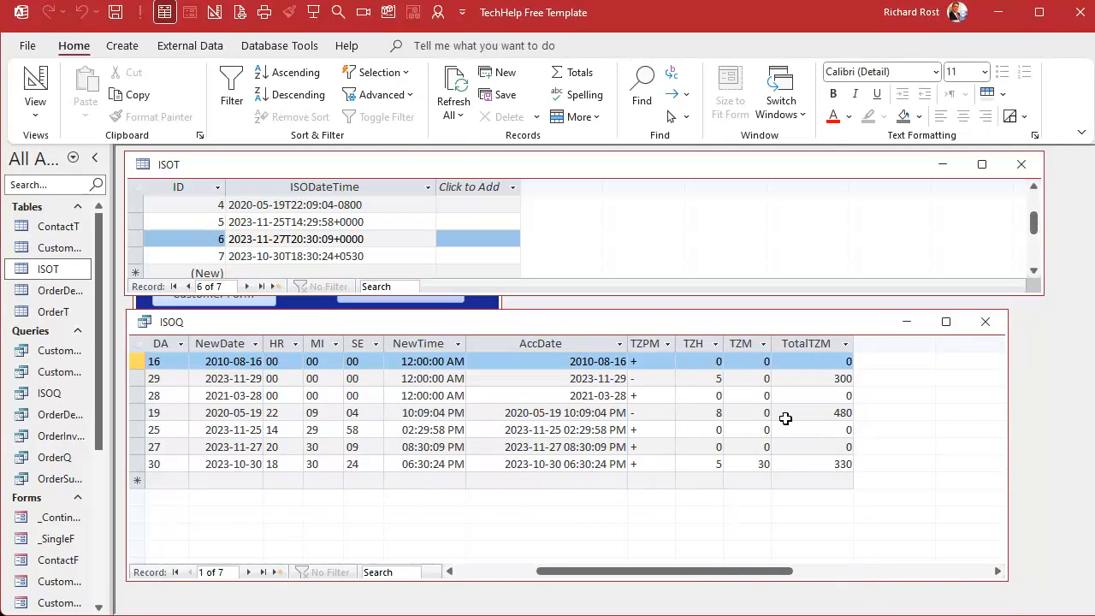
pyautogui.click(706, 377)
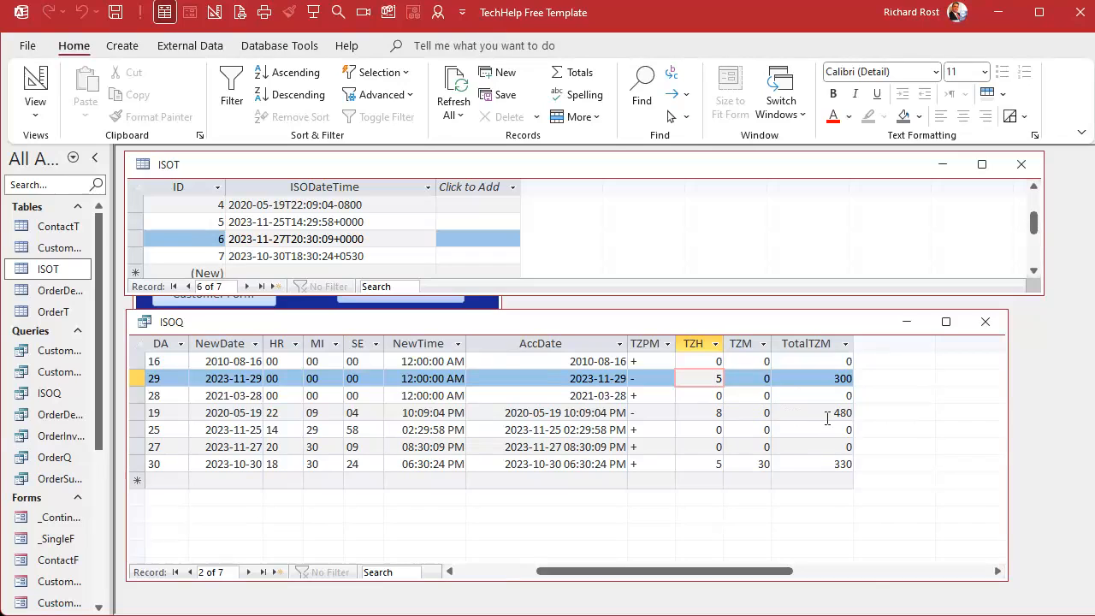
pyautogui.click(820, 346)
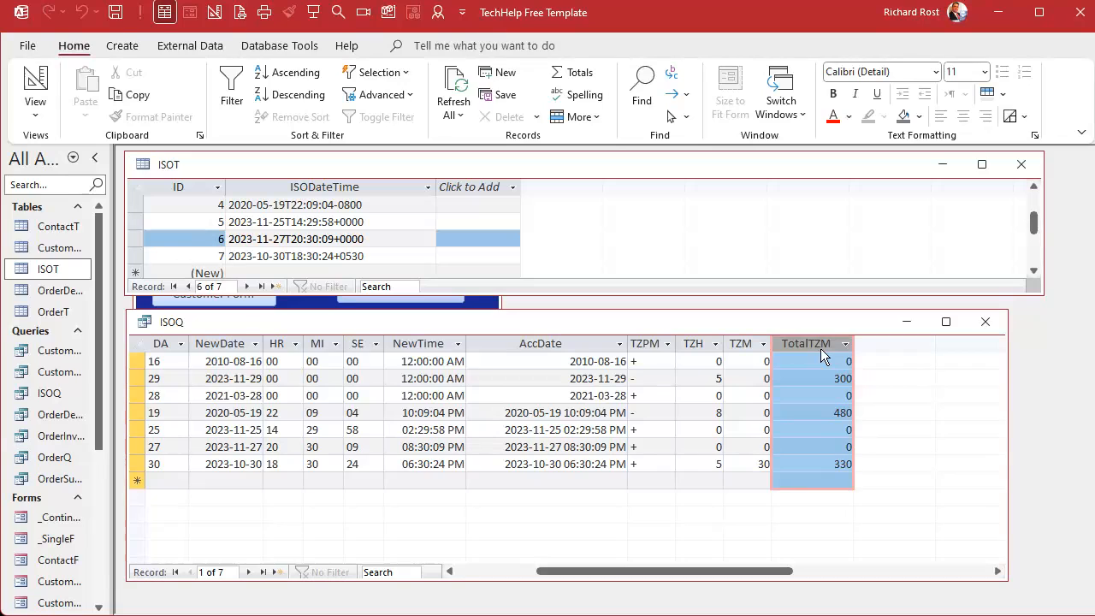
pyautogui.click(552, 342)
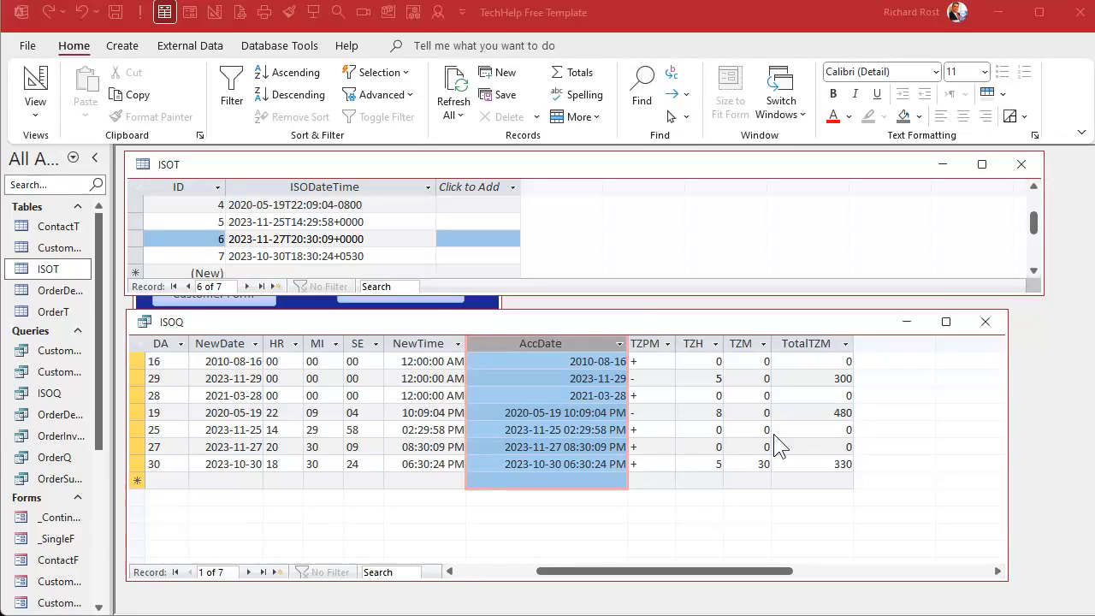
pyautogui.click(641, 344)
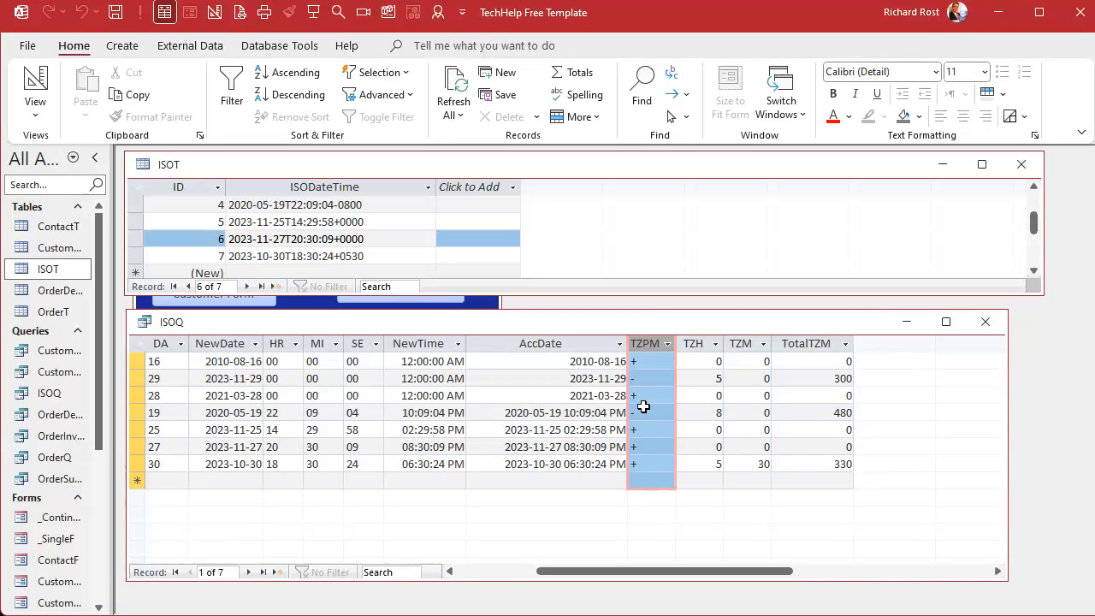
# Return to Design View and add a field TotalTZM2: IIF(TZPM="-",TotalTZM*-1,TotalTZM) in the next empty column.
pyautogui.rightClick(797, 327)
pyautogui.click(853, 414)
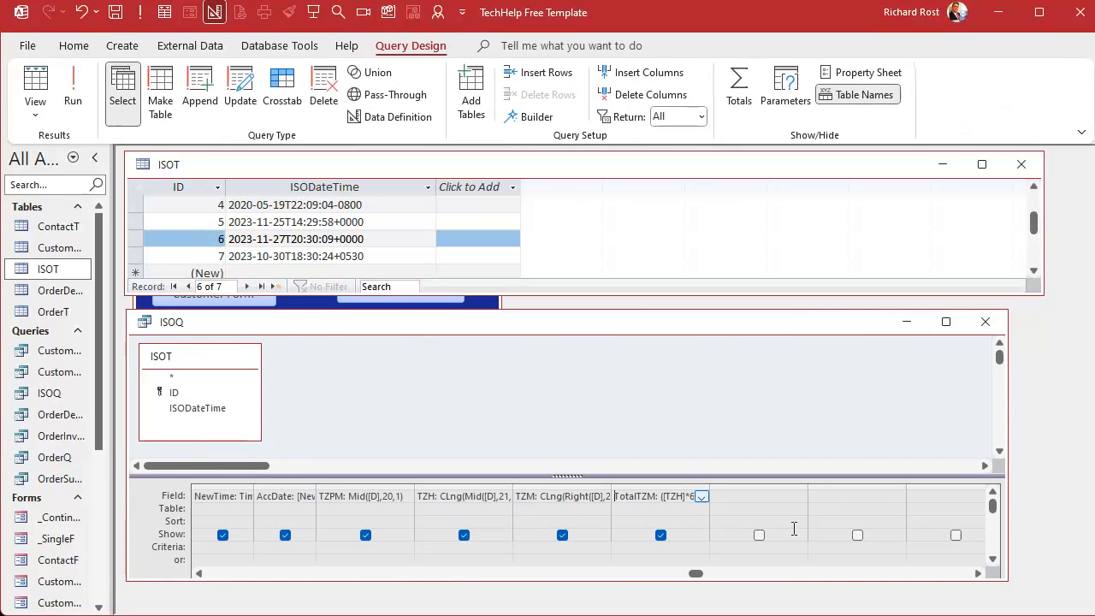
pyautogui.click(977, 573)
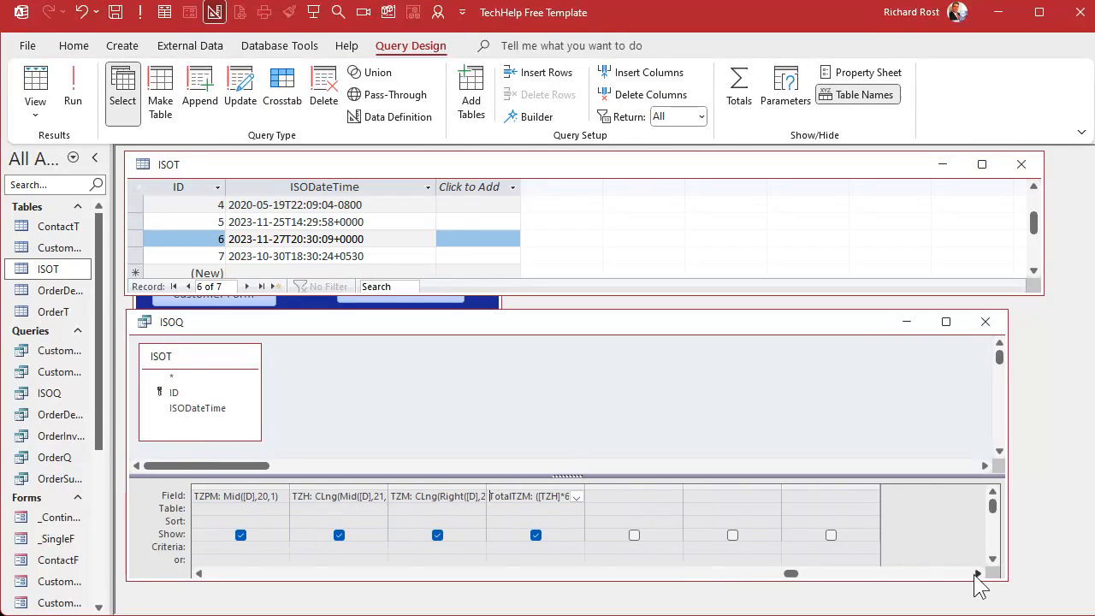
pyautogui.click(620, 493)
pyautogui.click(724, 380)
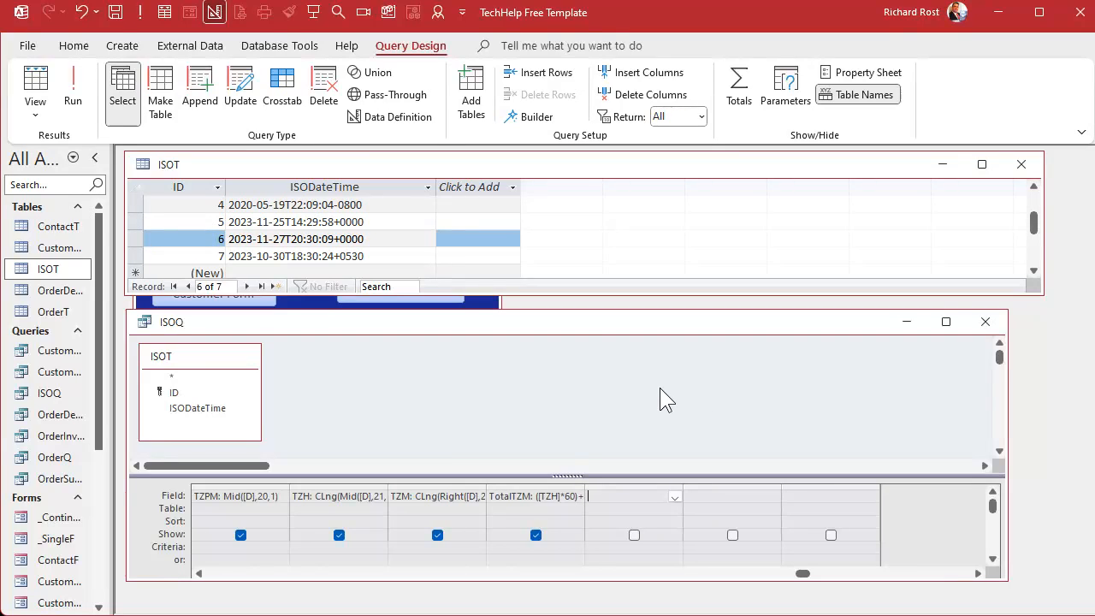
pyautogui.hotkey('shift', 'F2')
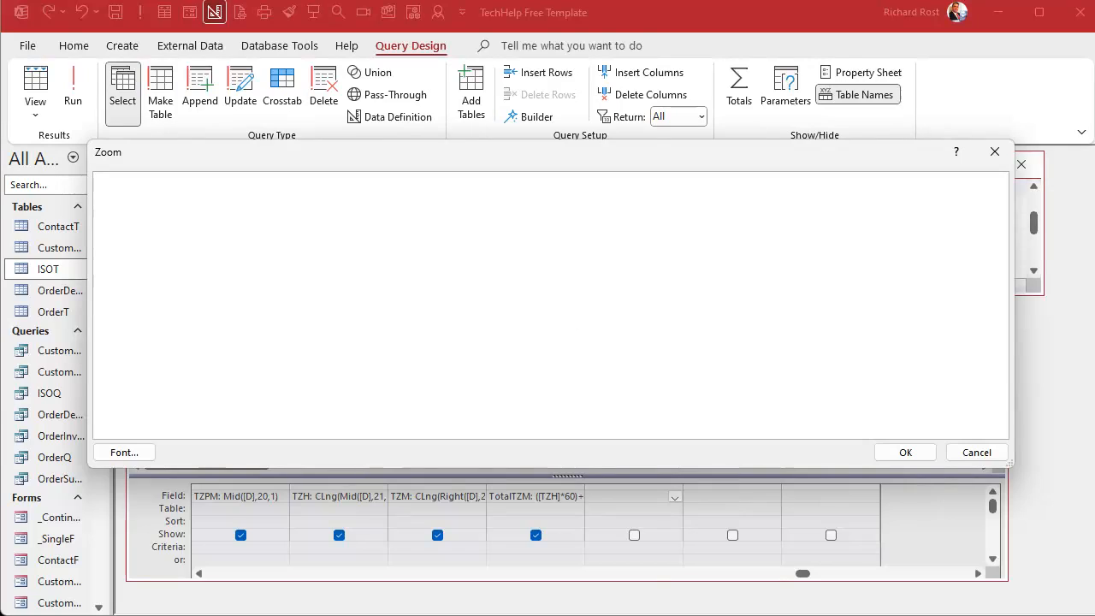
pyautogui.write('TotalTZM')
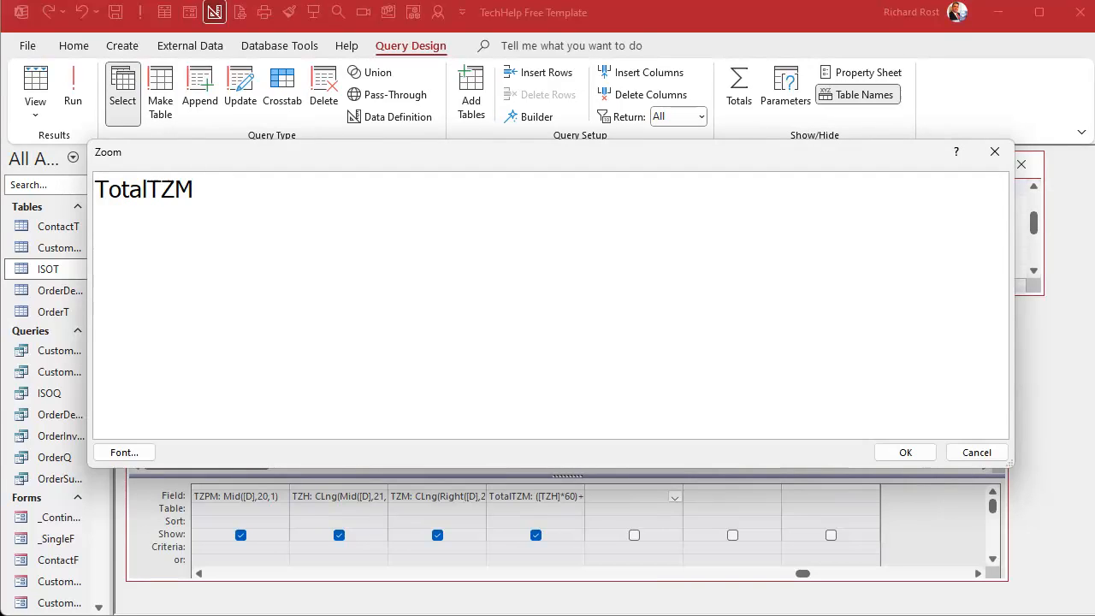
pyautogui.write('2: IIF(')
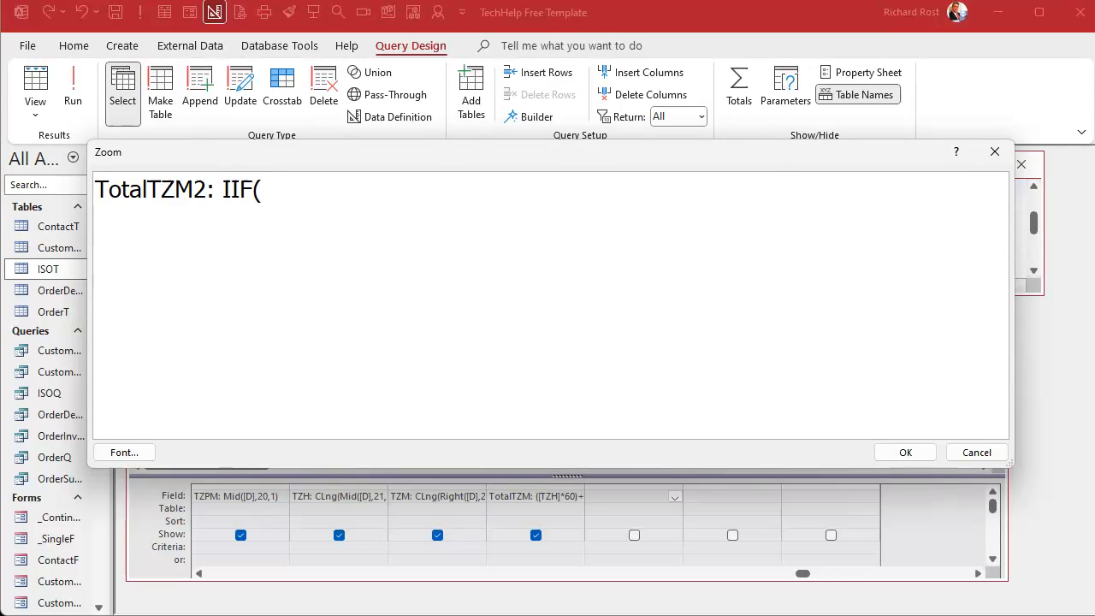
pyautogui.write('TZPM=')
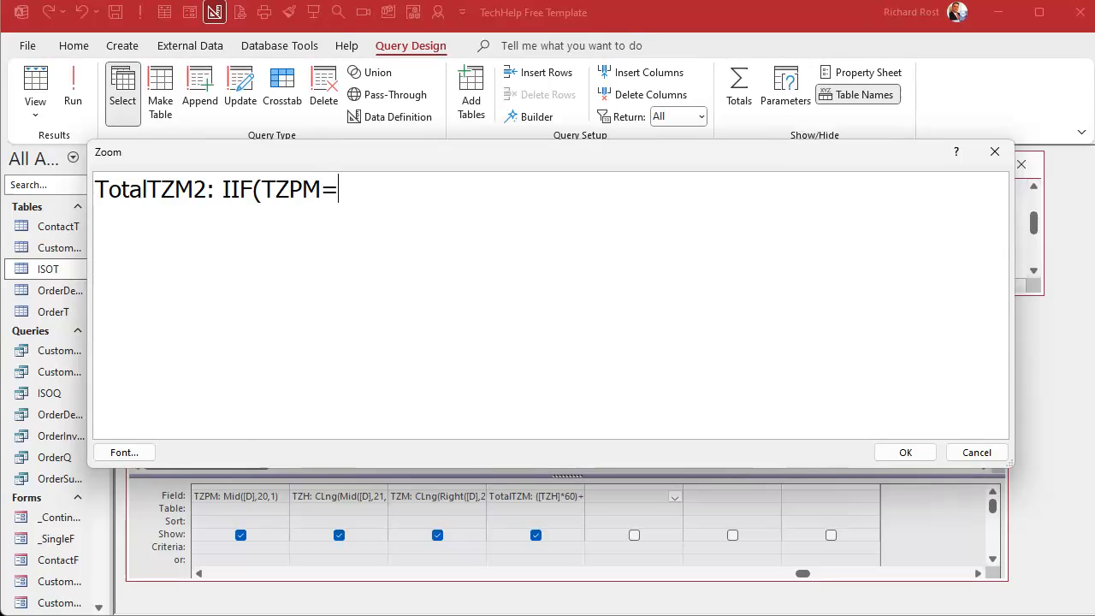
pyautogui.write('"-"')
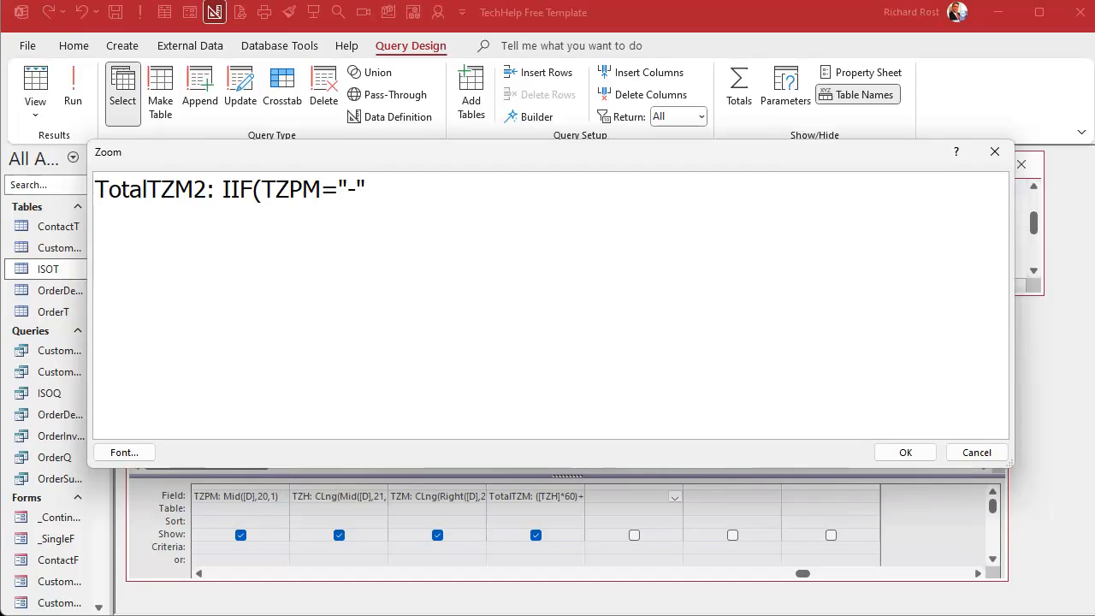
pyautogui.write(',TotalTZ')
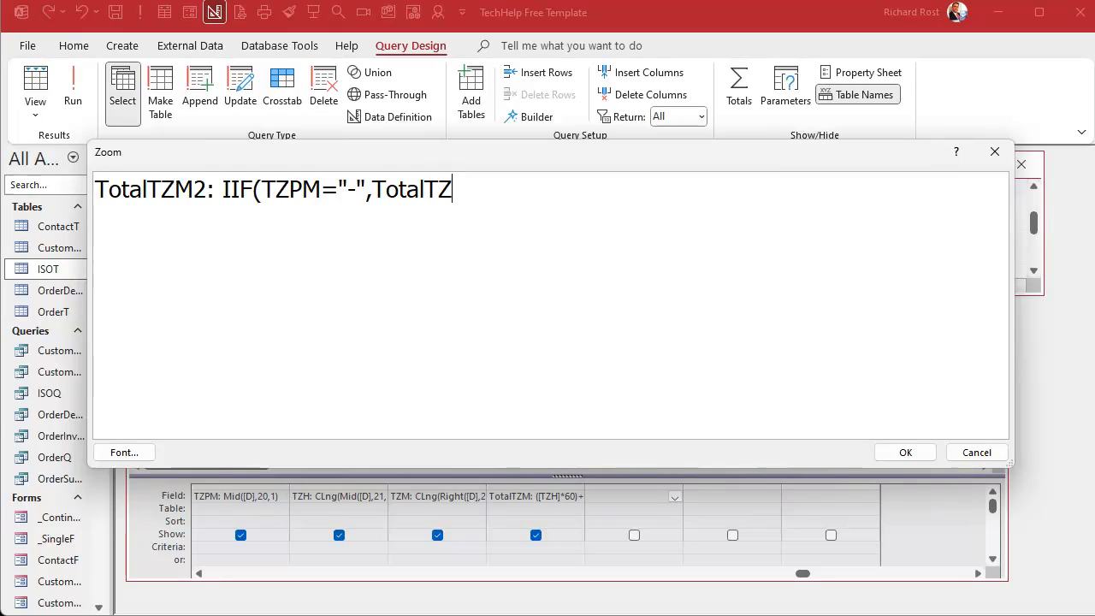
pyautogui.write('M*-1,TotalTZM')
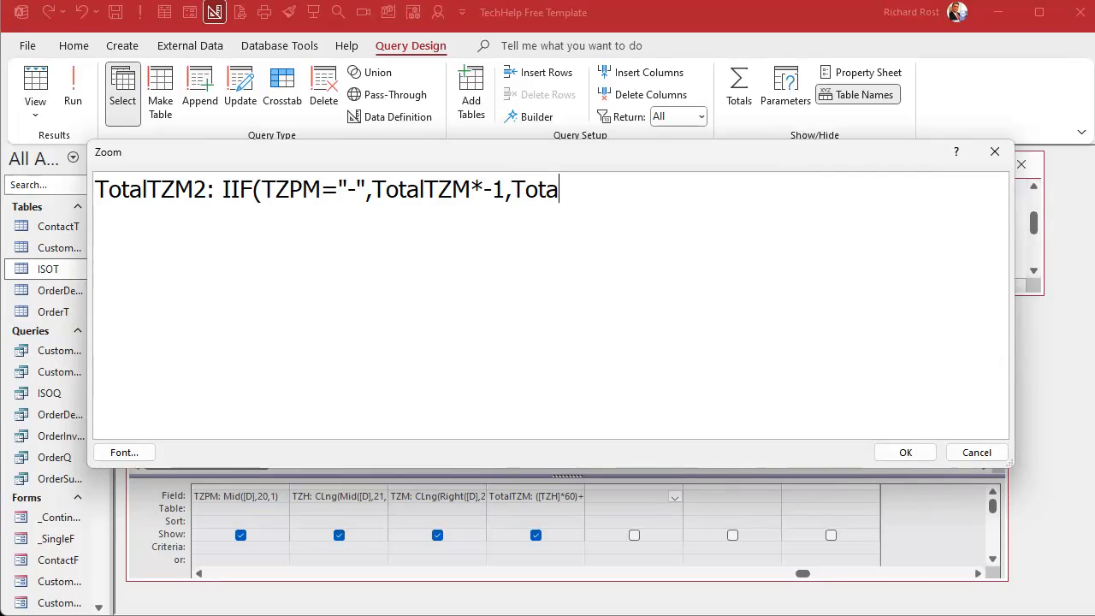
pyautogui.write(')')
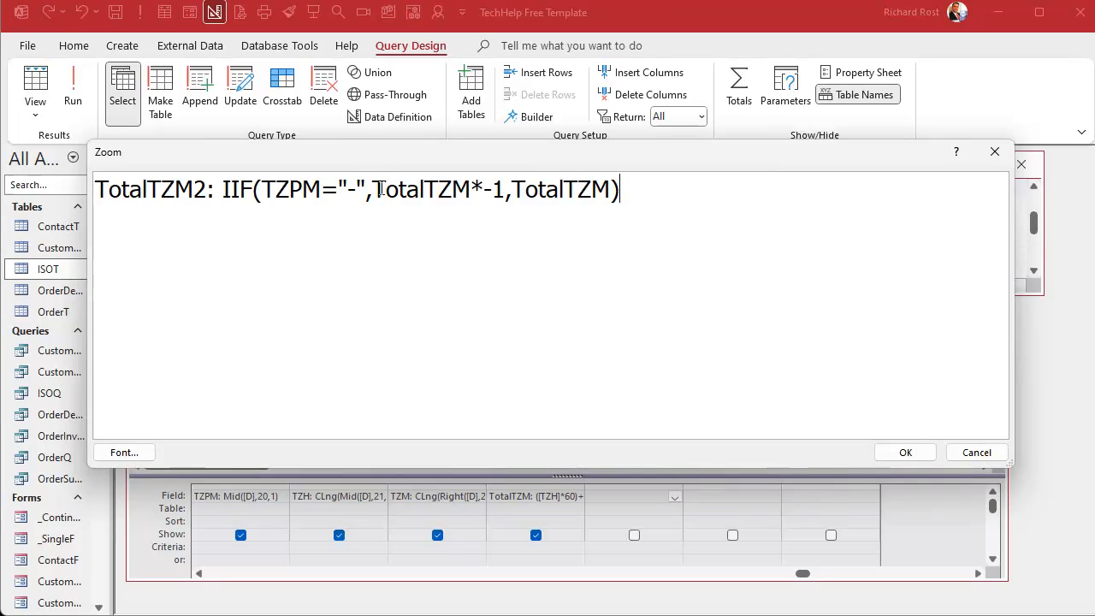
pyautogui.moveTo(385, 189); pyautogui.dragTo(493, 189)
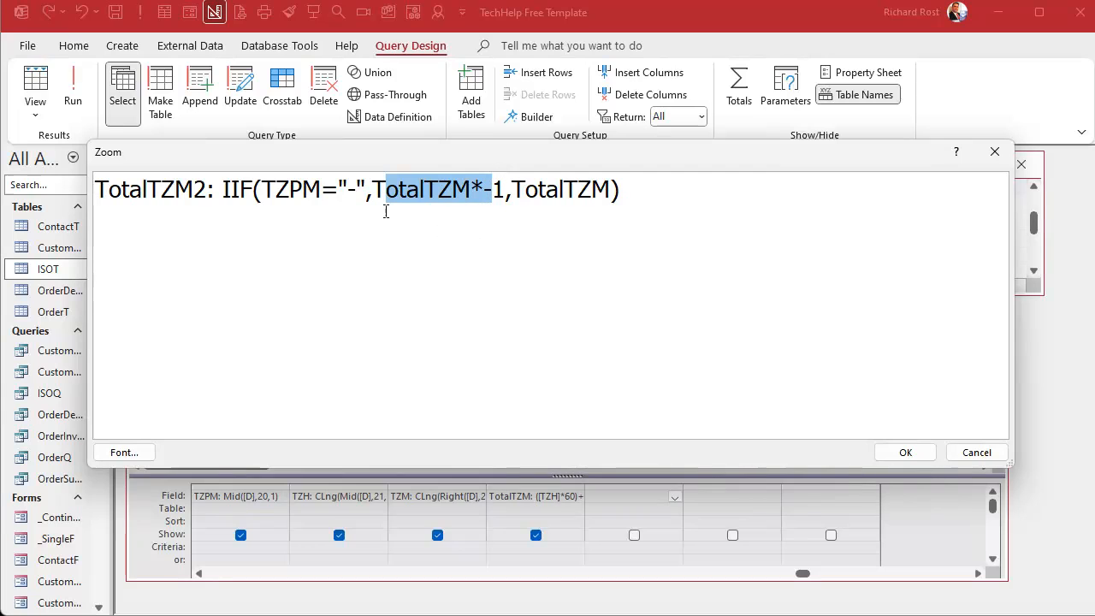
pyautogui.click(913, 451)
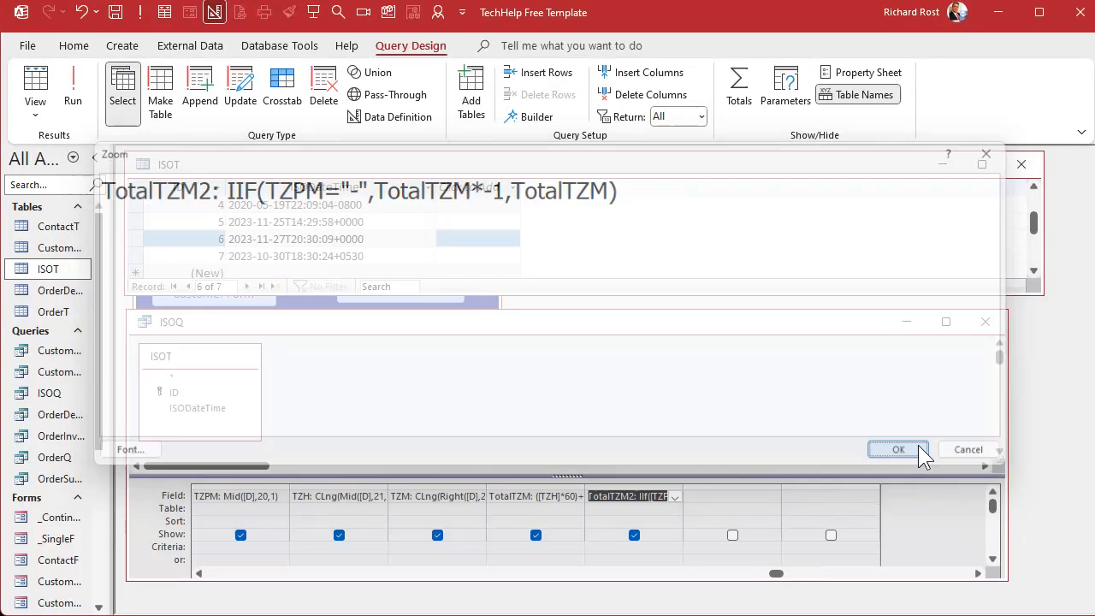
# Run the query and examine the TotalTZM2 values against TZPM and TotalTZM.
pyautogui.click(88, 106)
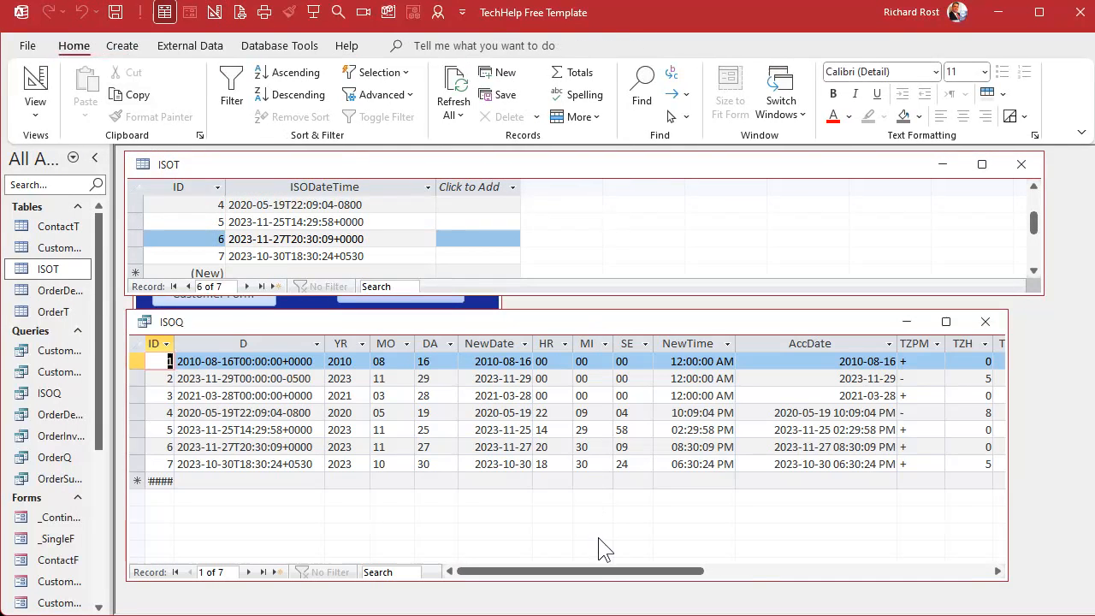
pyautogui.moveTo(607, 571); pyautogui.dragTo(770, 573)
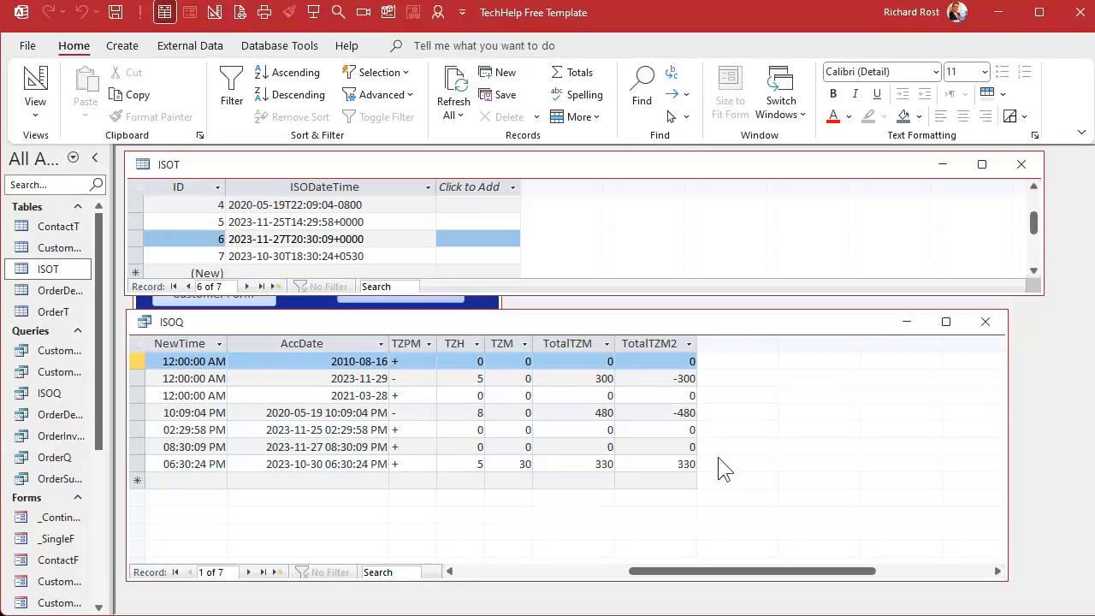
pyautogui.click(650, 343)
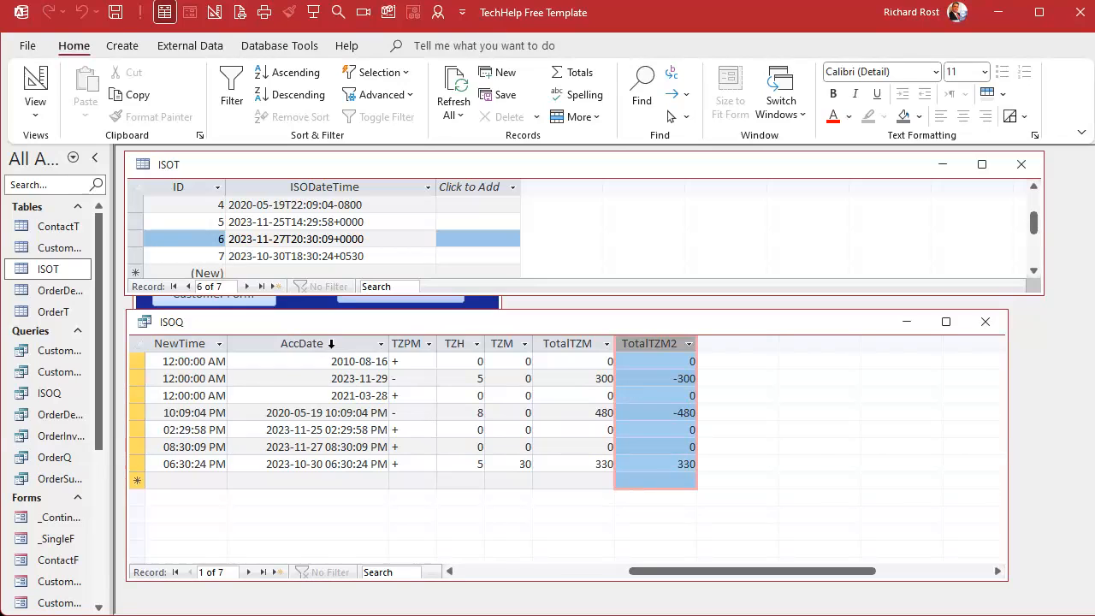
pyautogui.click(331, 343)
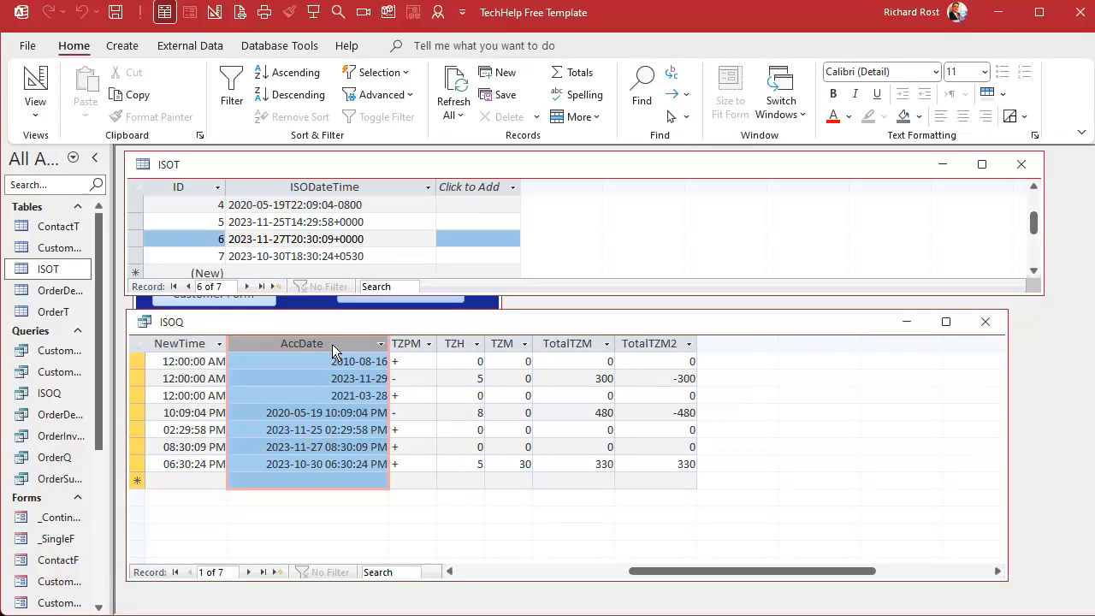
# Return to Design View and add a field UTCDateTime: DateAdd("n",TotalTZM2,X) with X as a placeholder date.
pyautogui.rightClick(737, 323)
pyautogui.click(783, 398)
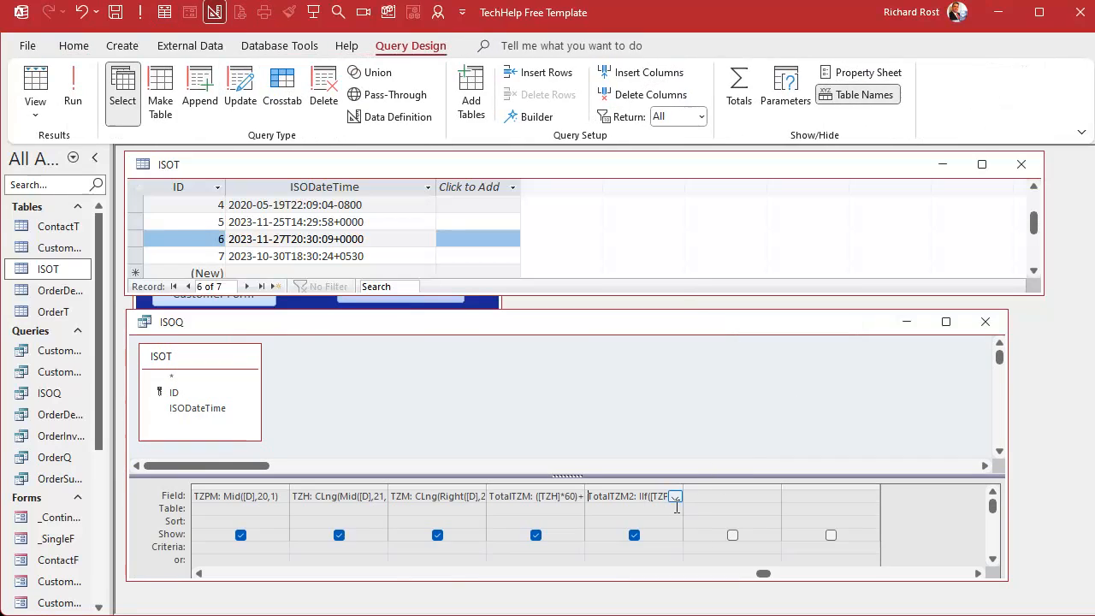
pyautogui.click(757, 496)
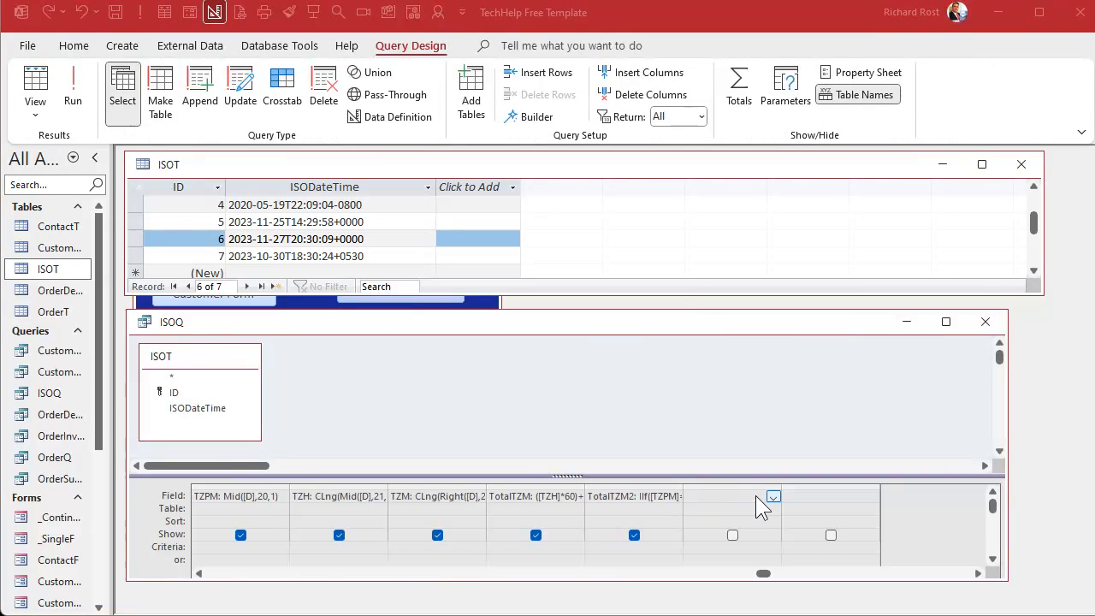
pyautogui.hotkey('shift', 'F2')
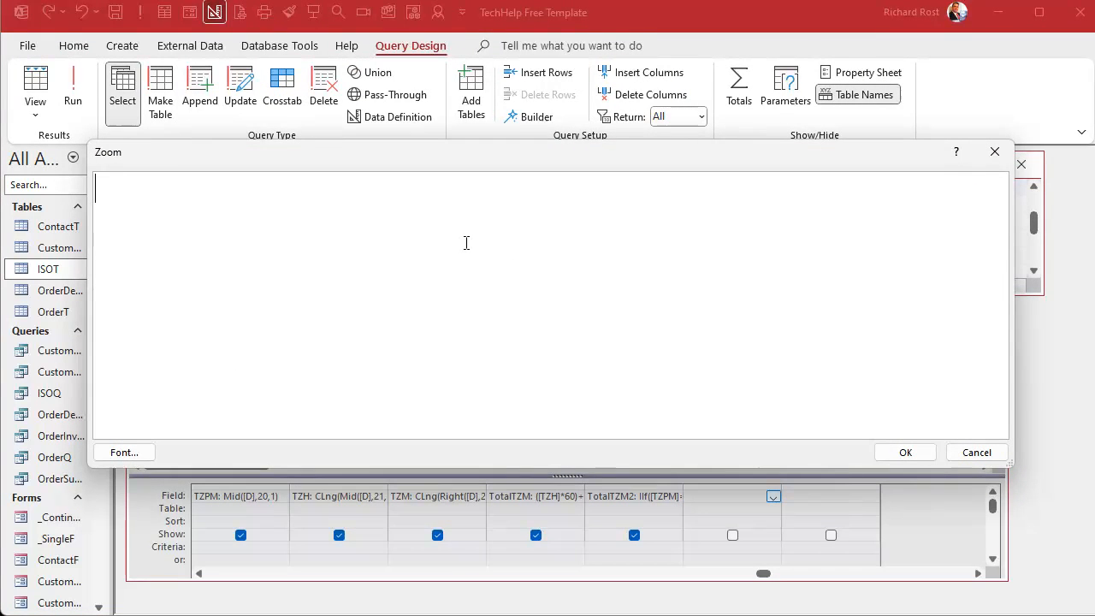
pyautogui.write('UTCDateTime: ')
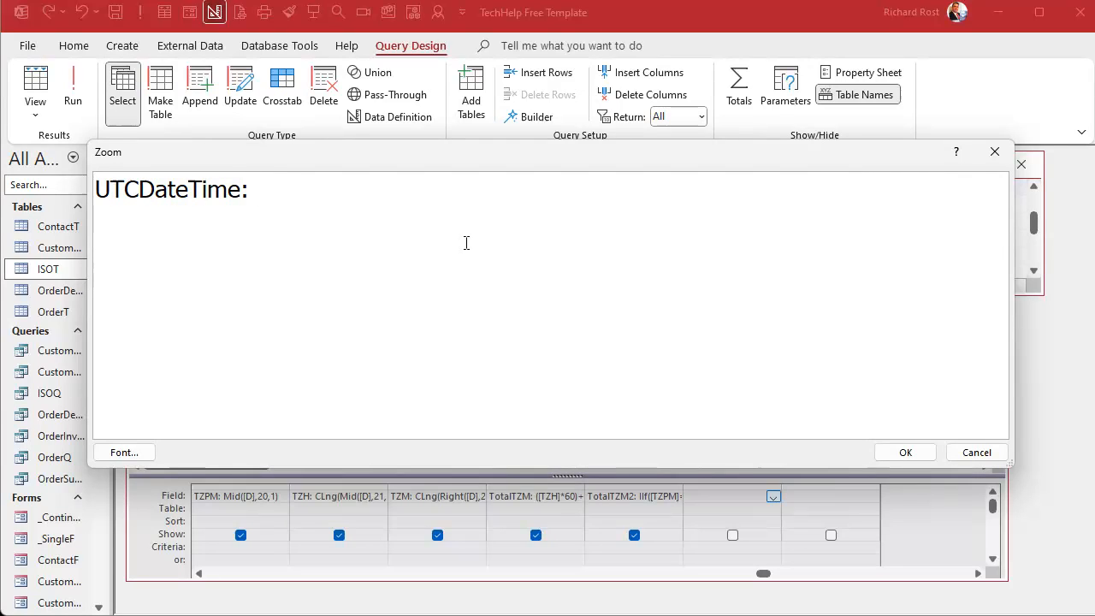
pyautogui.write('DateAdd(')
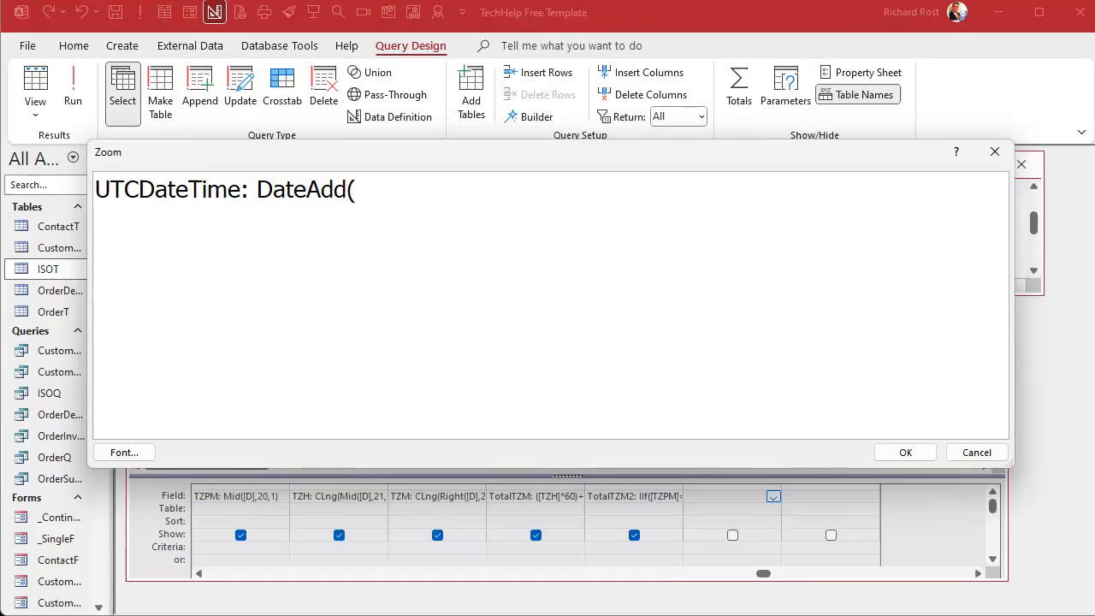
pyautogui.write('"n"')
pyautogui.write(',Tot')
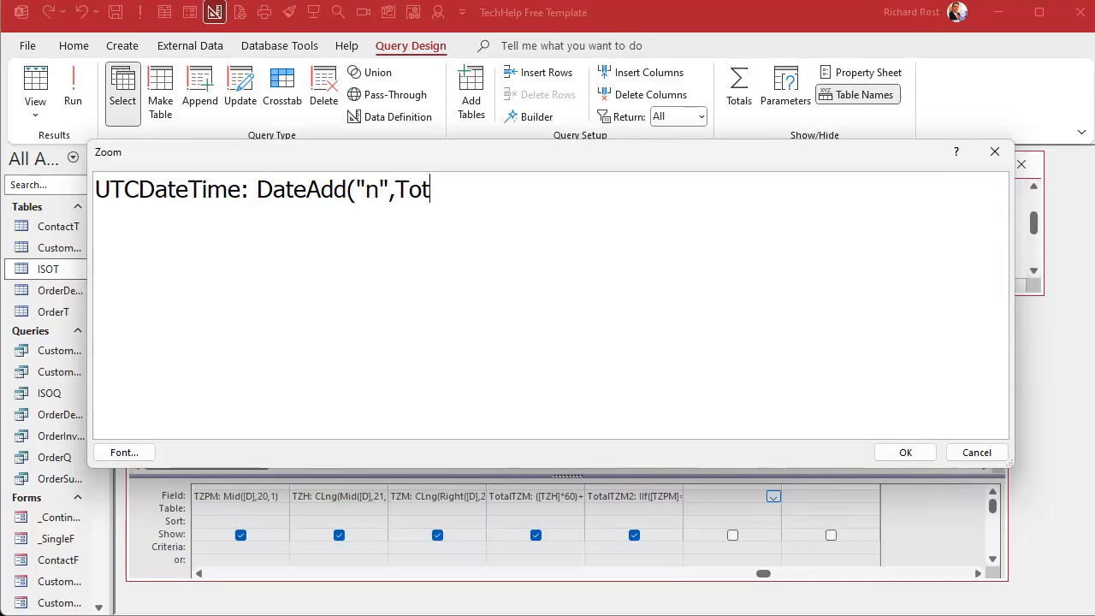
pyautogui.write('alTZM')
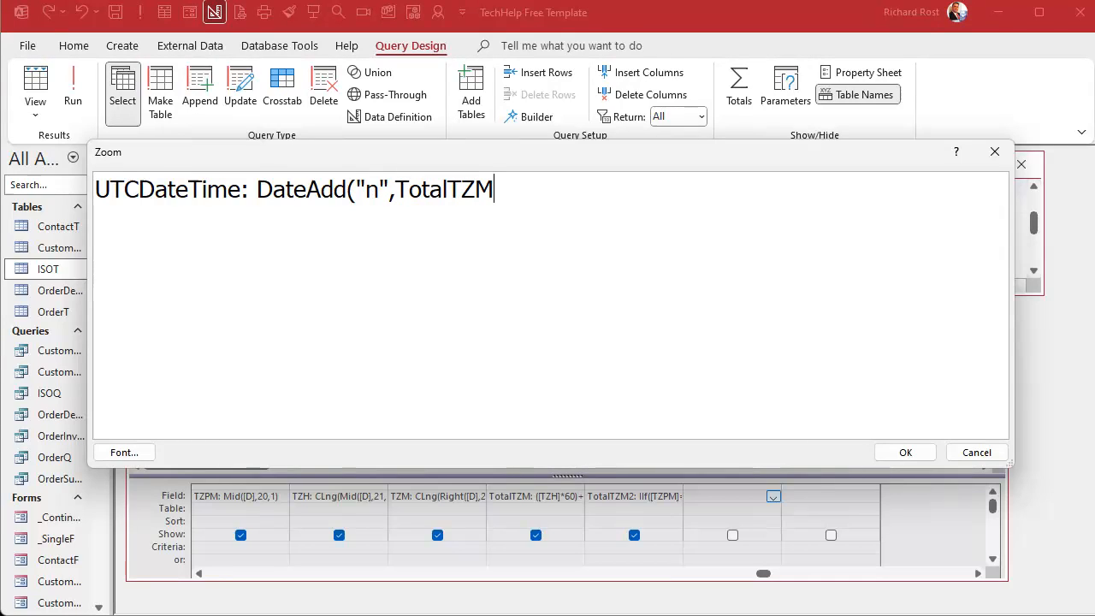
pyautogui.write('2,')
pyautogui.moveTo(586, 152); pyautogui.dragTo(596, 144)
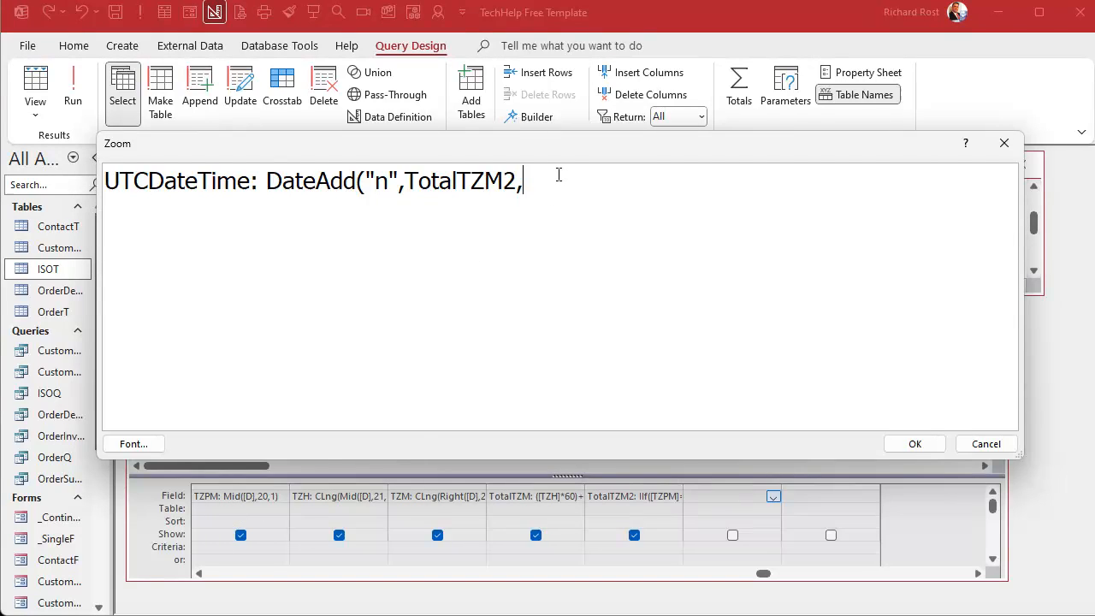
pyautogui.write('X)')
pyautogui.click(938, 445)
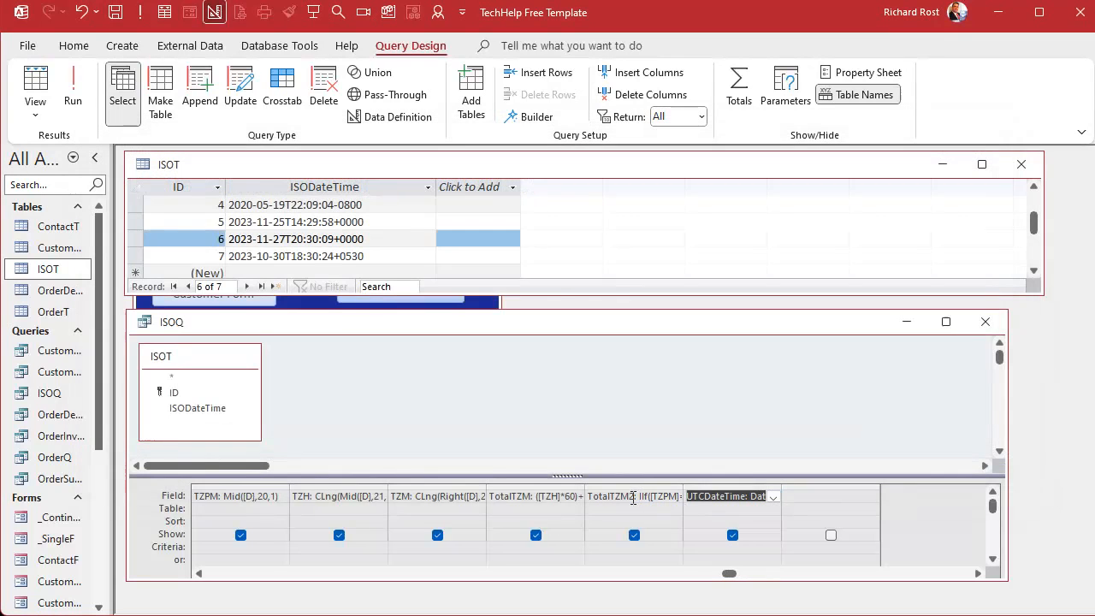
# Replace the X placeholder in the UTCDateTime expression with AccDate.
pyautogui.click(198, 573)
pyautogui.click(199, 573)
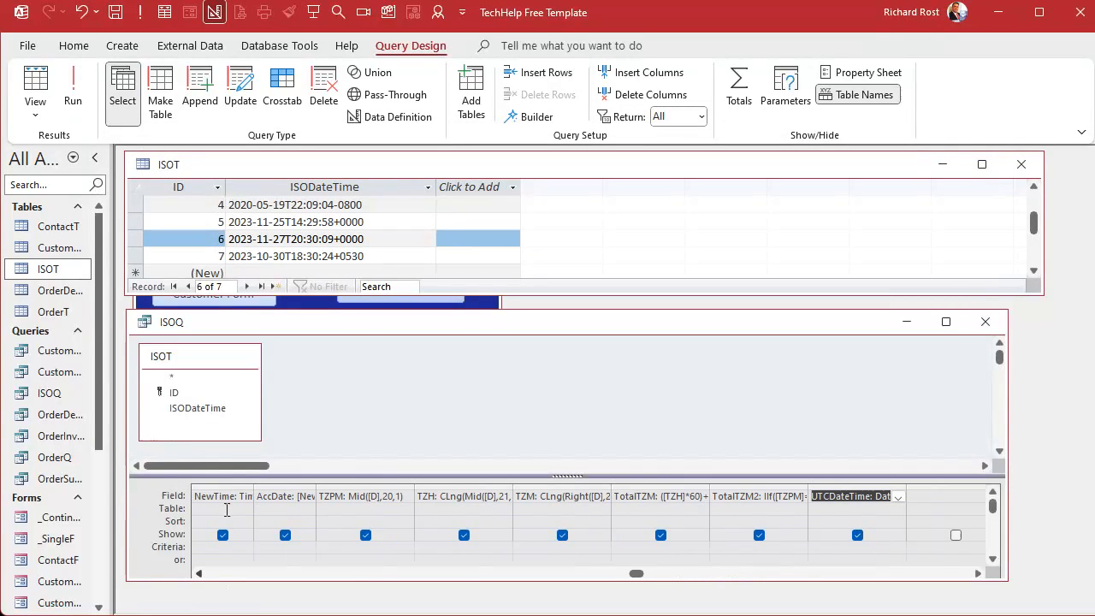
pyautogui.doubleClick(289, 495)
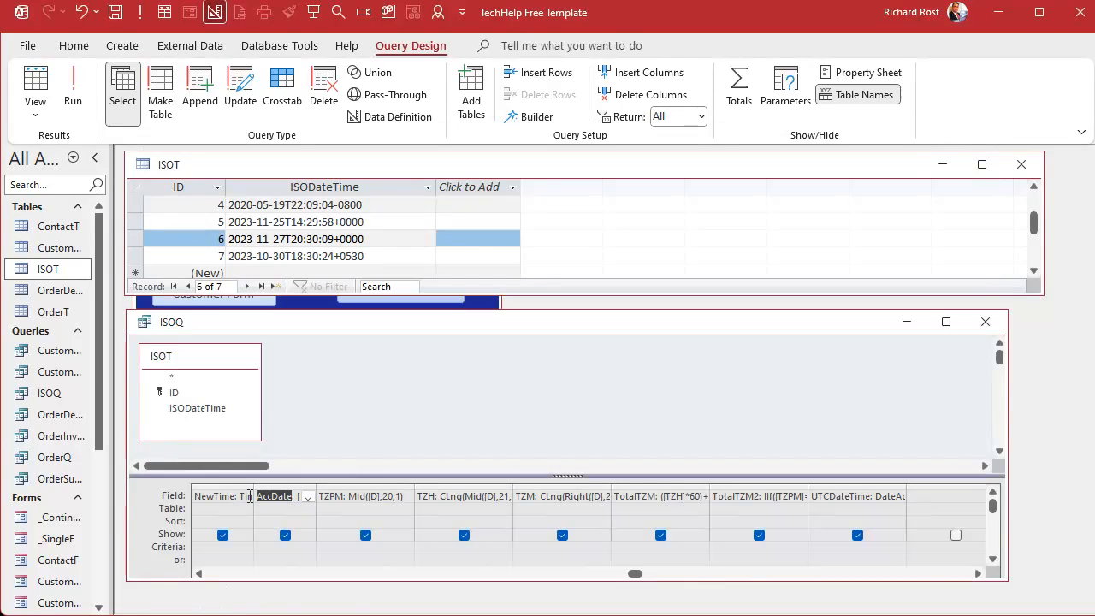
pyautogui.click(834, 498)
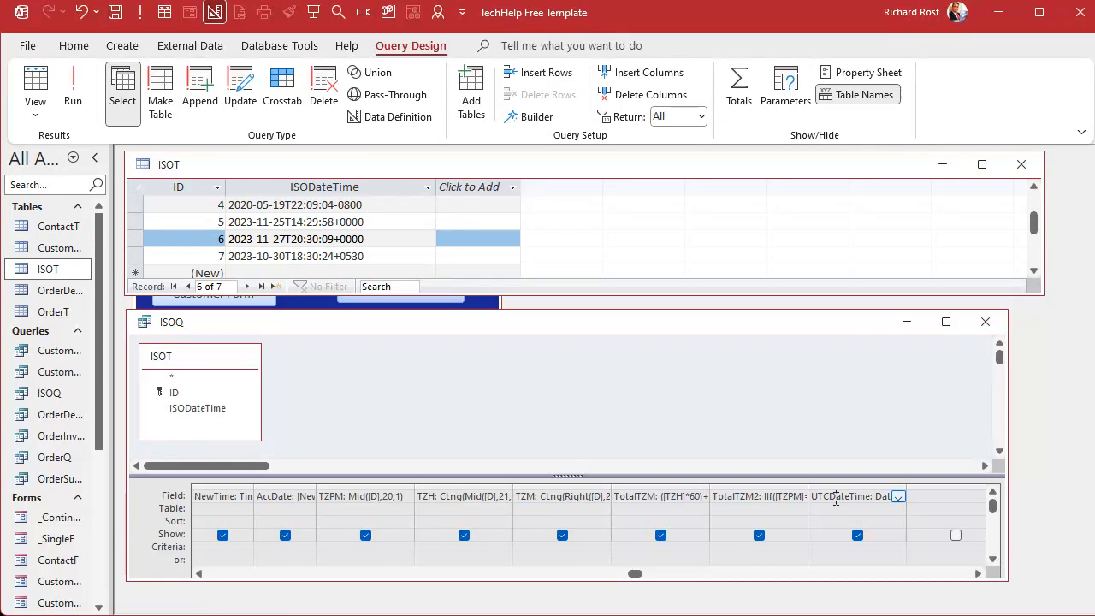
pyautogui.hotkey('shift', 'F2')
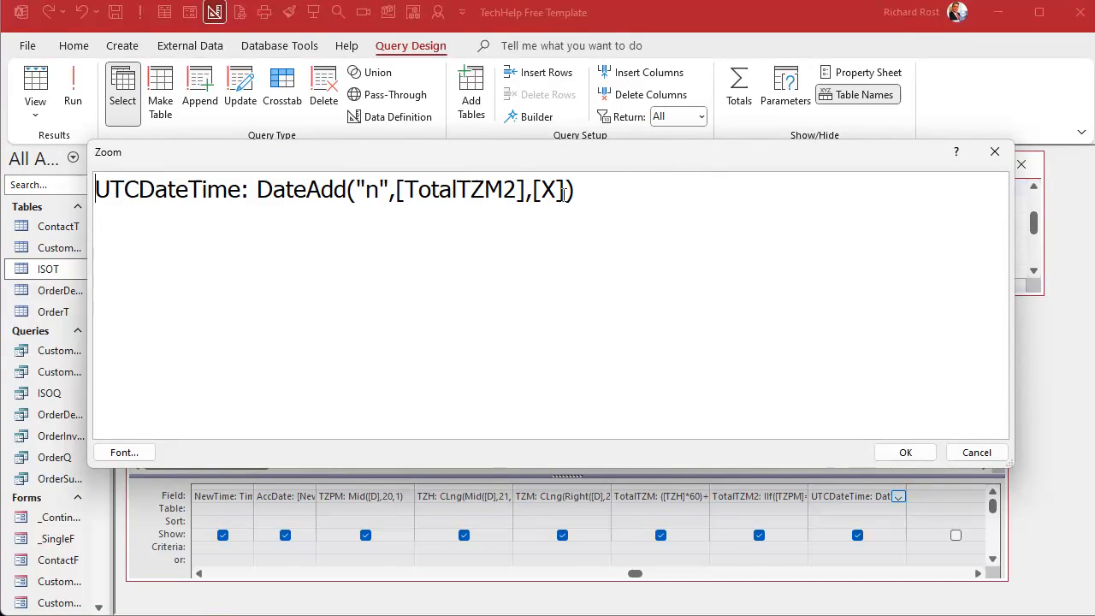
pyautogui.moveTo(566, 190); pyautogui.dragTo(534, 190)
pyautogui.write('AccDate')
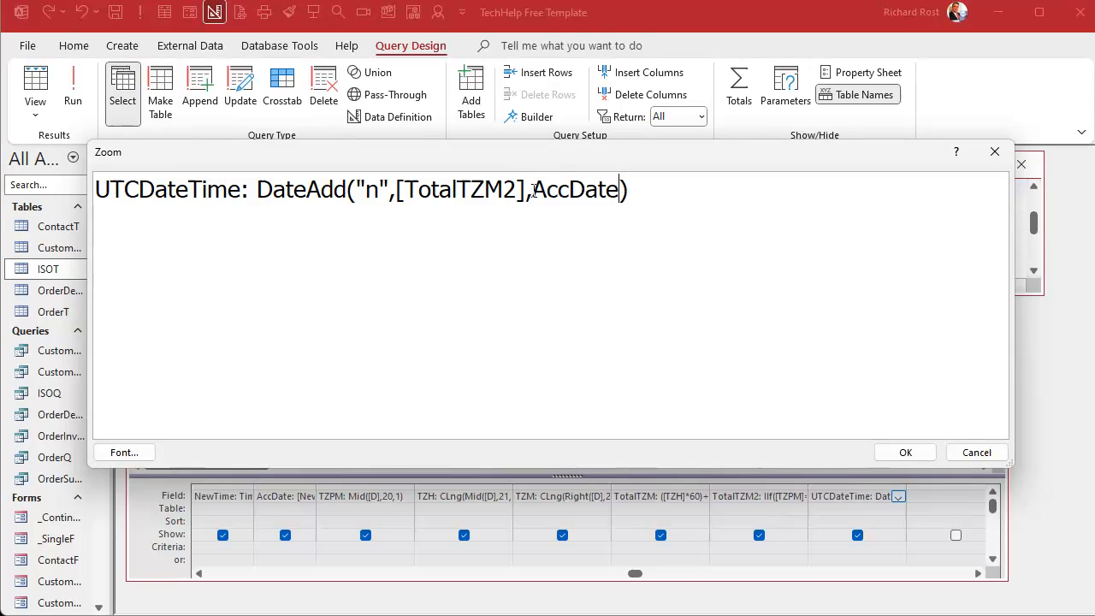
pyautogui.doubleClick(374, 192)
pyautogui.doubleClick(461, 193)
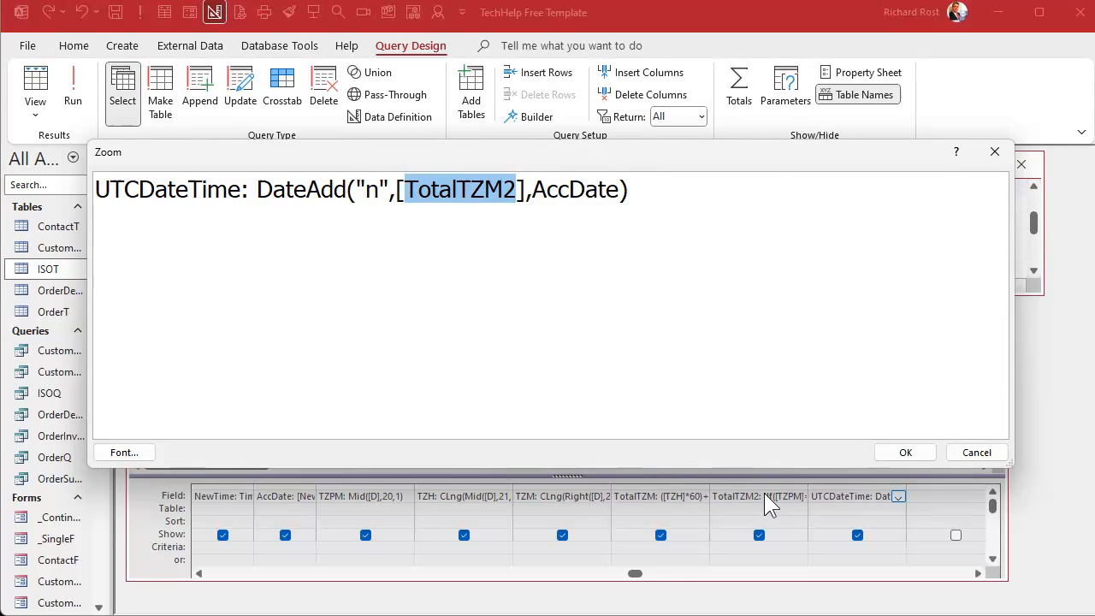
pyautogui.doubleClick(588, 188)
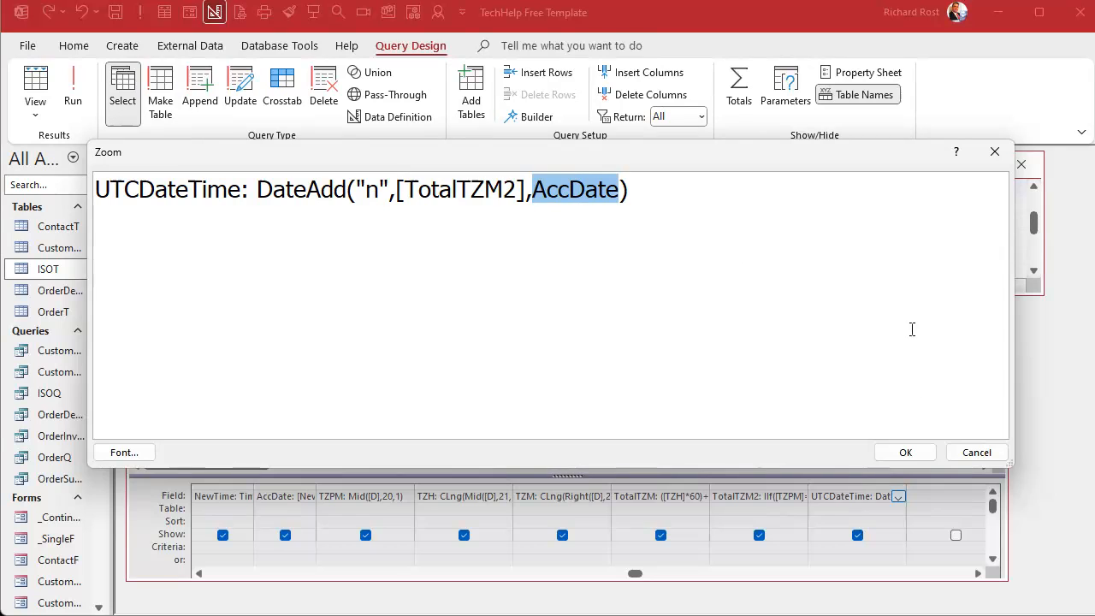
pyautogui.click(910, 453)
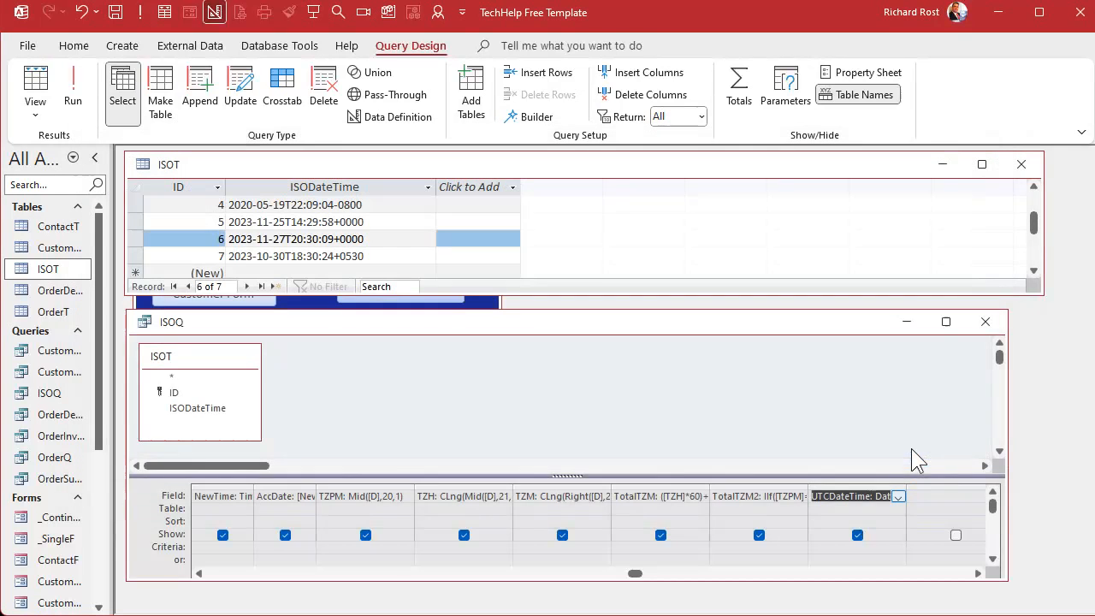
# Run the query and examine the new UTCDateTime column.
pyautogui.click(73, 85)
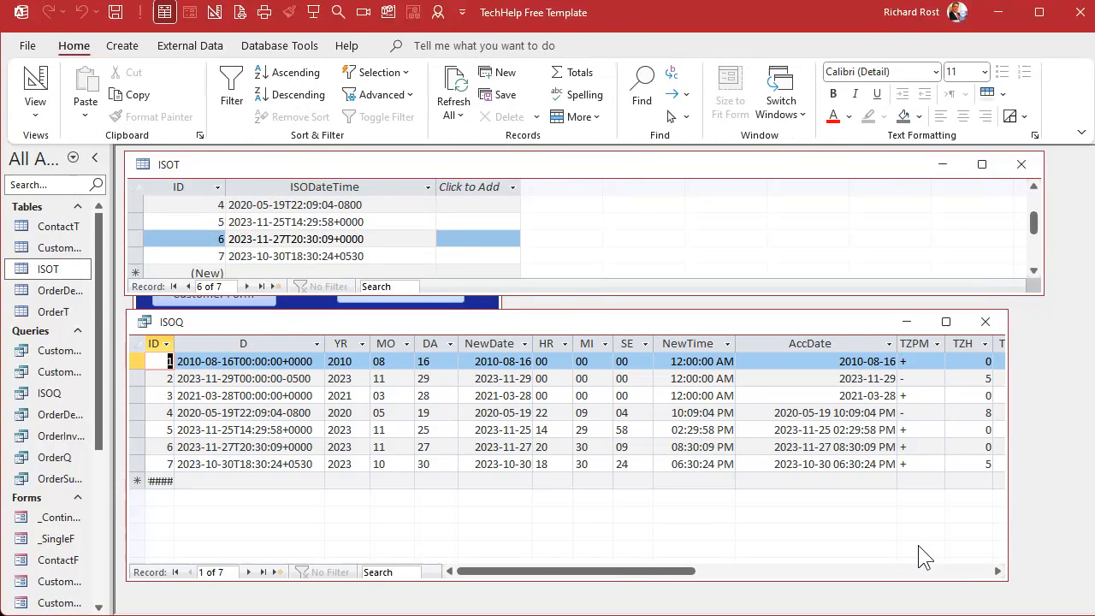
pyautogui.click(997, 570)
pyautogui.click(997, 571)
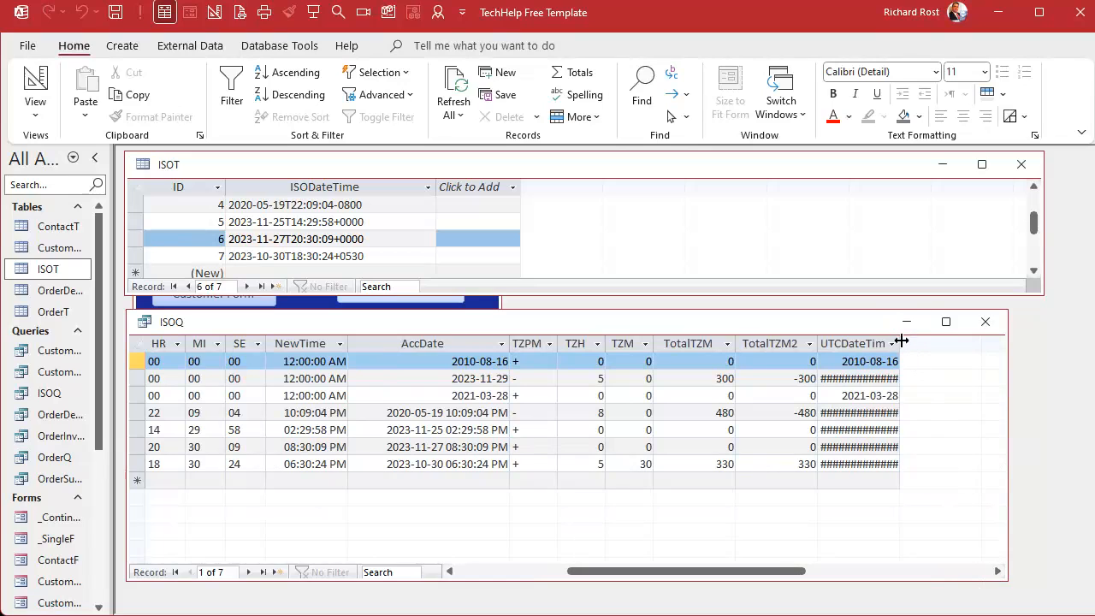
# Widen the UTCDateTime column to fit its contents and inspect the converted date-time values.
pyautogui.doubleClick(898, 343)
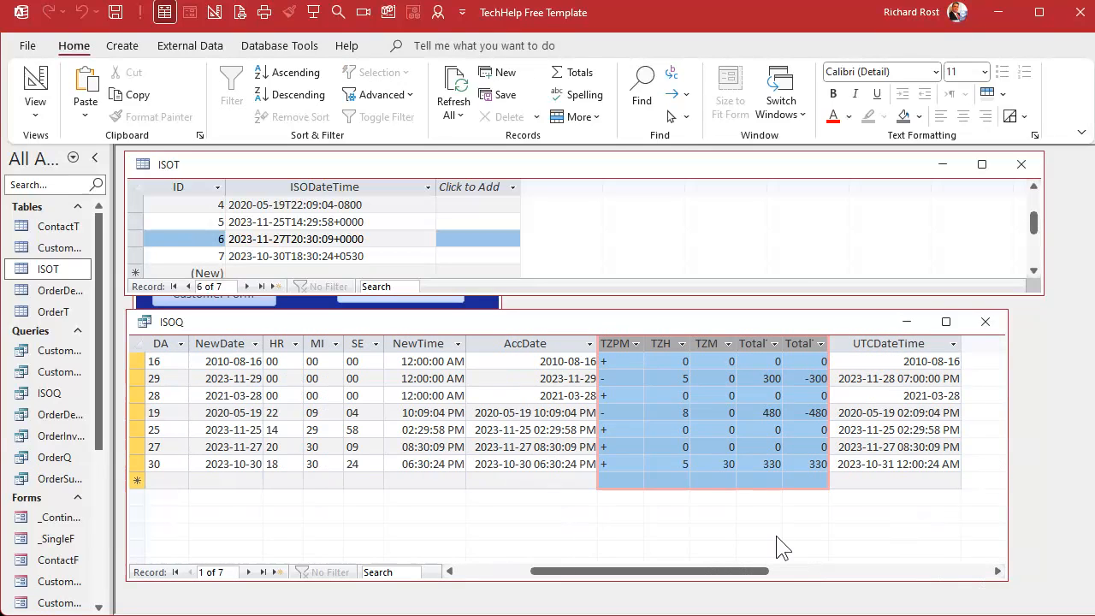
pyautogui.click(861, 382)
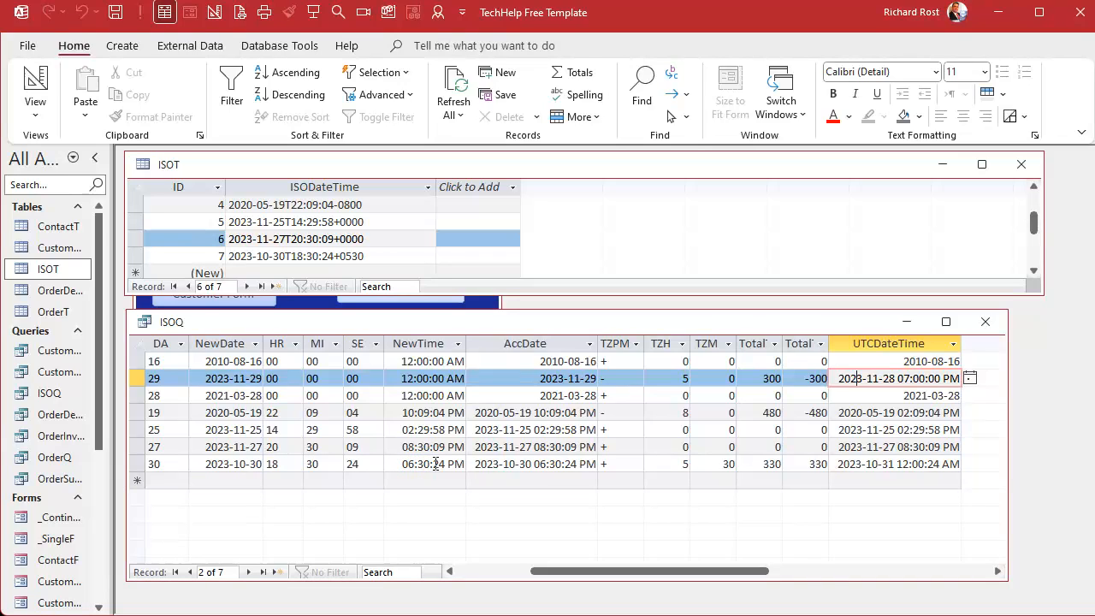
pyautogui.click(791, 511)
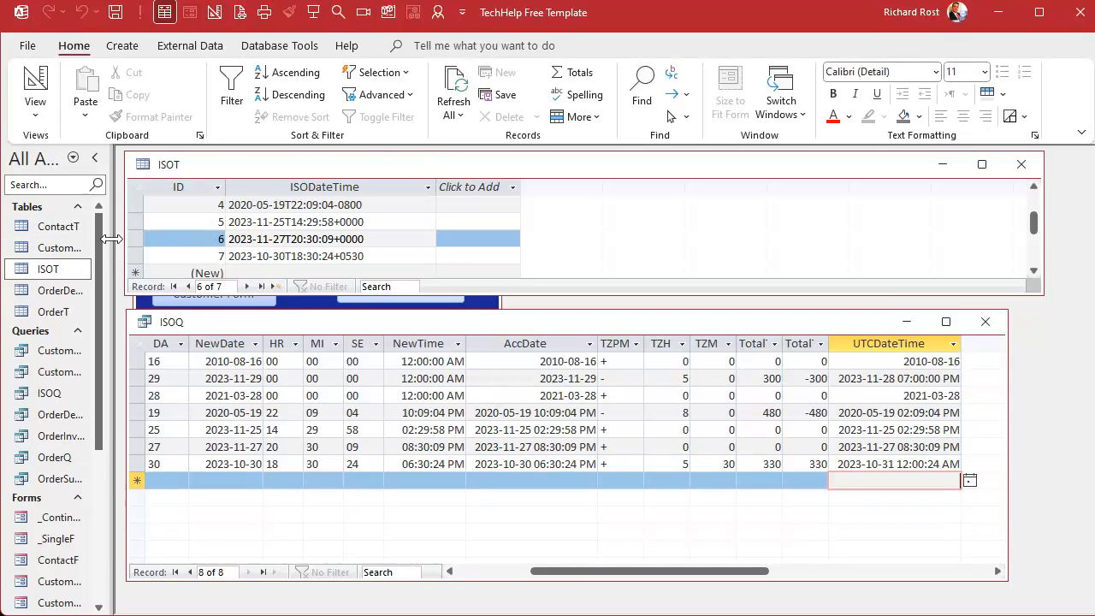
# Widen the navigation pane, bring the ISOT table forward, and examine its ISODateTime values.
pyautogui.moveTo(113, 240); pyautogui.dragTo(140, 239)
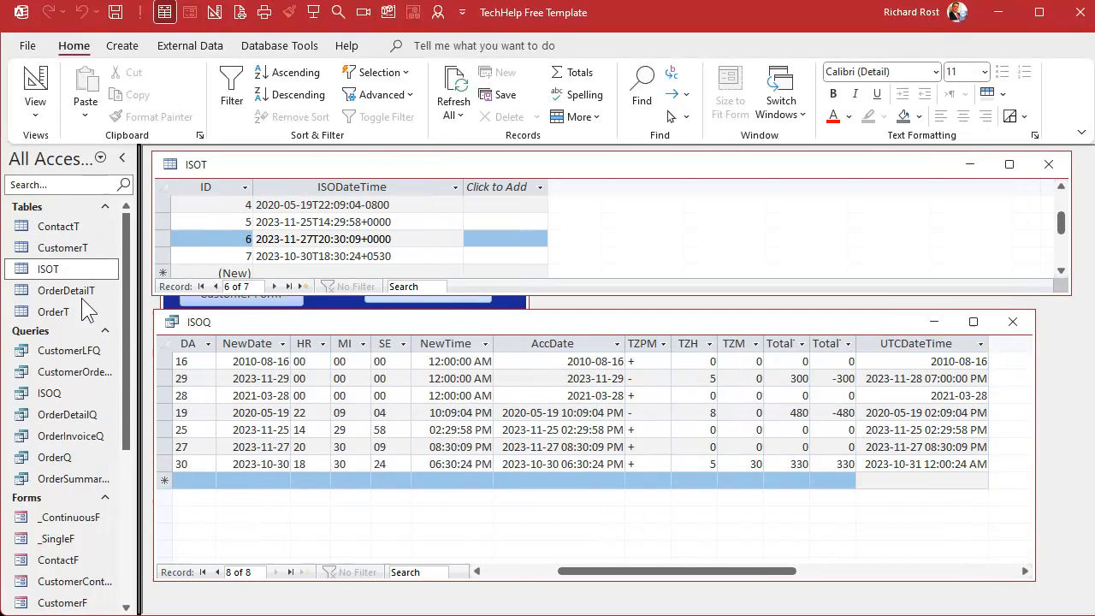
pyautogui.doubleClick(47, 271)
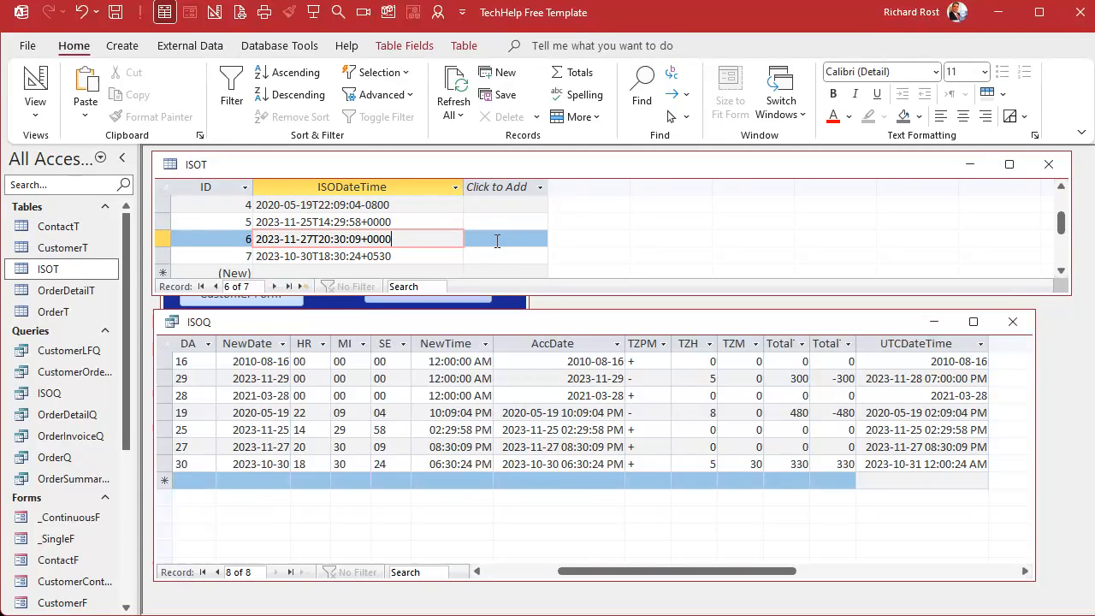
pyautogui.click(365, 188)
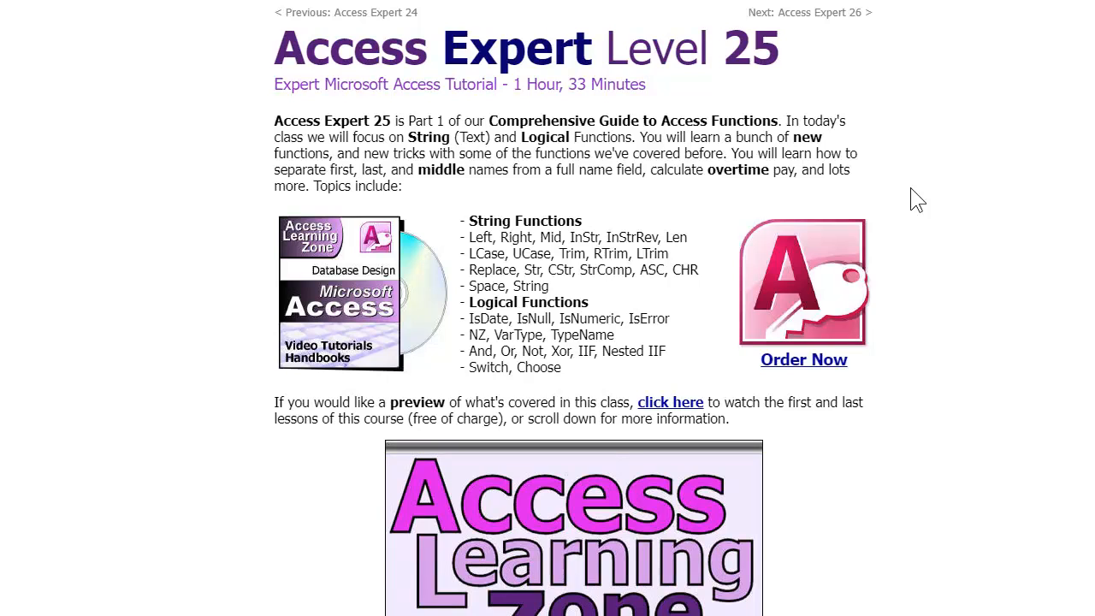
# Switch to the course website and open the next course page, Access Expert Level 26.
pyautogui.click(845, 14)
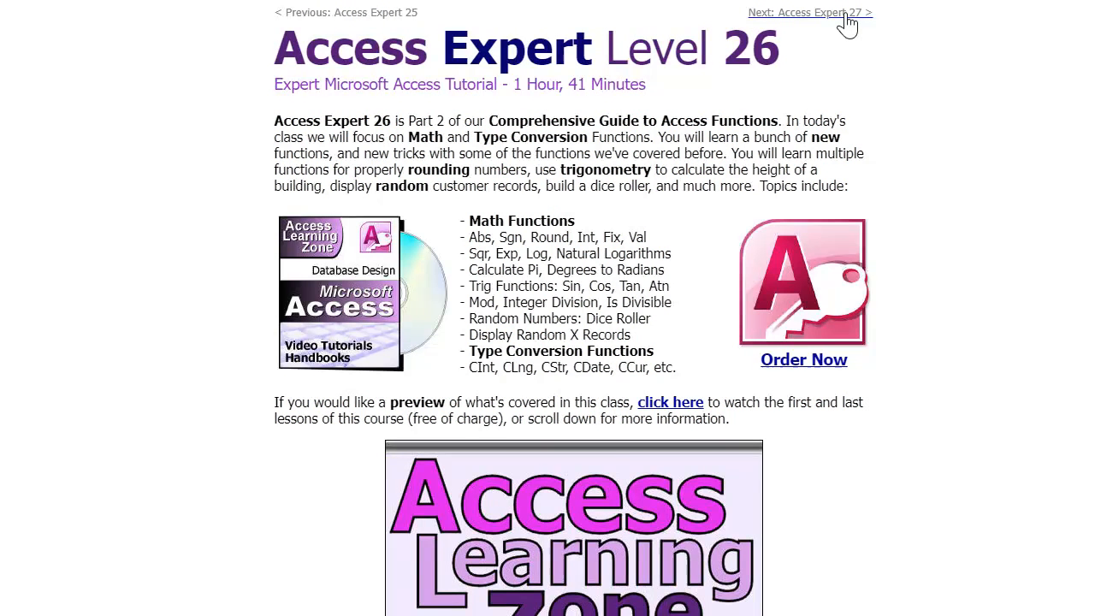